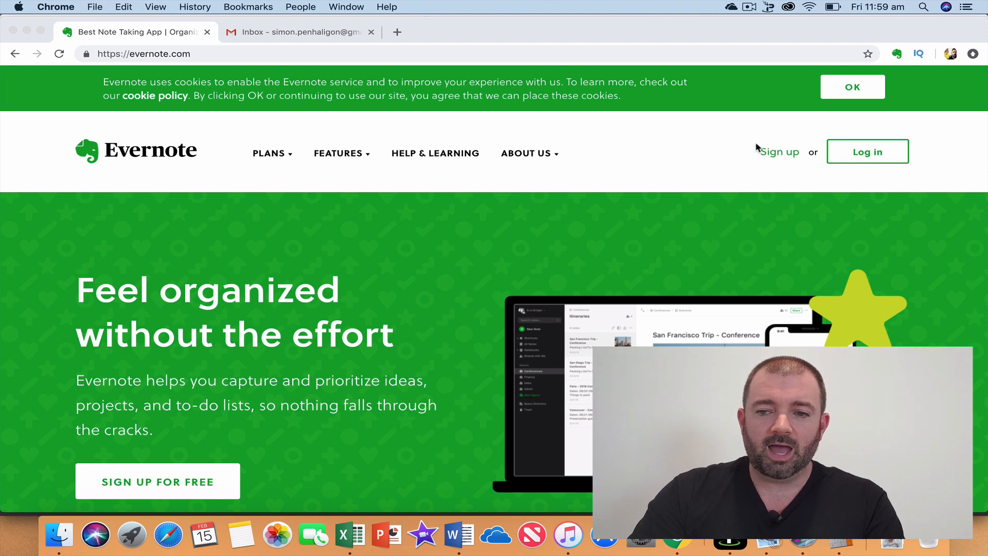
# Go from the evernote.com home page to the Evernote login page.
pyautogui.scroll(-2, 698, 157)
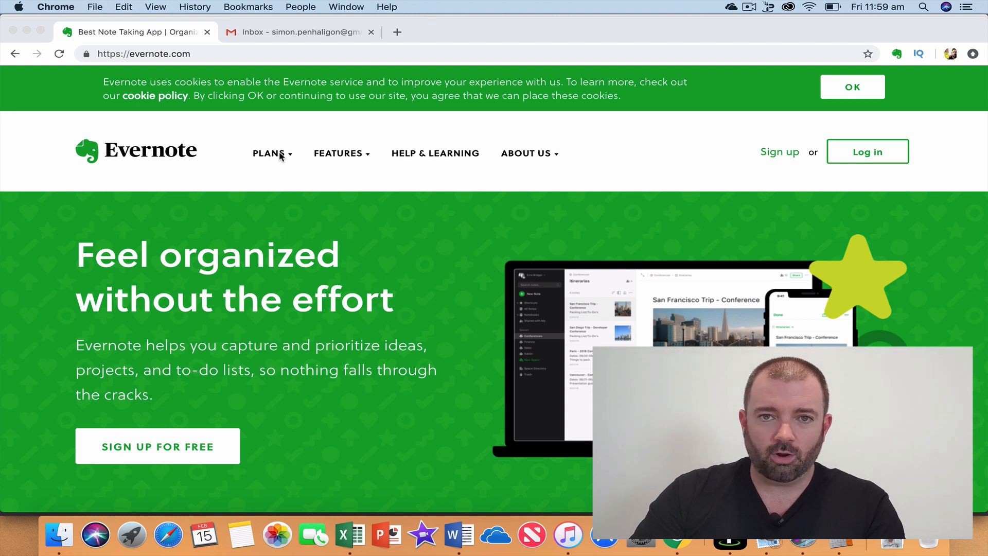
pyautogui.click(875, 151)
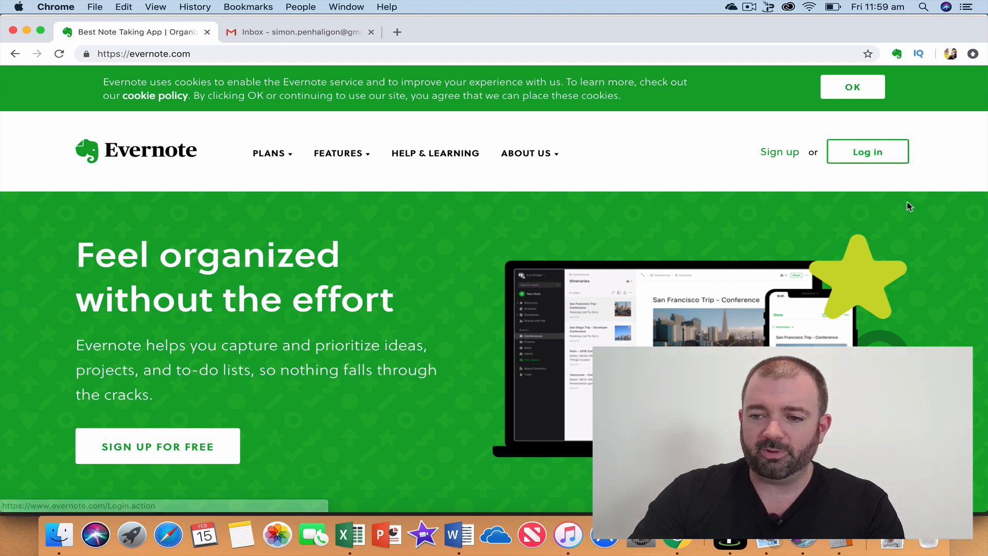
pyautogui.click(859, 155)
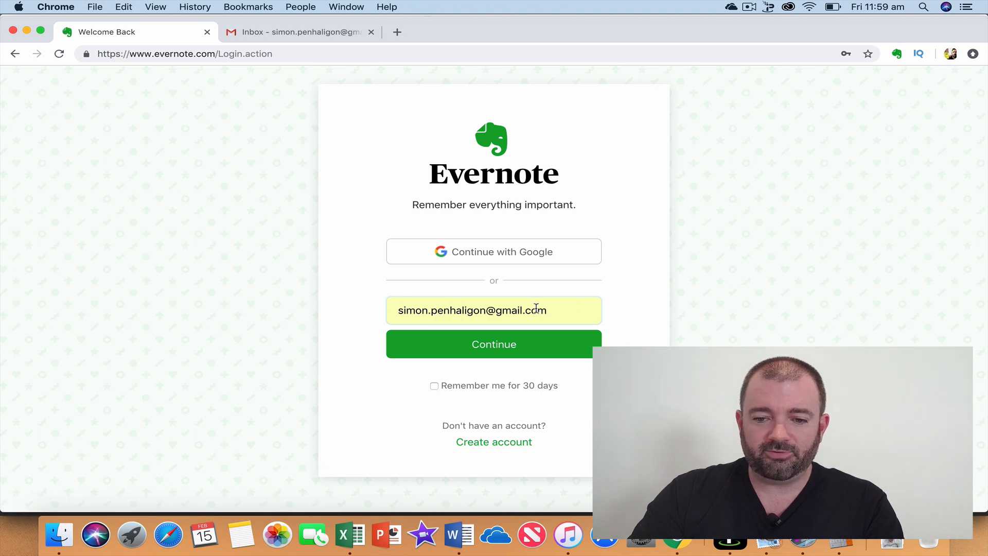
# Replace the autofilled e-mail with the account's e-mail address and sign in using the saved password.
pyautogui.moveTo(502, 310); pyautogui.dragTo(569, 307)
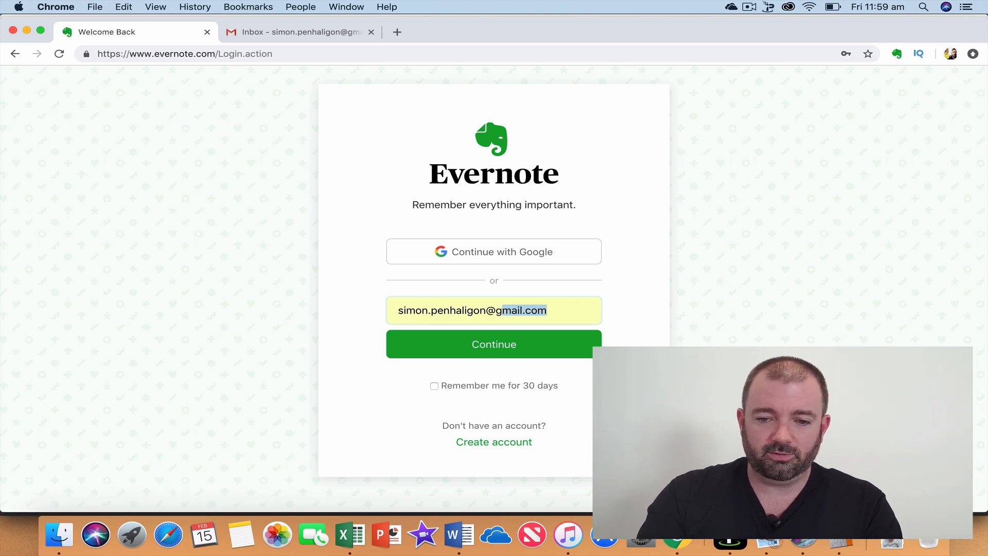
pyautogui.press('BackSpace')
pyautogui.press('BackSpace')
pyautogui.press('BackSpace')
pyautogui.press('BackSpace')
pyautogui.press('BackSpace')
pyautogui.press('BackSpace')
pyautogui.press('BackSpace')
pyautogui.press('BackSpace')
pyautogui.press('BackSpace')
pyautogui.press('BackSpace')
pyautogui.press('BackSpace')
pyautogui.press('BackSpace')
pyautogui.press('BackSpace')
pyautogui.press('BackSpace')
pyautogui.press('BackSpace')
pyautogui.press('BackSpace')
pyautogui.press('BackSpace')
pyautogui.press('BackSpace')
pyautogui.press('BackSpace')
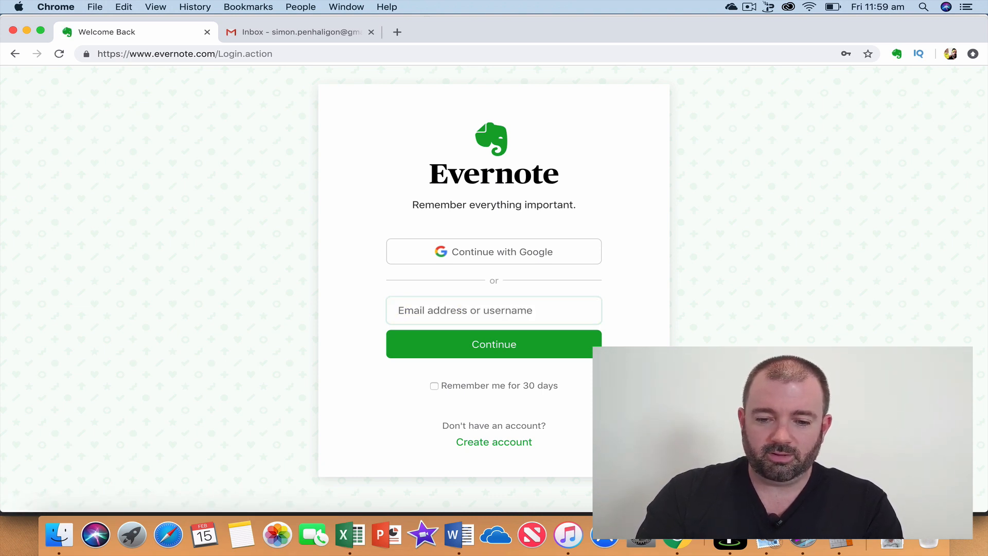
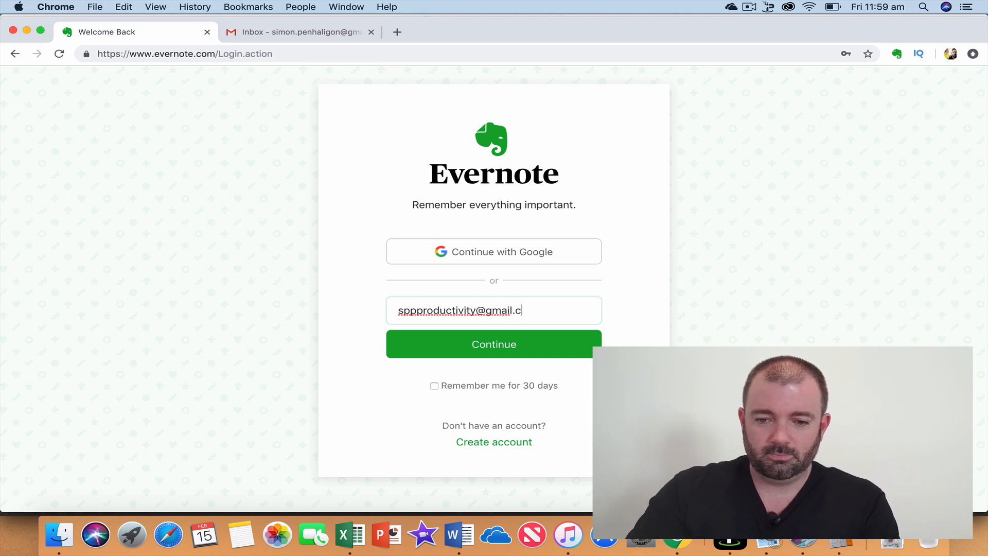
pyautogui.click(533, 350)
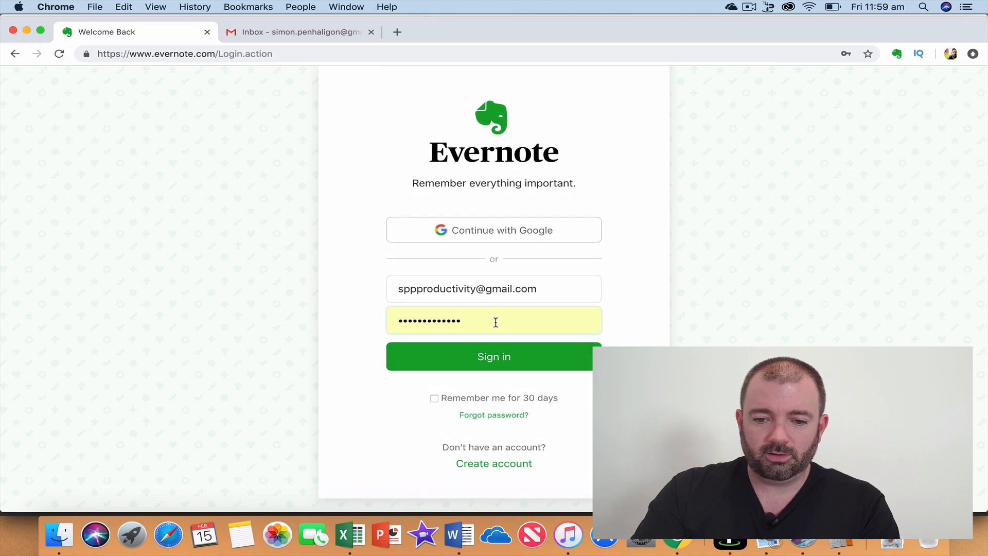
pyautogui.click(480, 353)
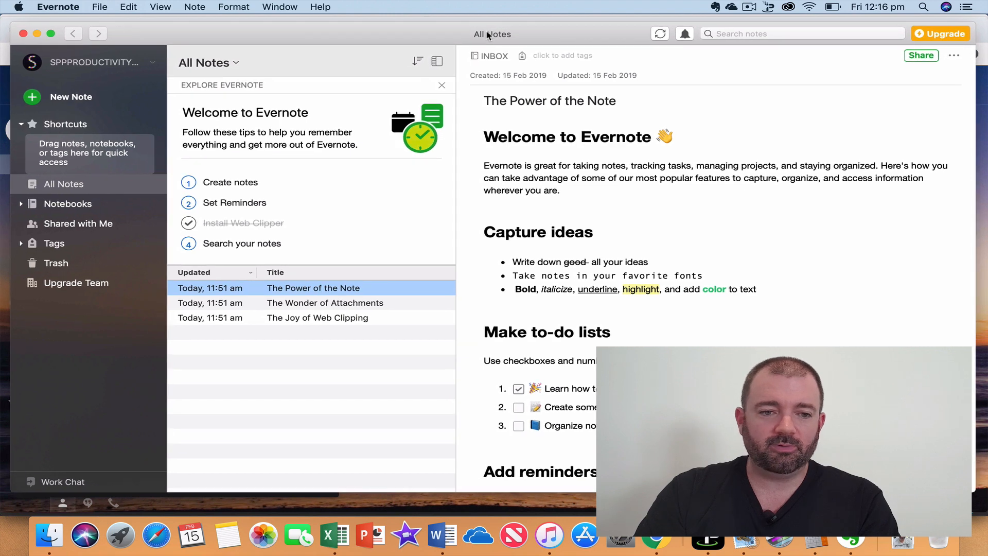
# Nudge and enlarge the Evernote window, and expand Notebooks in the sidebar to show INBOX.
pyautogui.moveTo(484, 38); pyautogui.dragTo(480, 32)
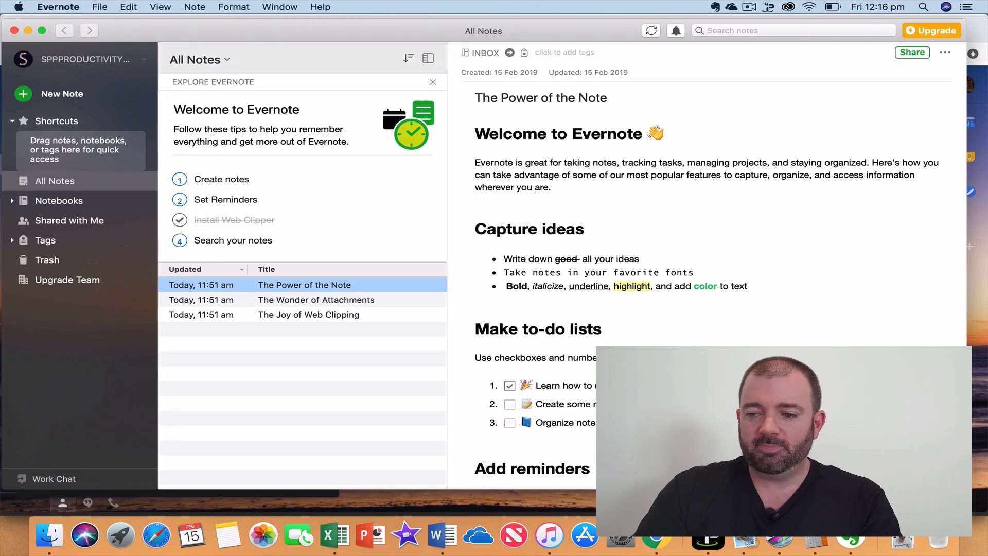
pyautogui.moveTo(968, 487); pyautogui.dragTo(977, 497)
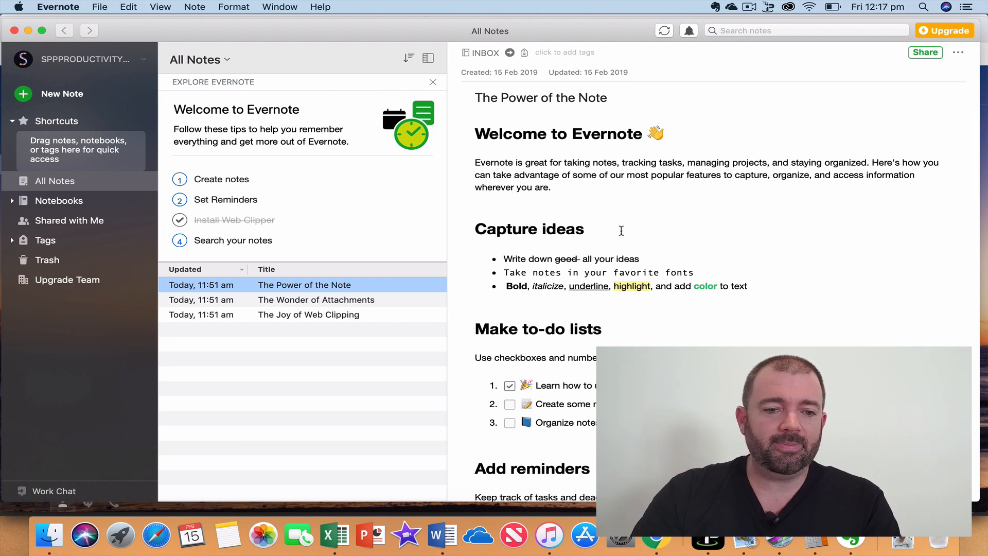
pyautogui.click(12, 203)
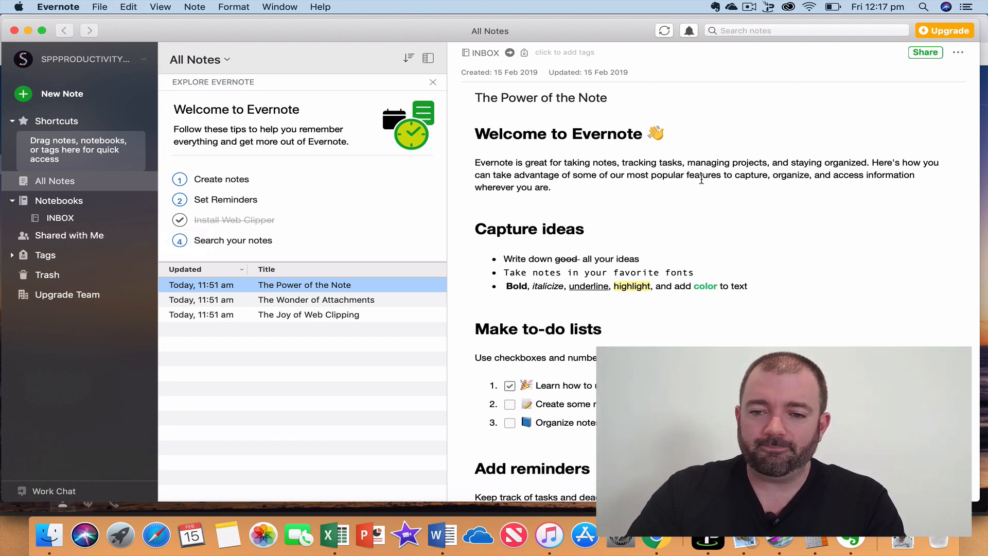
# Tick off 'Create some notes' and 'Organize notes in notebooks' in the welcome note's to-do list.
pyautogui.scroll(-1, 672, 225)
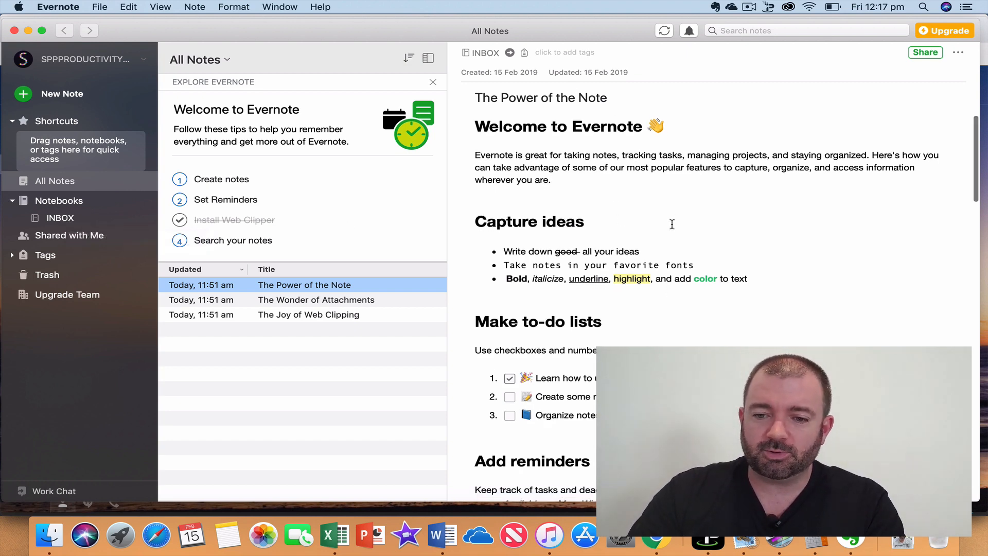
pyautogui.scroll(-3, 672, 224)
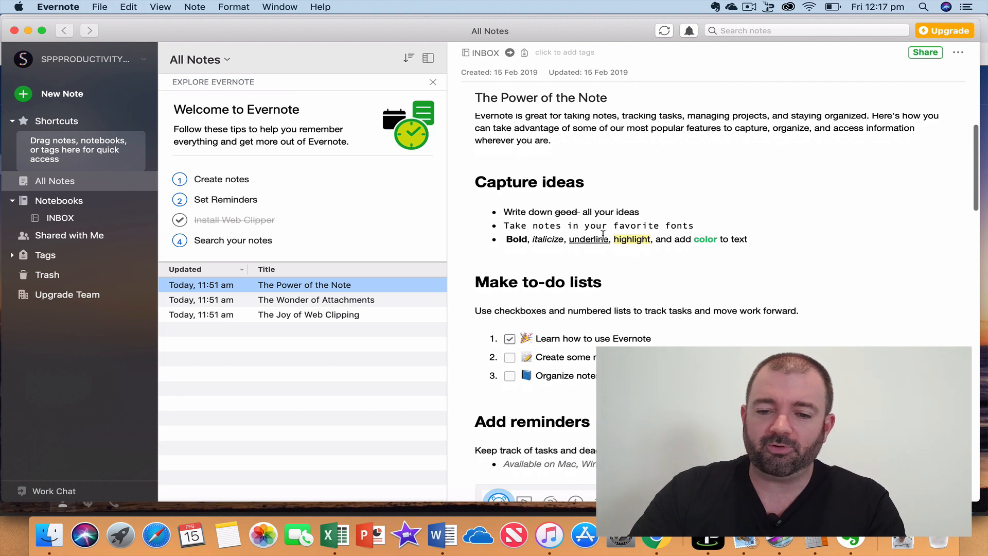
pyautogui.scroll(-5, 603, 234)
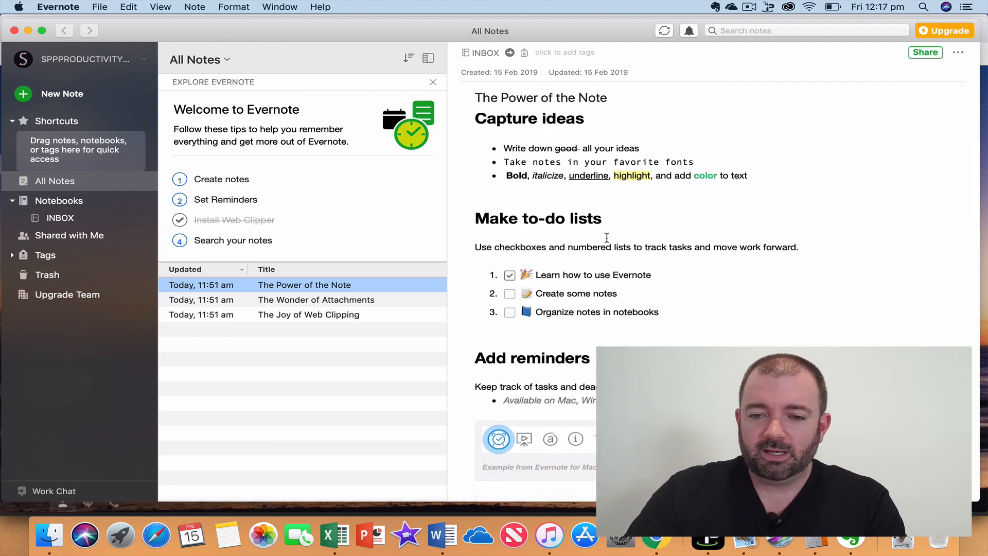
pyautogui.scroll(-3, 607, 236)
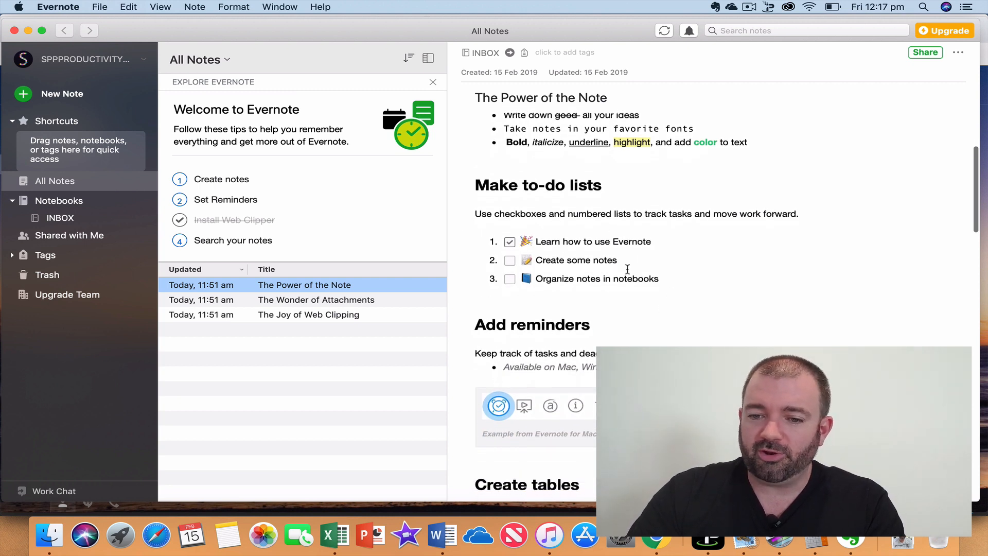
pyautogui.click(510, 261)
pyautogui.click(509, 278)
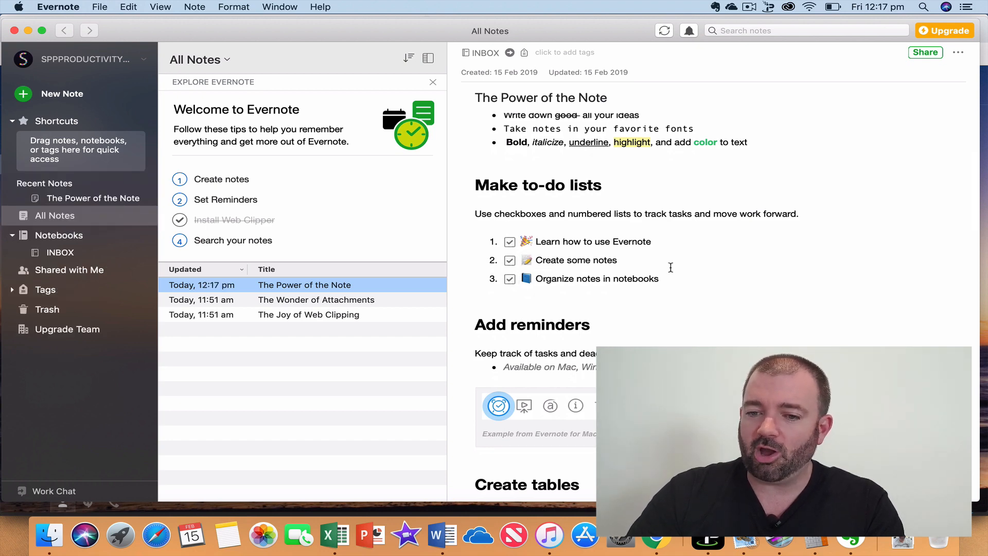
pyautogui.scroll(-10, 671, 267)
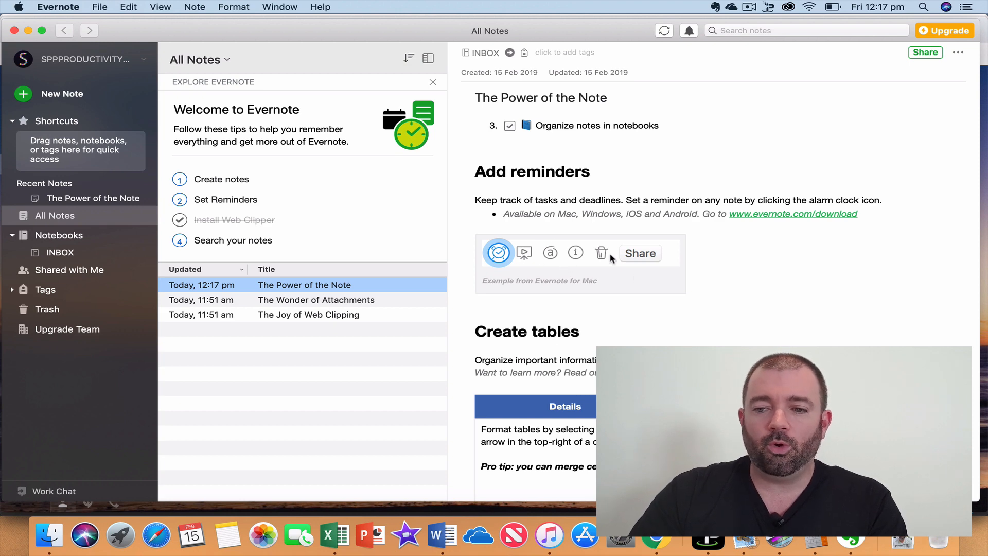
# Read through 'The Power of the Note', then open the INBOX notebook showing its three notes.
pyautogui.scroll(-5, 612, 258)
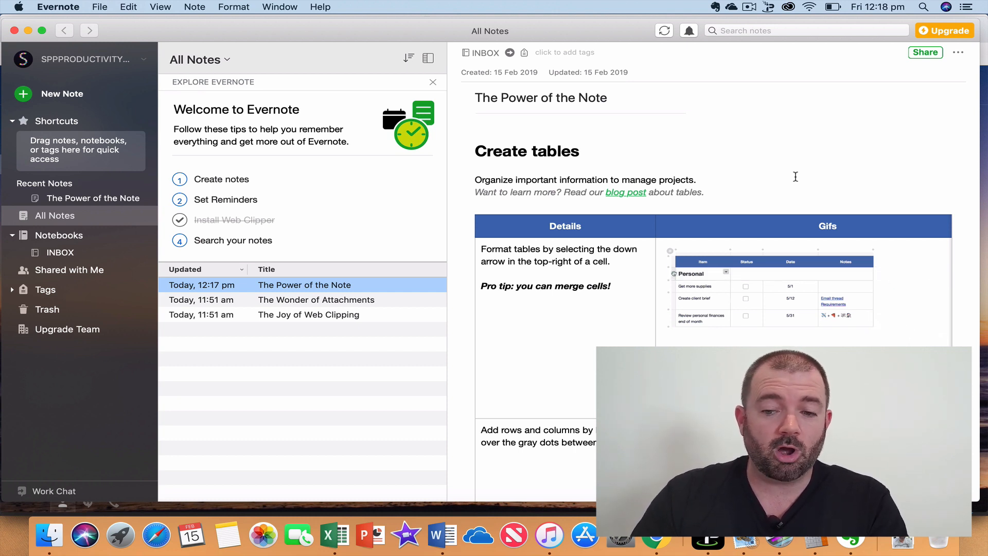
pyautogui.scroll(-3, 840, 294)
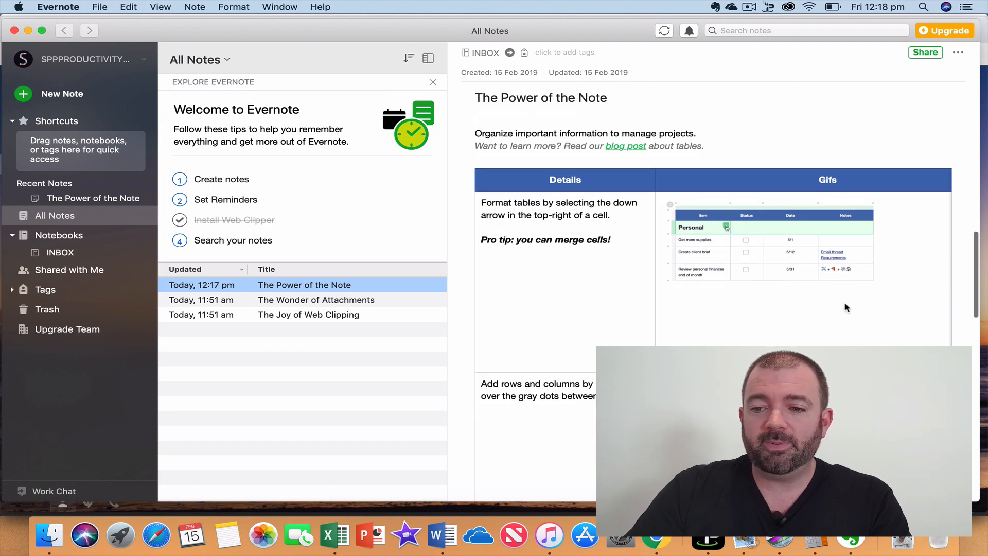
pyautogui.scroll(-3, 708, 279)
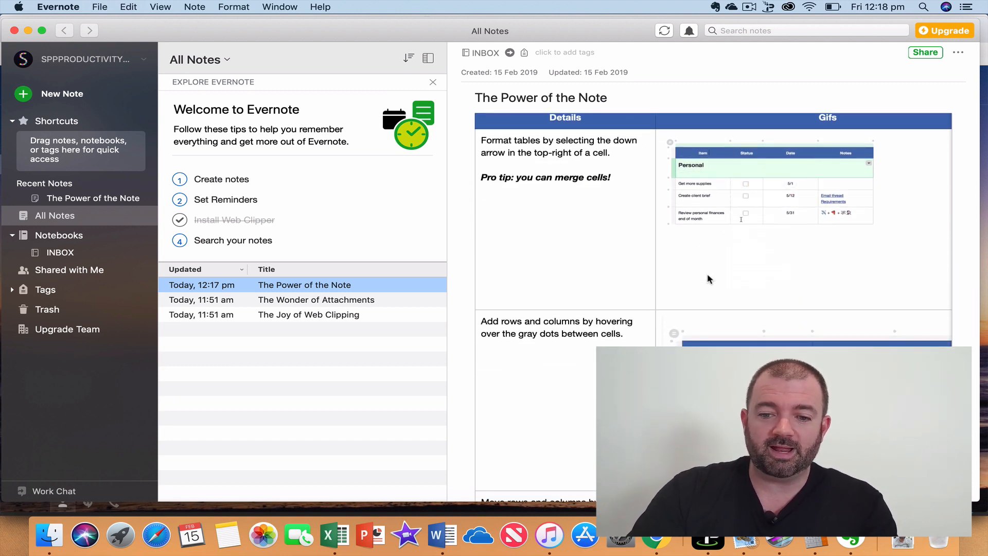
pyautogui.scroll(-5, 707, 278)
pyautogui.scroll(-8, 709, 279)
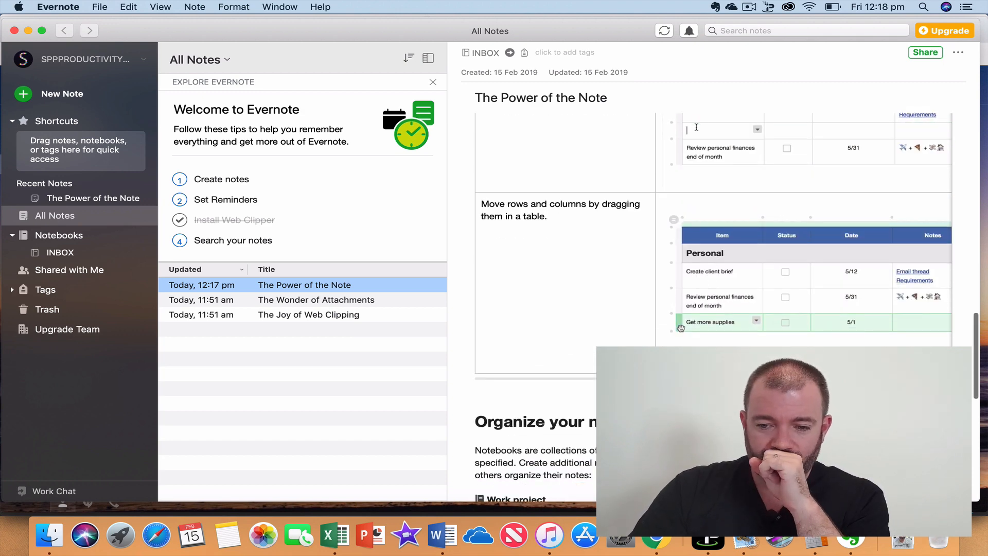
pyautogui.scroll(-8, 696, 127)
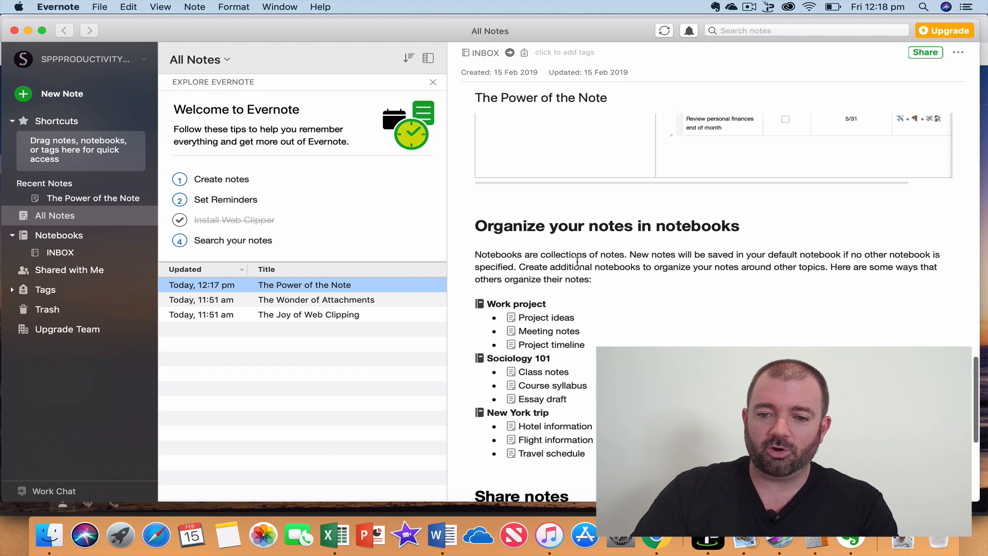
pyautogui.scroll(-2, 701, 229)
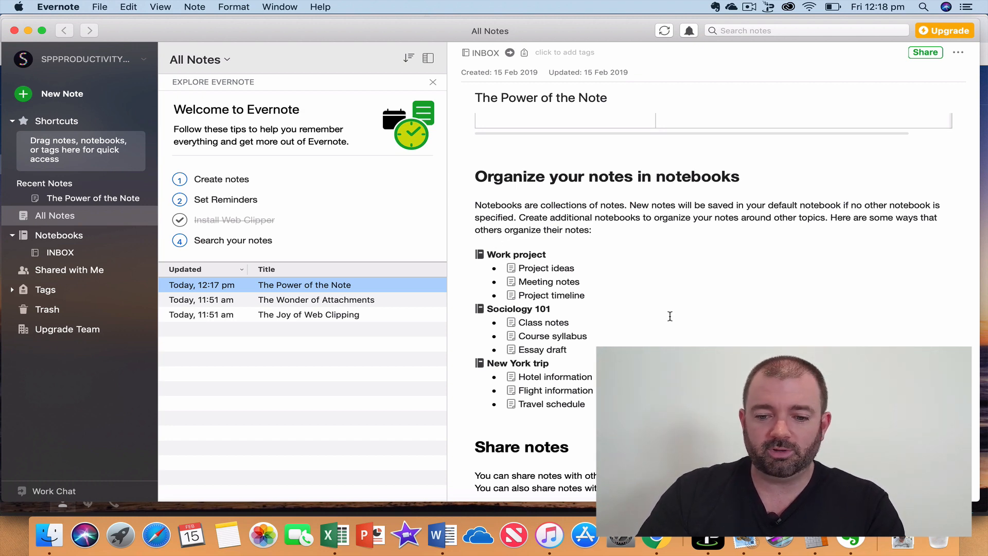
pyautogui.scroll(-5, 670, 316)
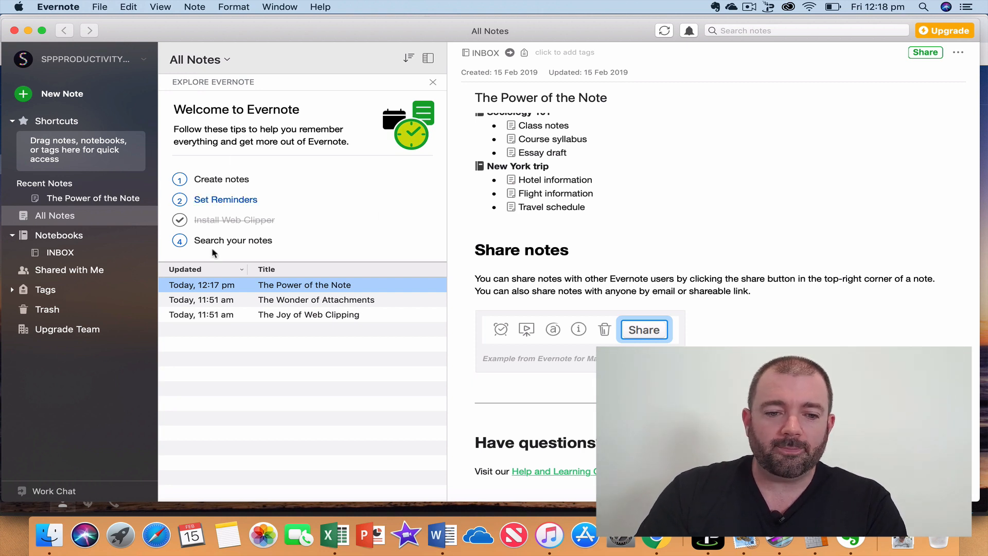
pyautogui.click(69, 254)
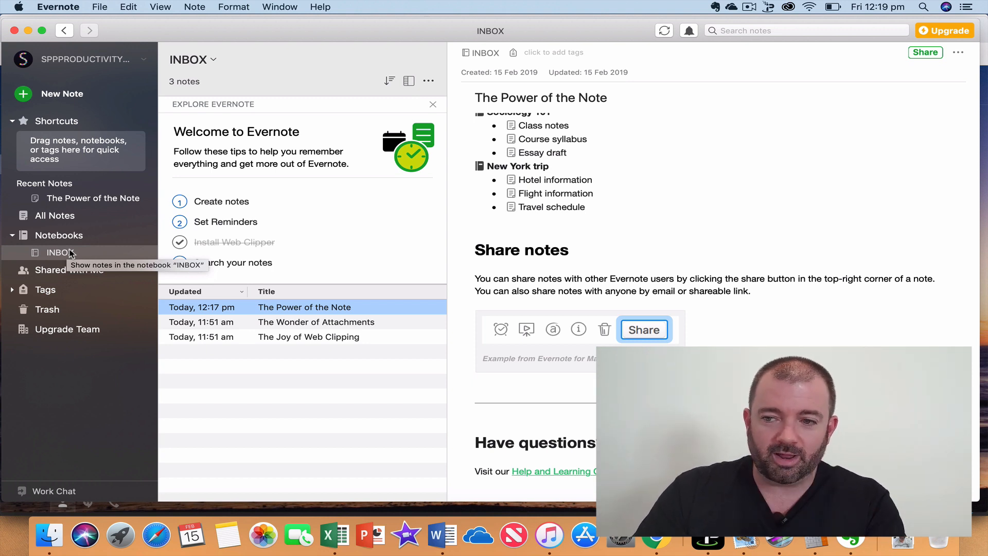
pyautogui.click(430, 80)
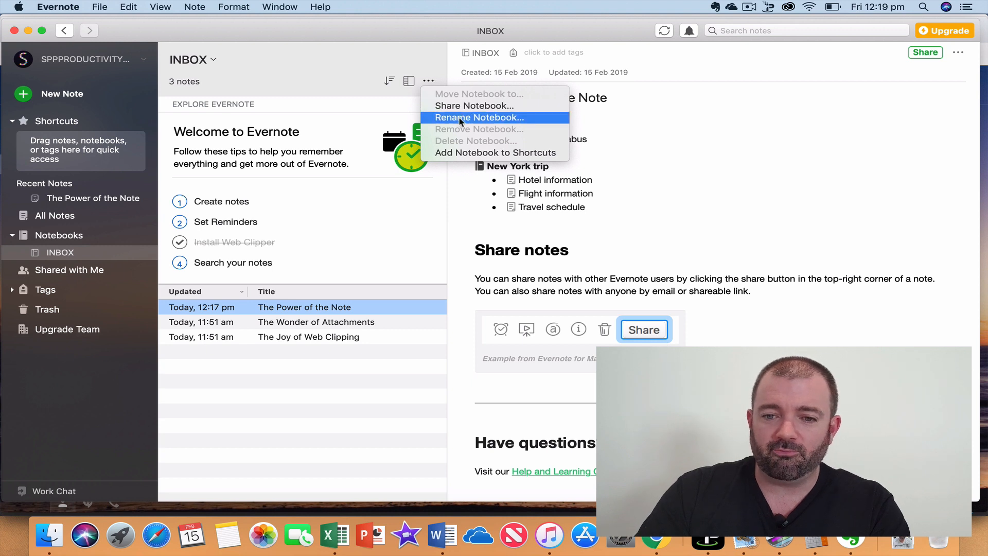
pyautogui.click(79, 256)
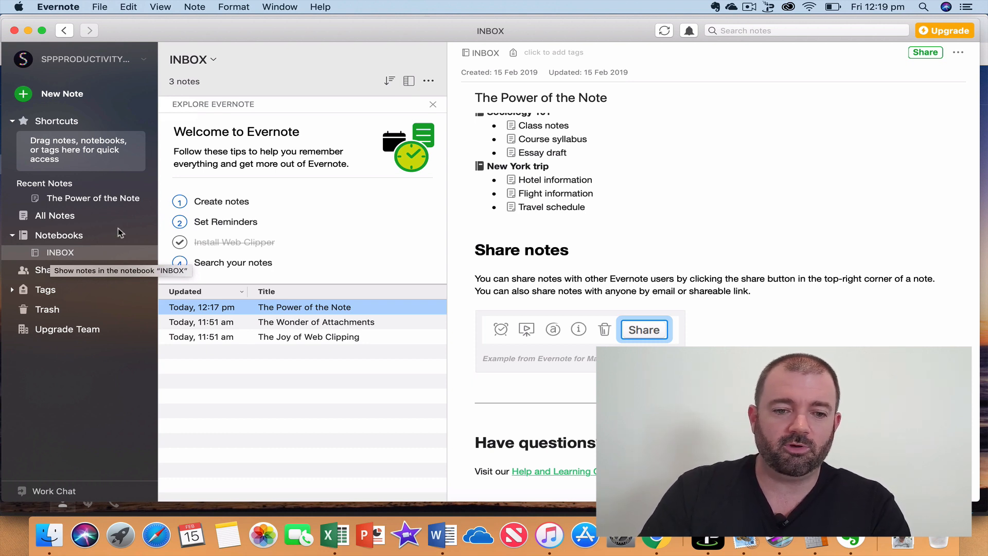
# View Account Info, then open More Account Settings to see the Basic plan summary in Chrome.
pyautogui.click(138, 59)
pyautogui.click(101, 63)
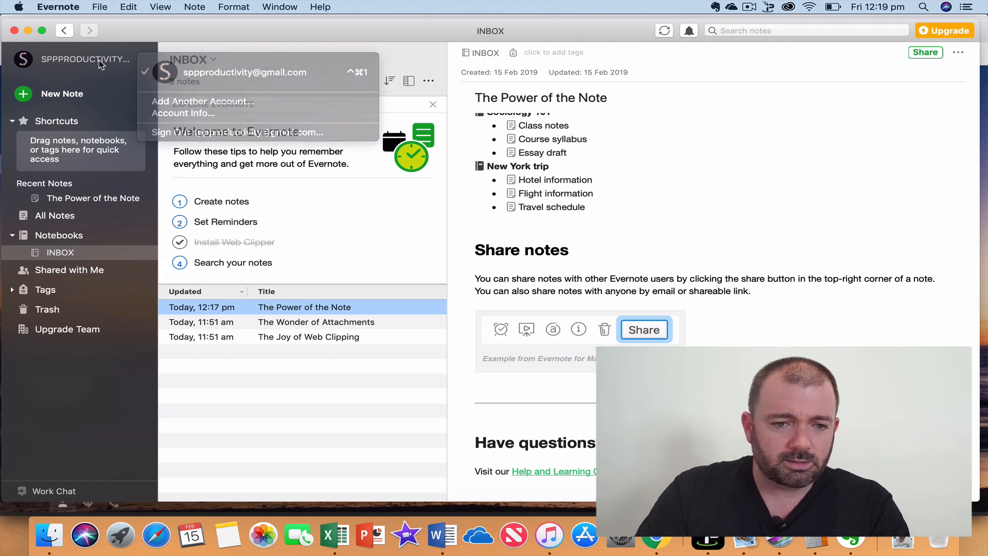
pyautogui.click(101, 61)
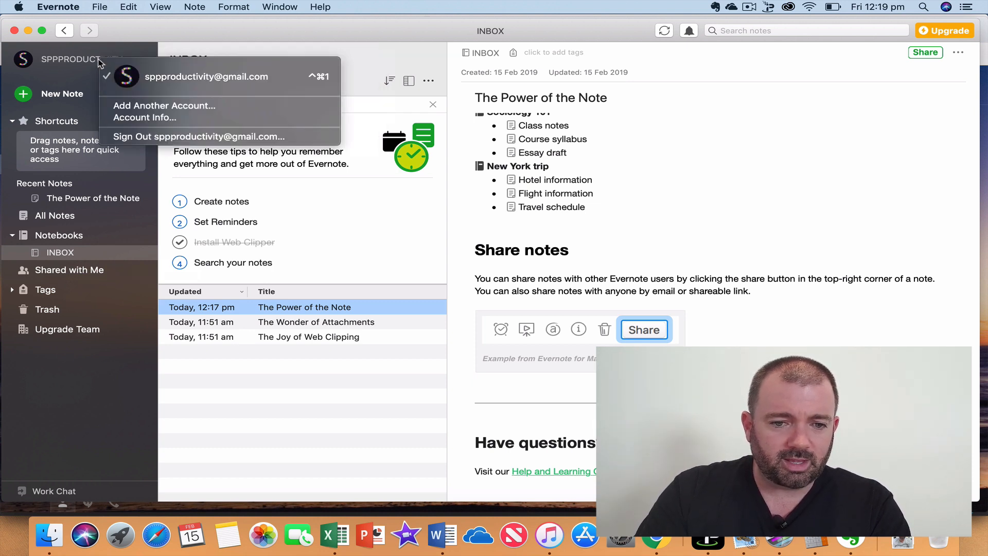
pyautogui.click(139, 119)
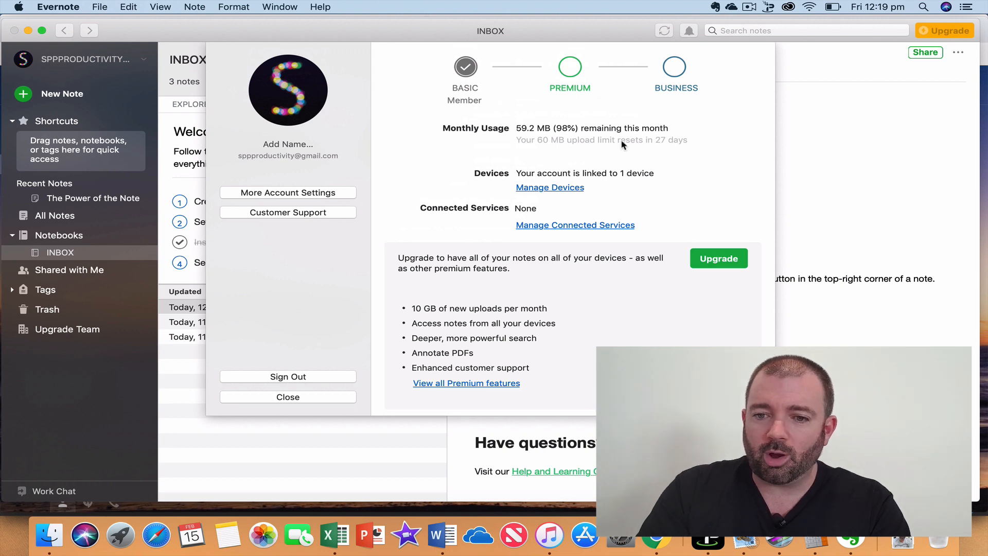
pyautogui.click(303, 195)
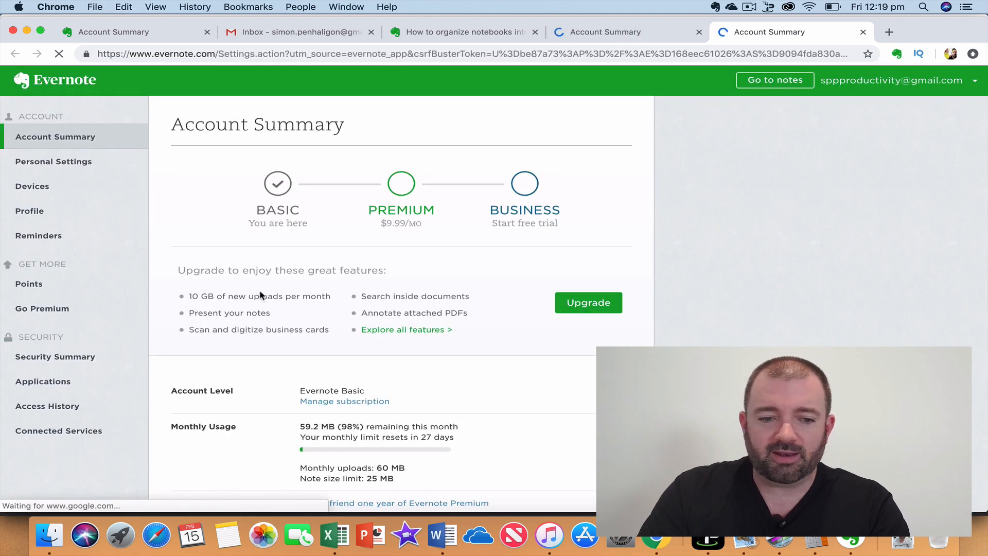
# Copy the 'Email Notes to' address from the Account Summary and switch back to the Evernote app.
pyautogui.scroll(-5, 352, 311)
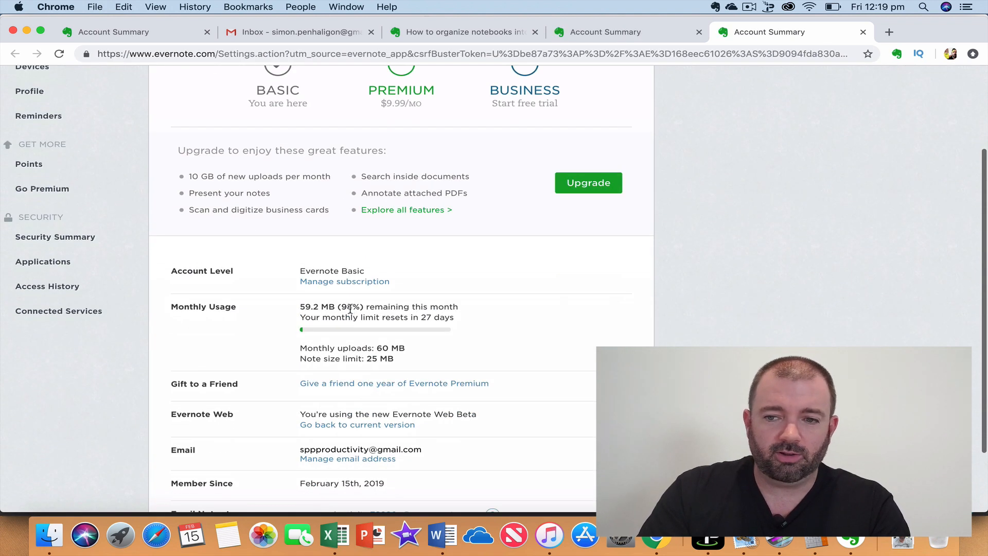
pyautogui.scroll(-3, 499, 429)
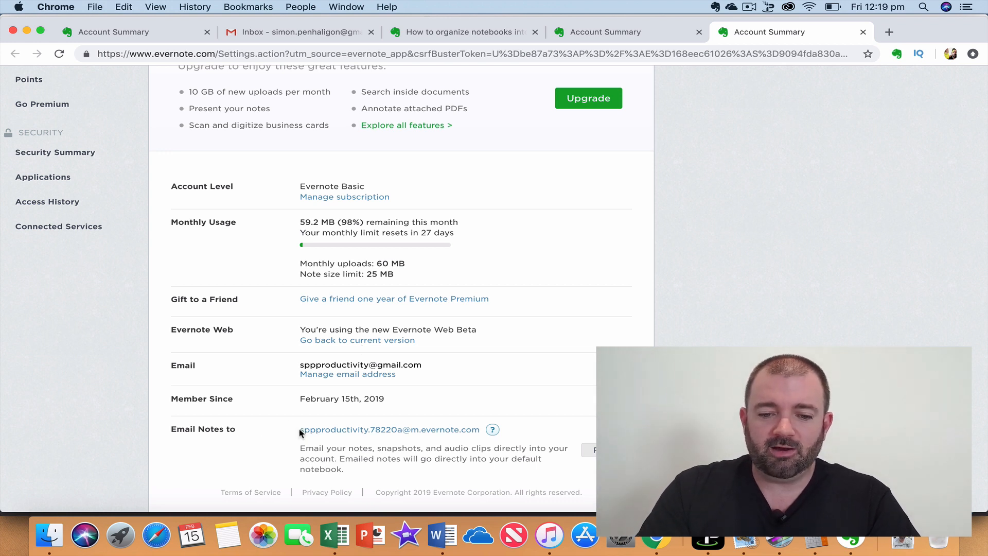
pyautogui.moveTo(301, 430); pyautogui.dragTo(480, 430)
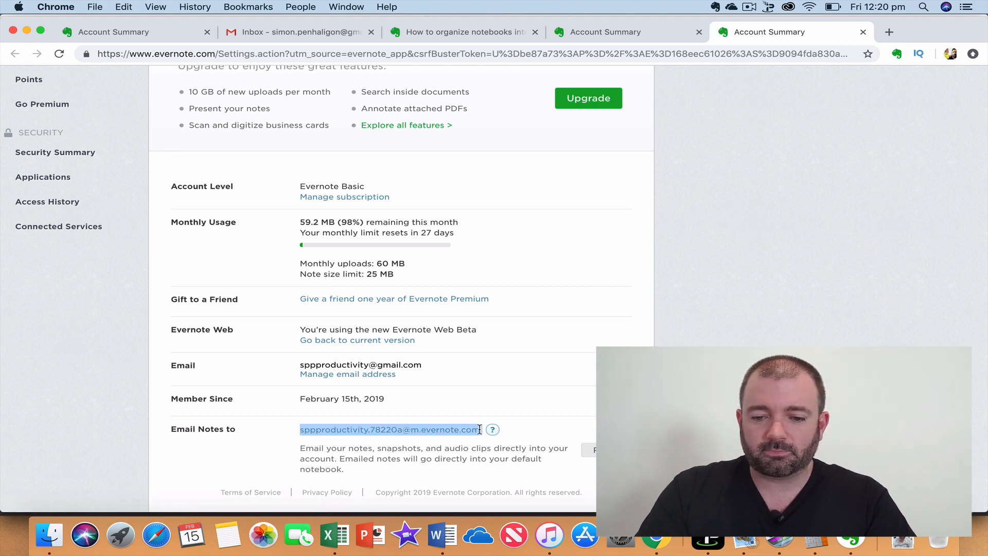
pyautogui.rightClick(476, 435)
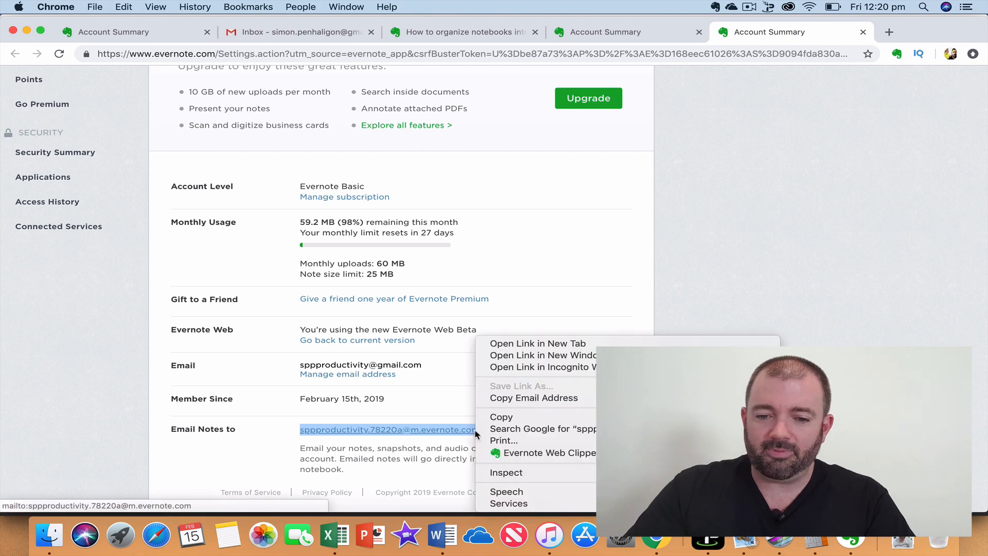
pyautogui.click(503, 417)
pyautogui.scroll(-1, 494, 289)
pyautogui.scroll(5, 495, 288)
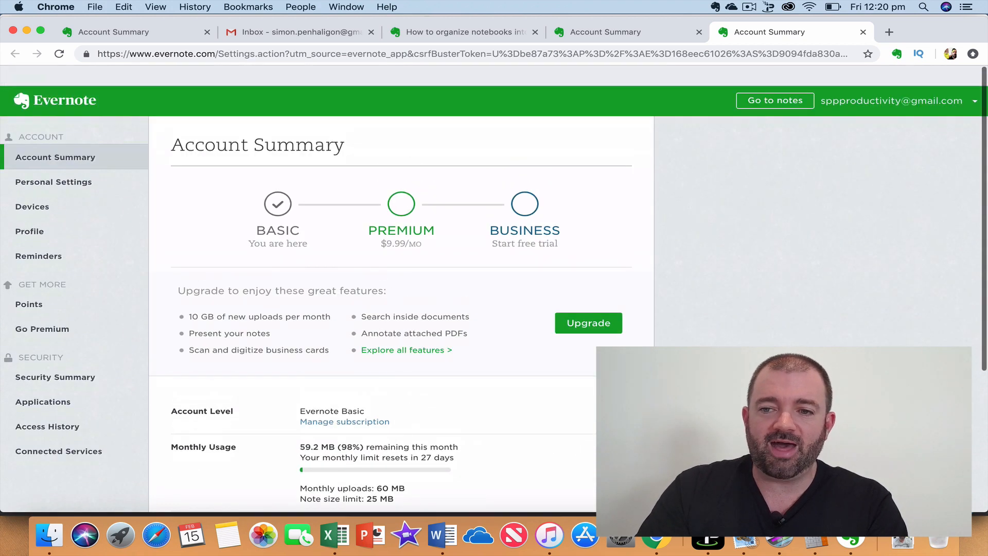
pyautogui.click(847, 538)
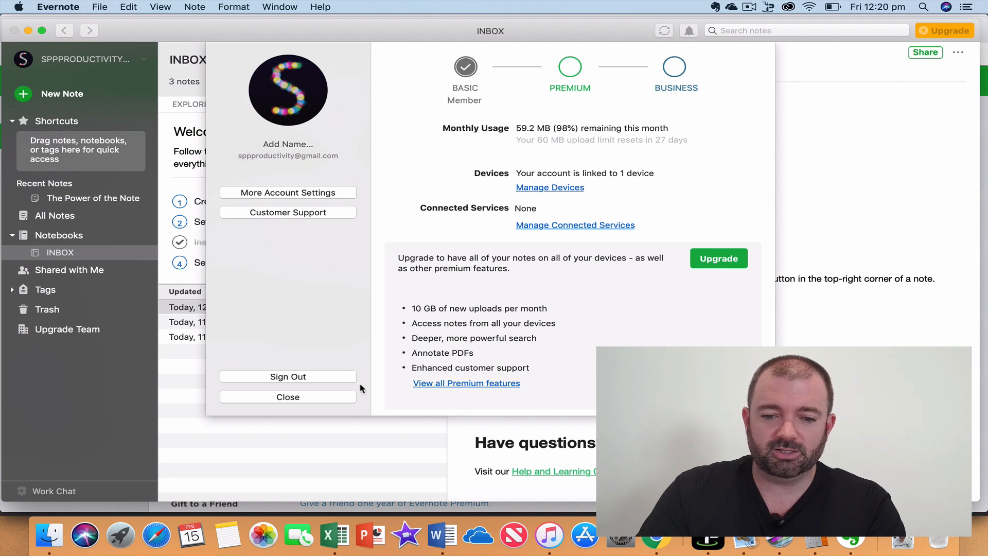
# Close the account info dialog and add a new Untitled note to INBOX.
pyautogui.click(307, 399)
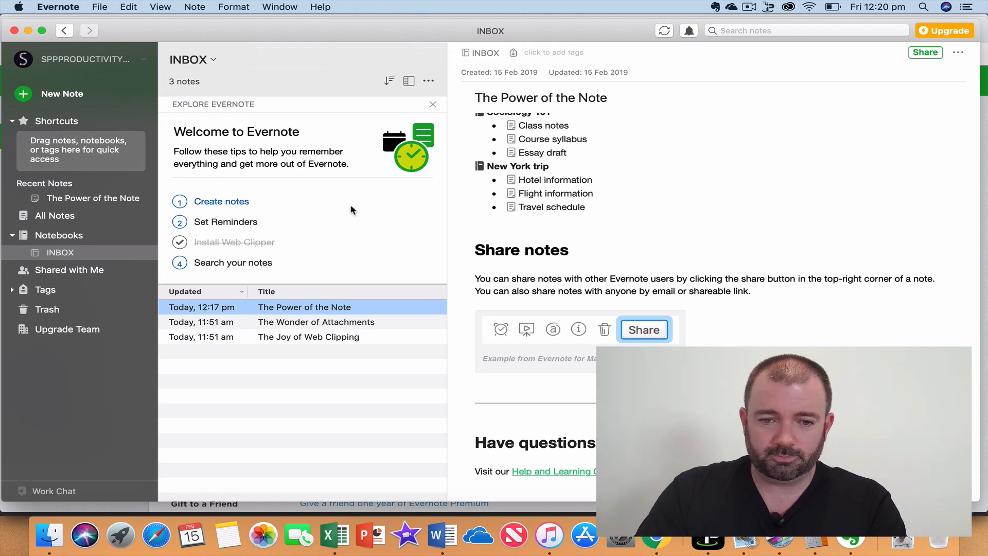
pyautogui.click(22, 97)
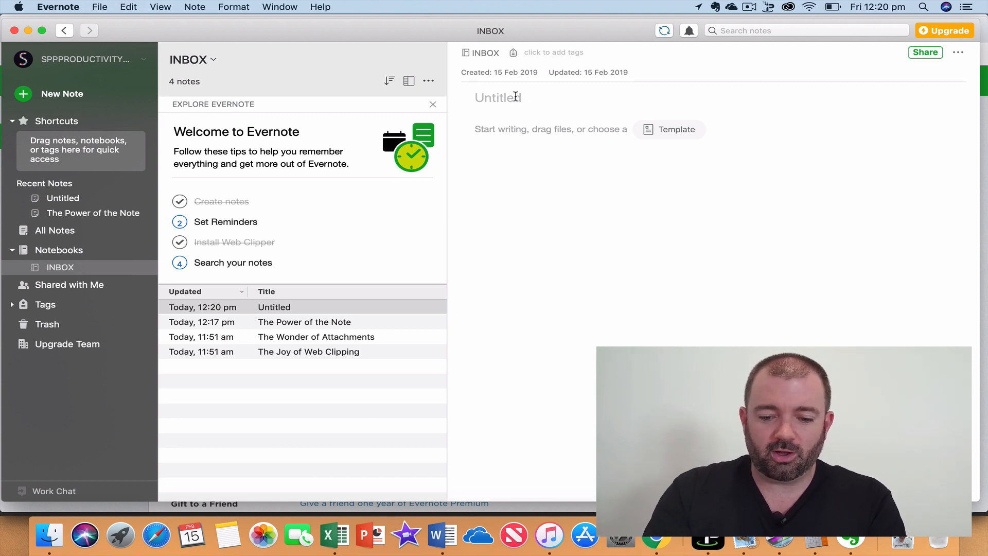
# Title the note 'my first note' and type a line of placeholder text in its body.
pyautogui.write('my f')
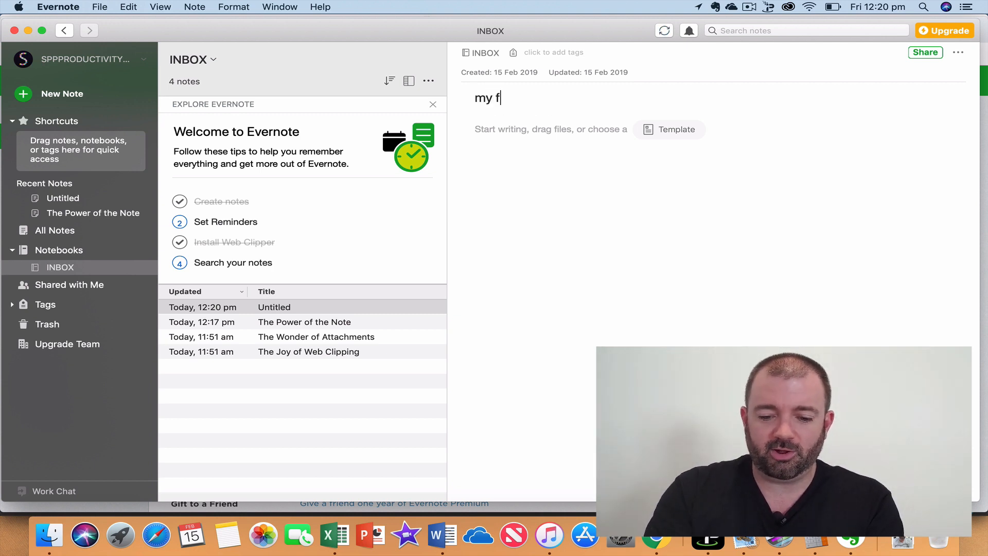
pyautogui.write('irst note')
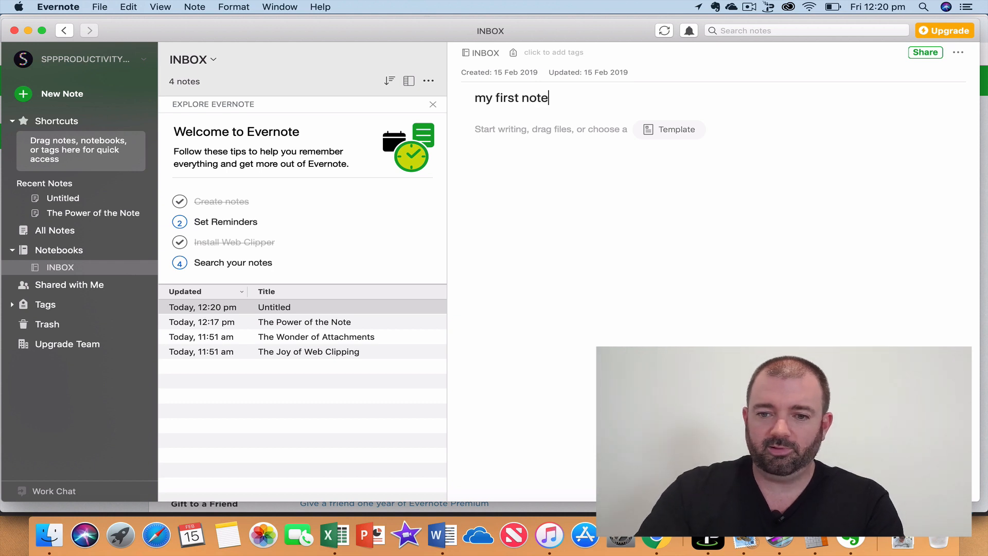
pyautogui.click(560, 137)
pyautogui.write('bzbCXLl')
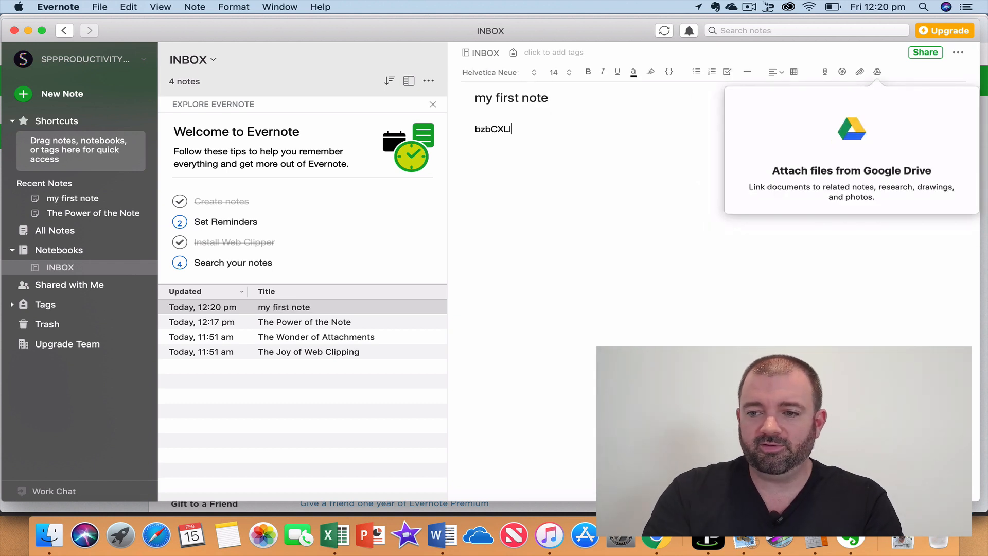
pyautogui.write('lkXlkxlnlBXLJ')
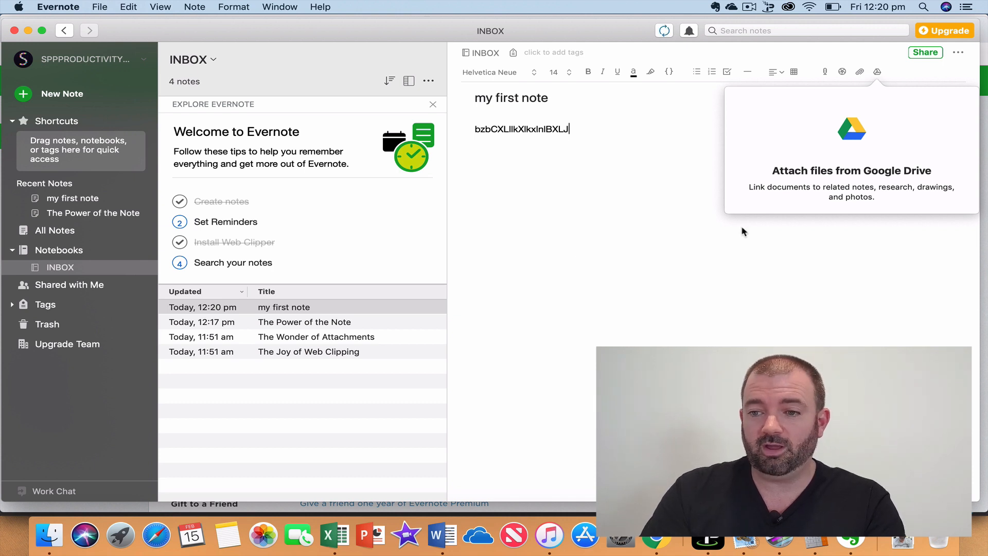
# Attach the photo 20181027_121348.jpg from Downloads to the note.
pyautogui.click(862, 73)
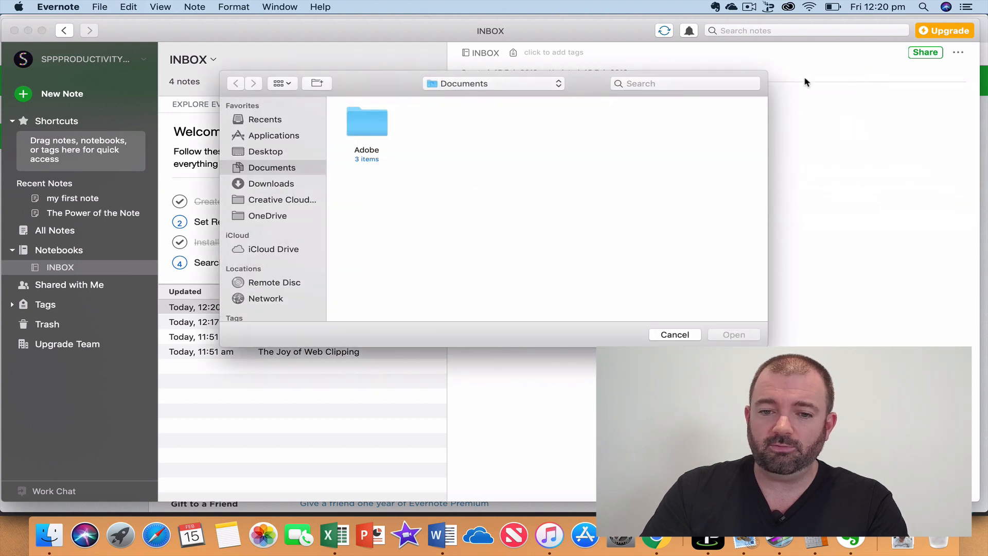
pyautogui.click(272, 185)
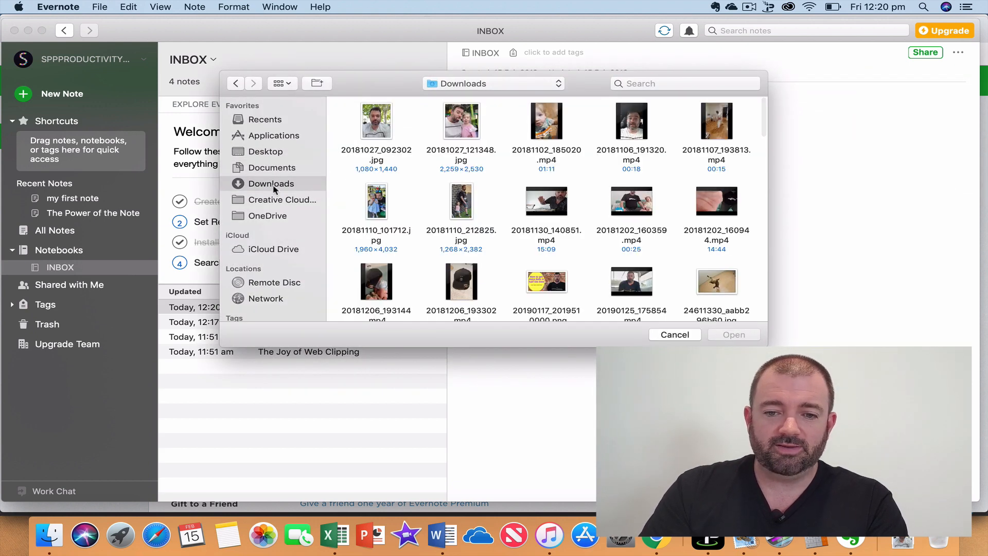
pyautogui.click(470, 124)
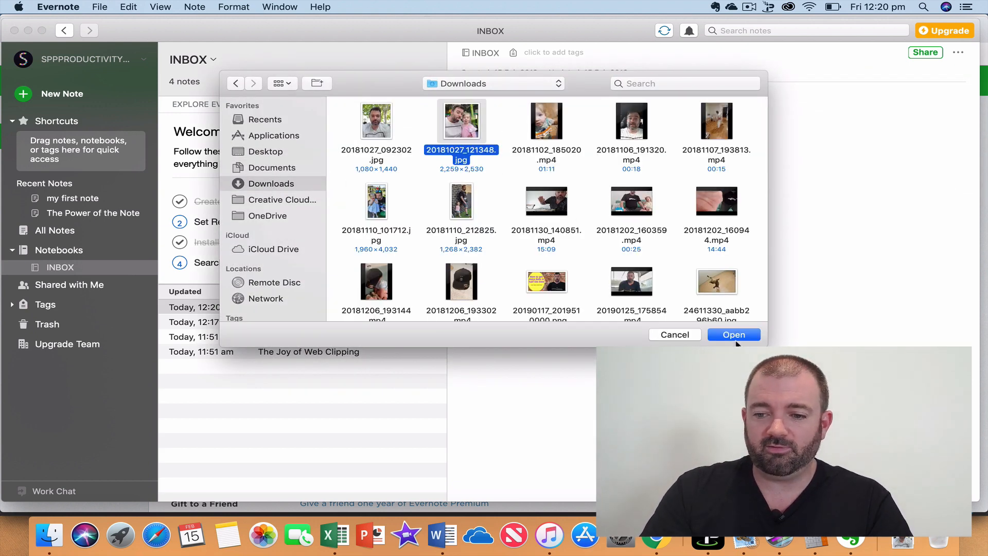
pyautogui.click(734, 335)
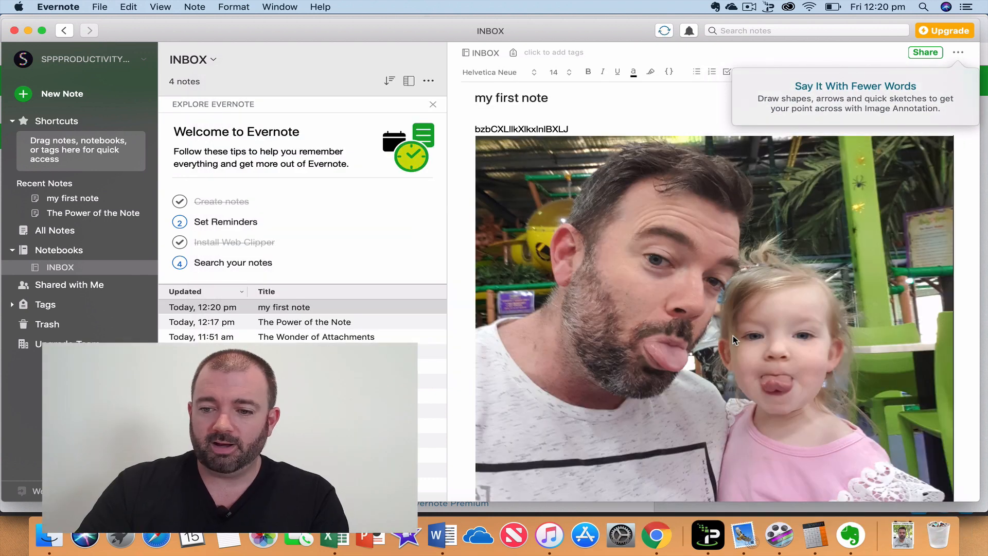
# Select the placeholder text line above the attached photo.
pyautogui.scroll(-3, 710, 273)
pyautogui.click(754, 267)
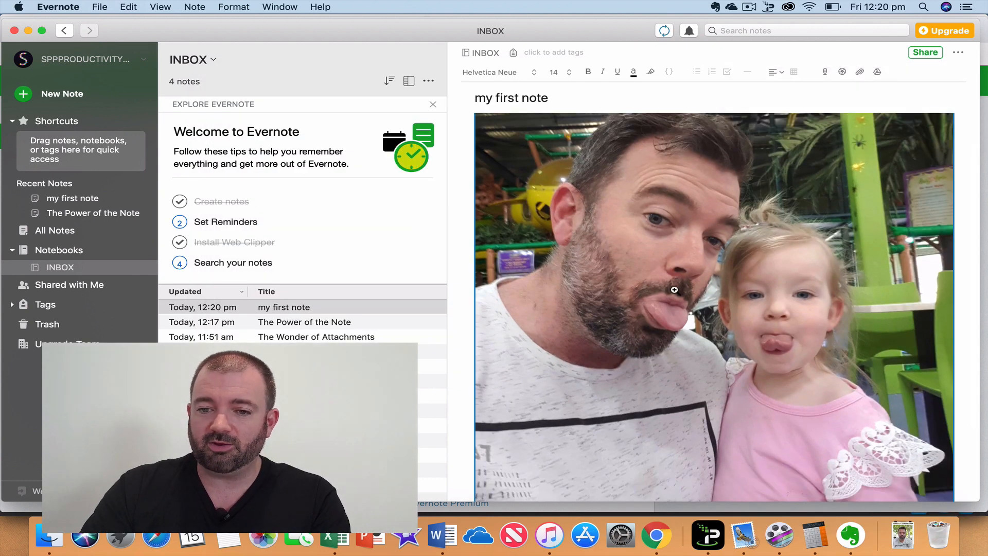
pyautogui.scroll(2, 721, 258)
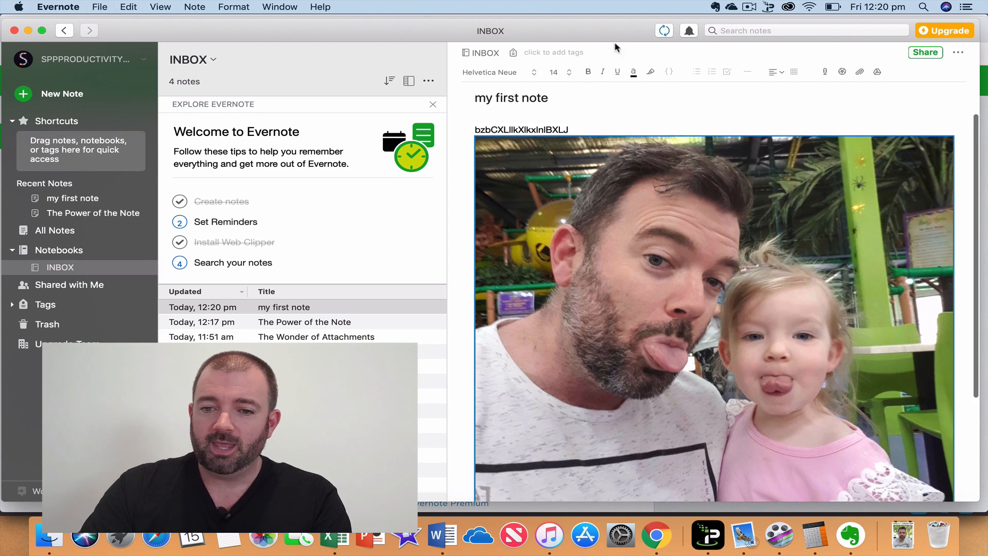
pyautogui.click(586, 126)
pyautogui.scroll(-1, 585, 126)
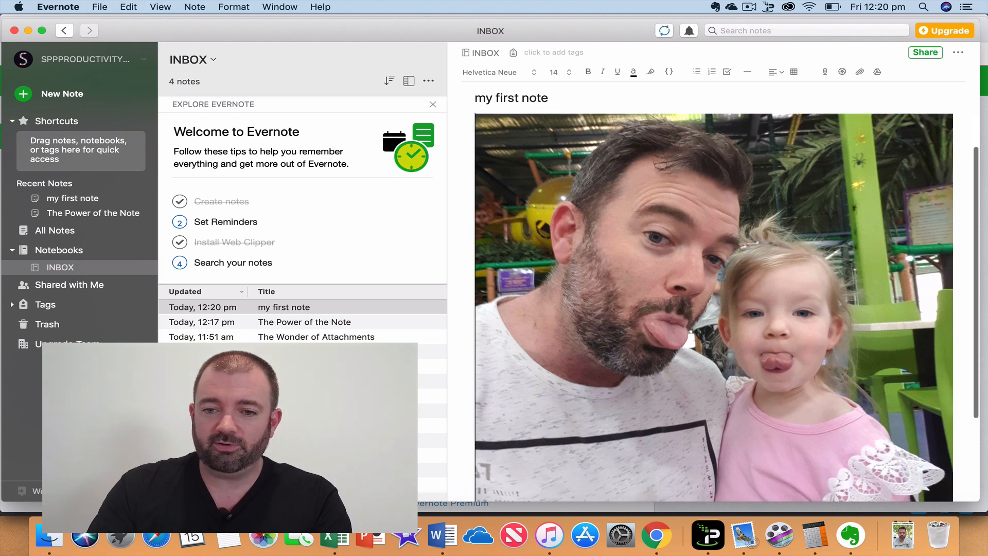
pyautogui.scroll(1, 586, 126)
pyautogui.moveTo(580, 129); pyautogui.dragTo(623, 87)
# Make the selected line bold at font size 36 and change its font.
pyautogui.click(588, 72)
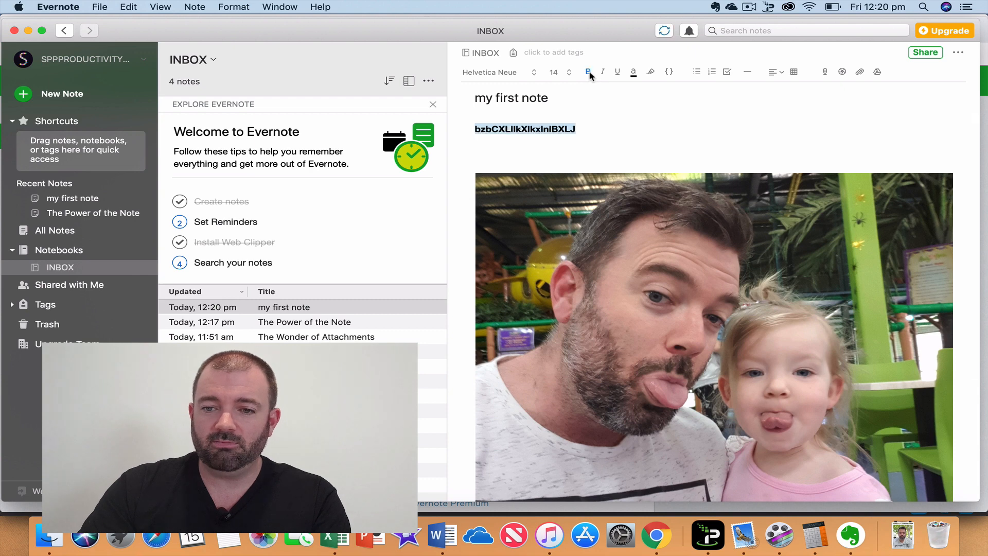
pyautogui.click(553, 73)
pyautogui.click(555, 102)
pyautogui.click(506, 72)
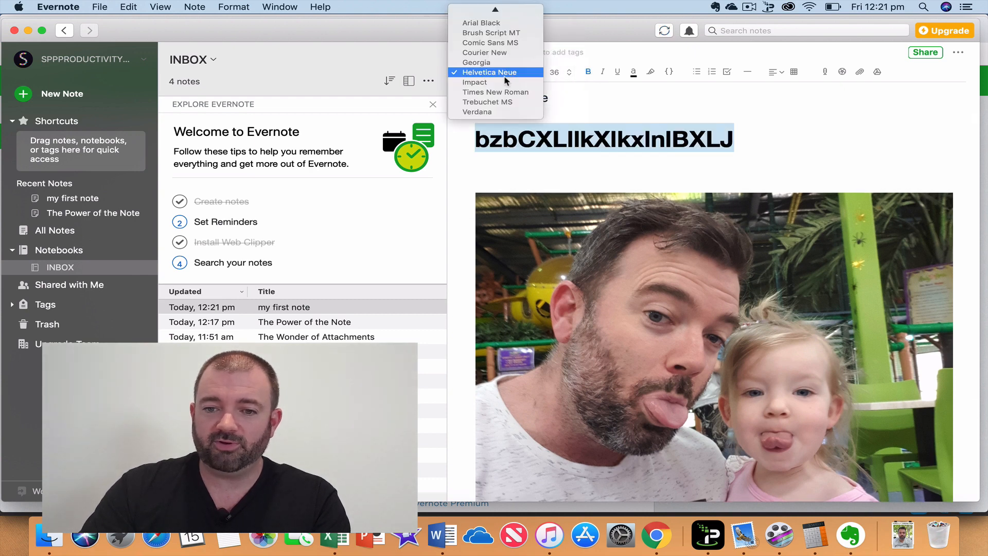
pyautogui.click(504, 93)
# Add a blank line below the photo.
pyautogui.scroll(-4, 816, 165)
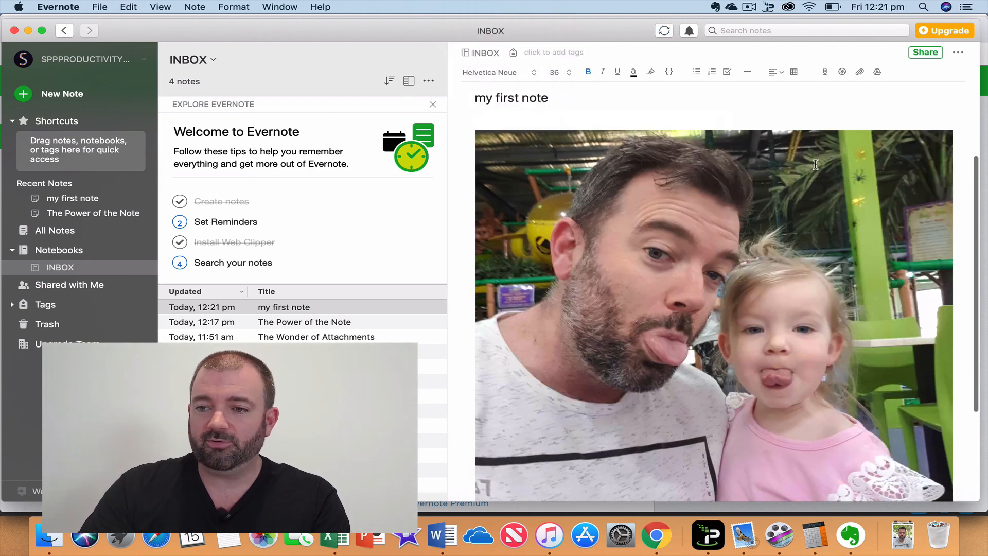
pyautogui.click(965, 469)
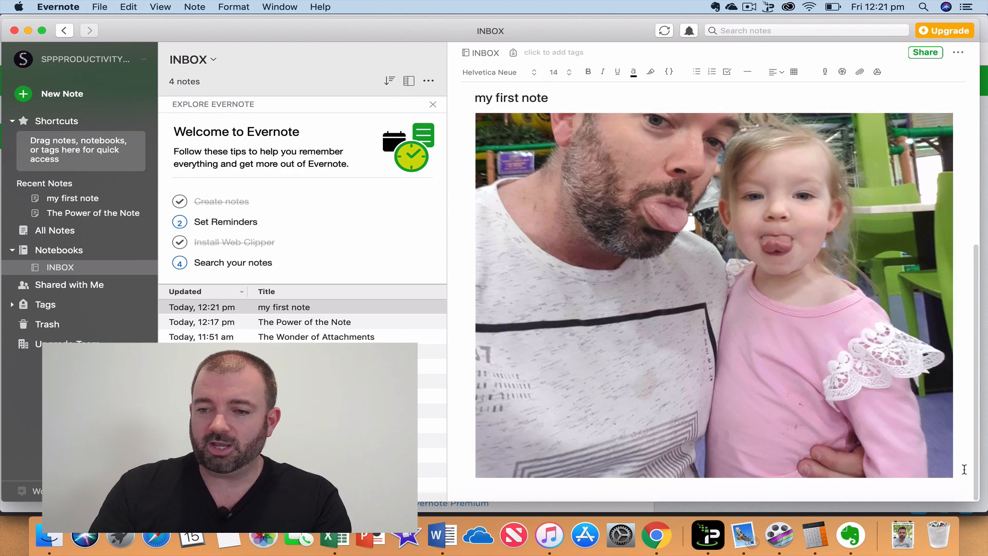
pyautogui.press('Return')
pyautogui.press('Return')
pyautogui.press('Return')
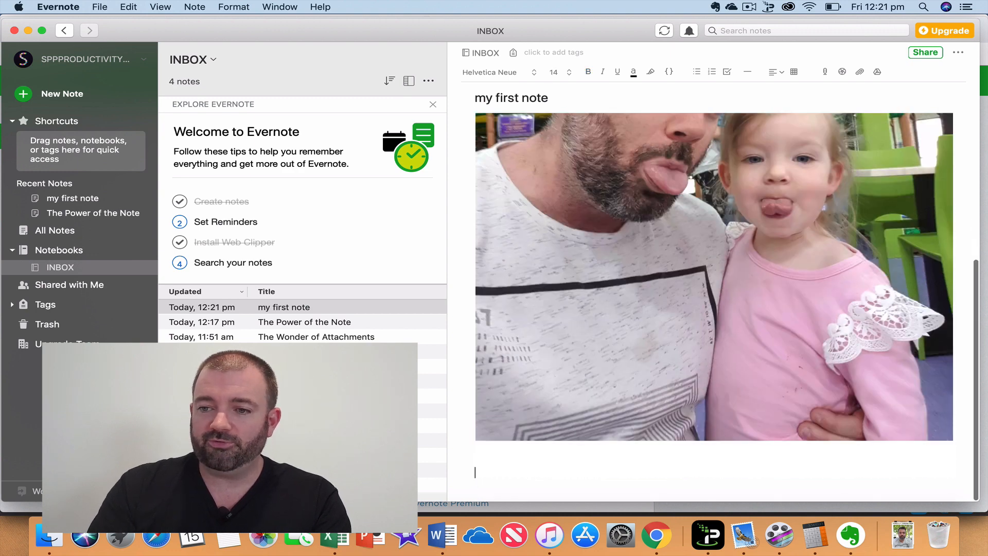
# Allow microphone access and record a short clip, saving a 9.6 KB .wav below the photo.
pyautogui.click(825, 73)
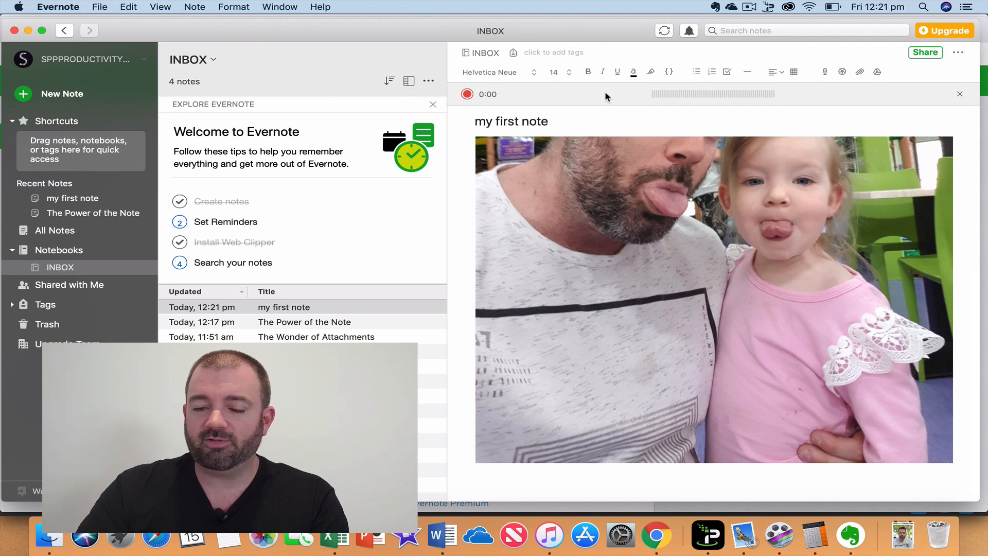
pyautogui.click(467, 94)
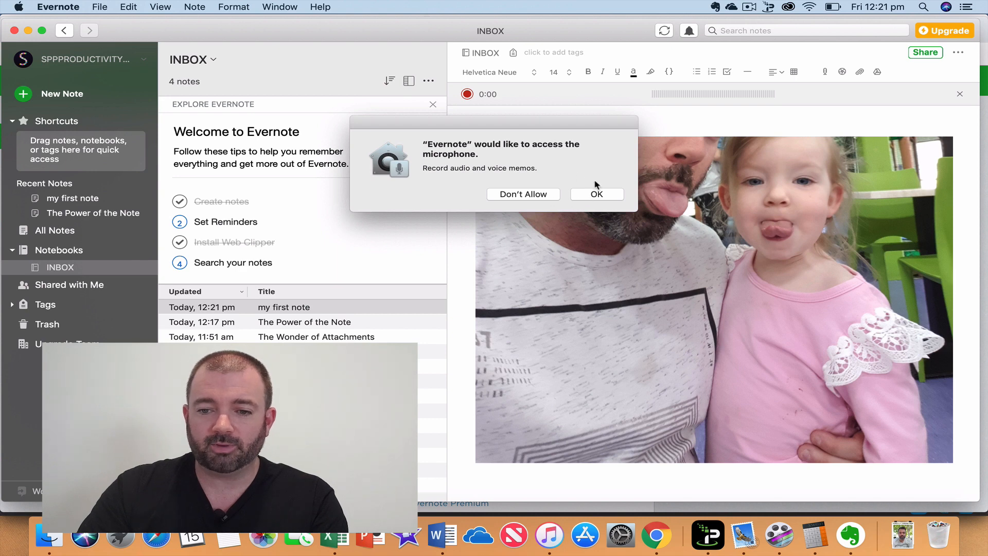
pyautogui.click(551, 195)
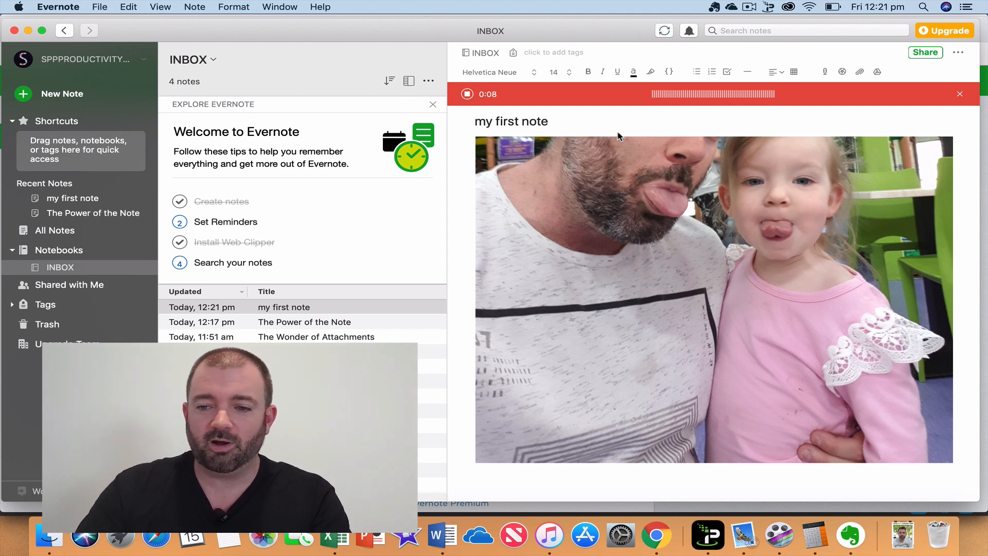
pyautogui.click(469, 94)
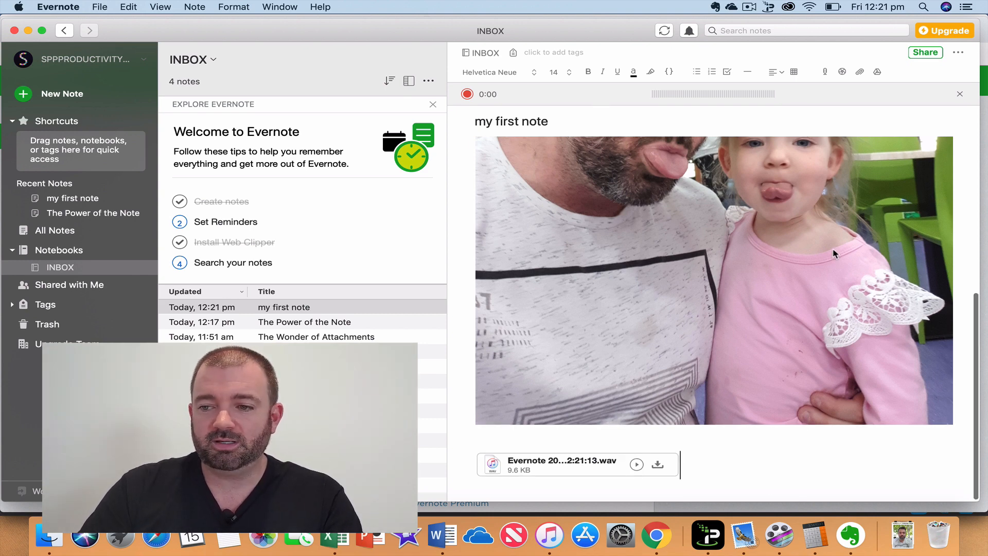
pyautogui.scroll(-2, 824, 257)
pyautogui.scroll(1, 721, 309)
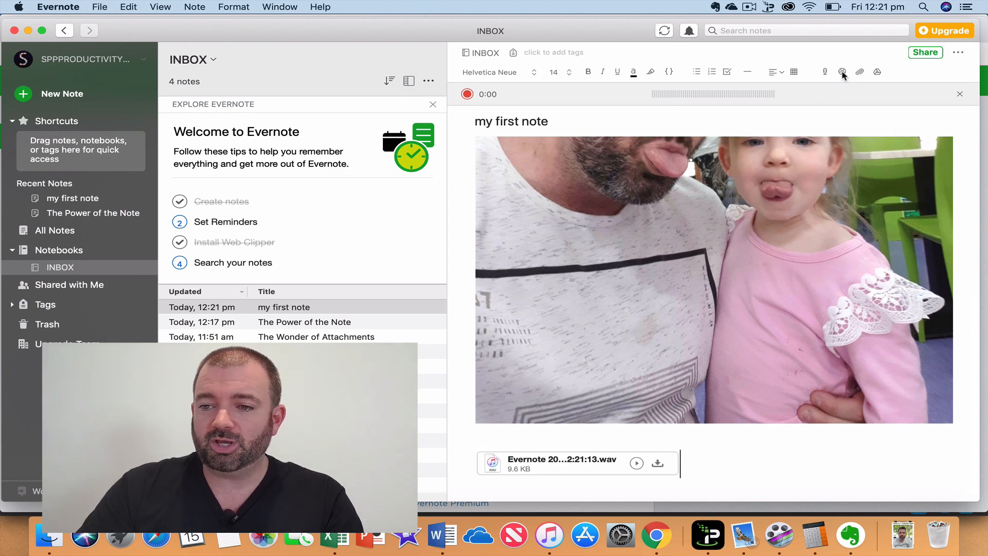
# Attach Pancake claim018.pdf from OneDrive > Documents > Documents Doggy to the note.
pyautogui.click(860, 73)
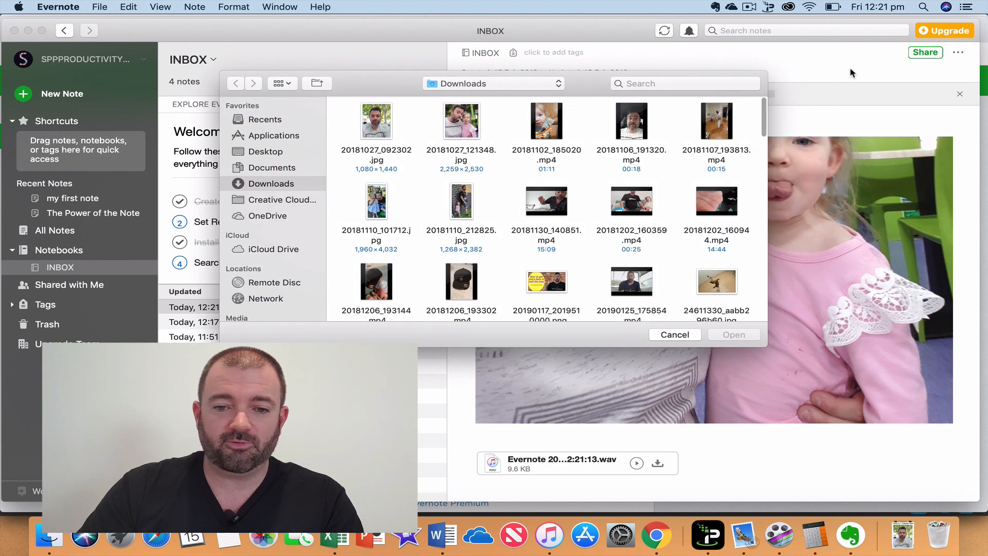
pyautogui.click(675, 335)
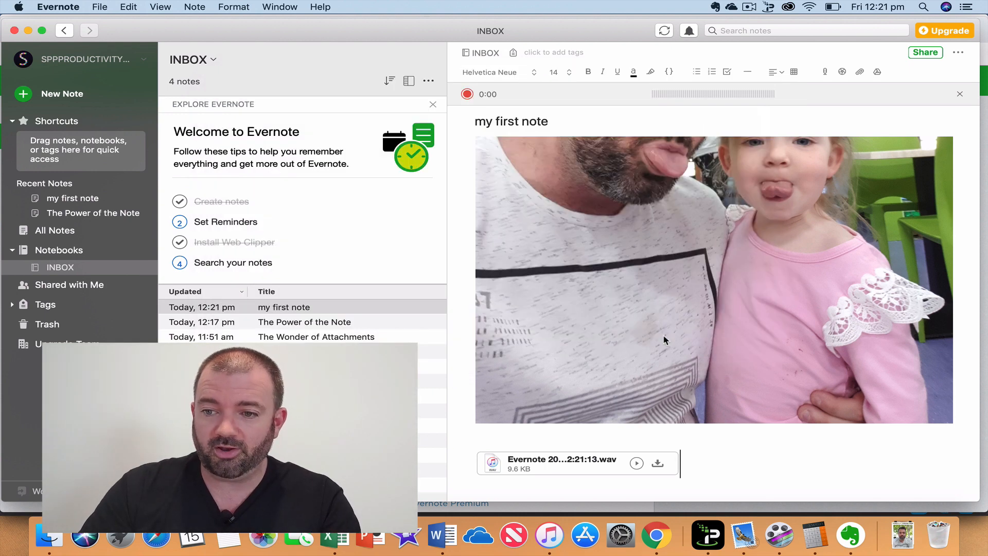
pyautogui.click(860, 72)
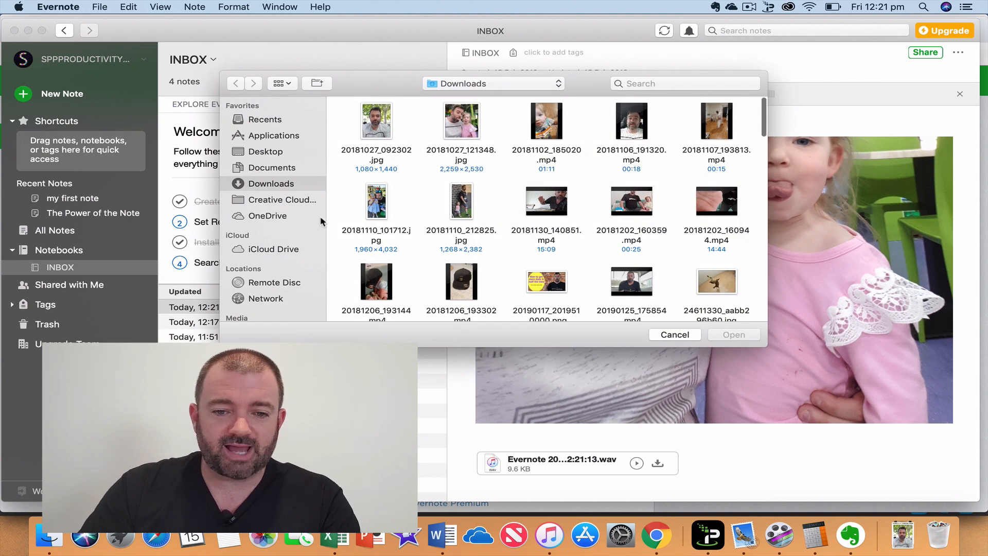
pyautogui.click(282, 169)
pyautogui.click(374, 135)
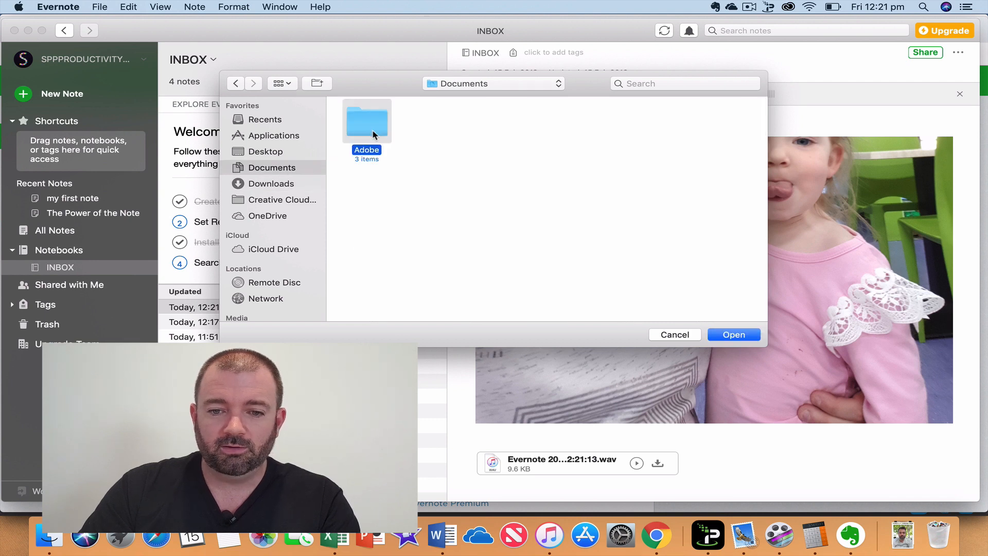
pyautogui.doubleClick(367, 135)
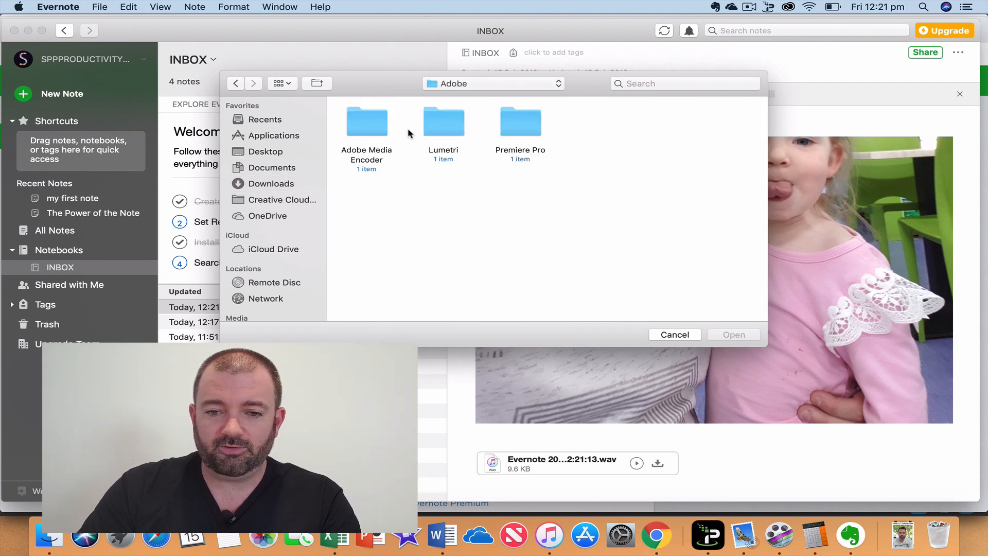
pyautogui.click(236, 84)
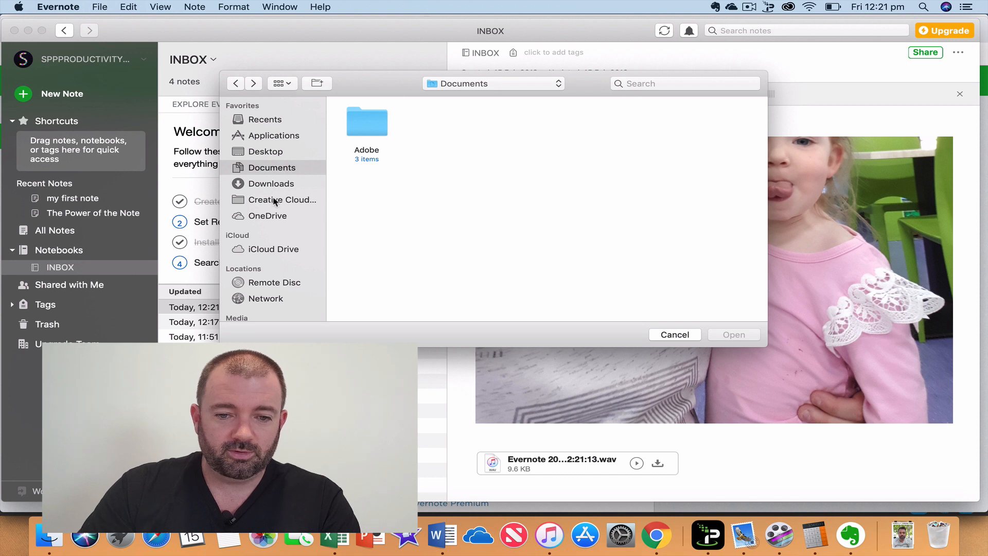
pyautogui.click(266, 217)
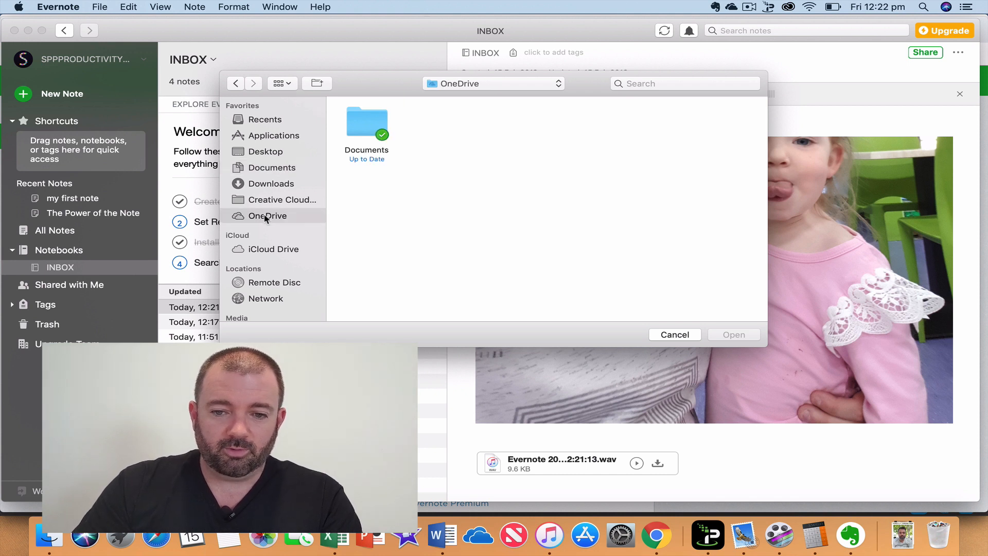
pyautogui.doubleClick(373, 142)
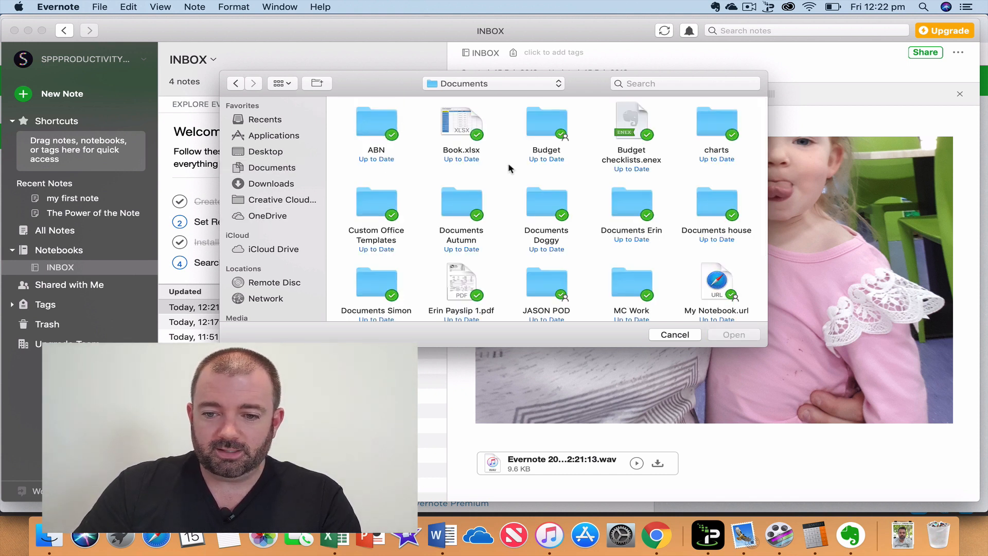
pyautogui.doubleClick(540, 202)
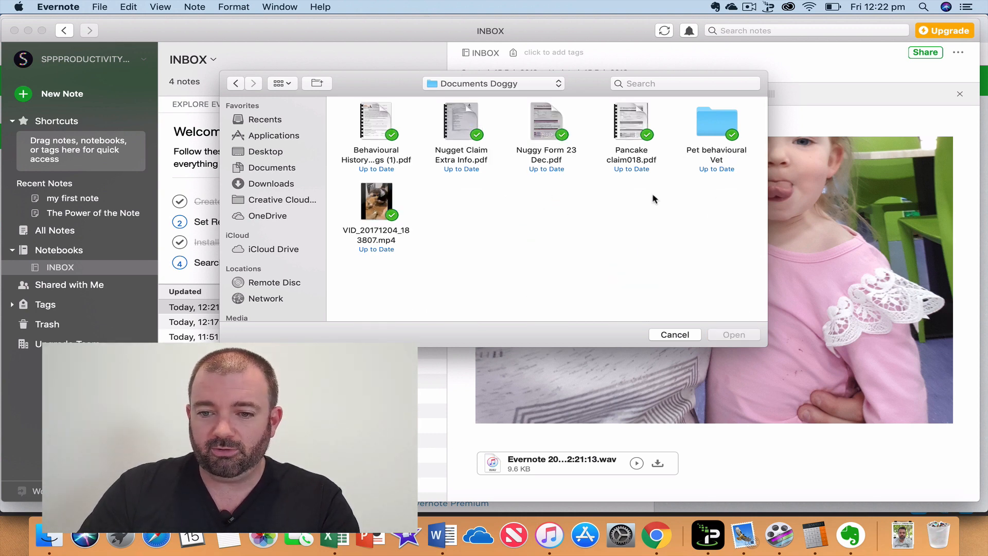
pyautogui.click(624, 121)
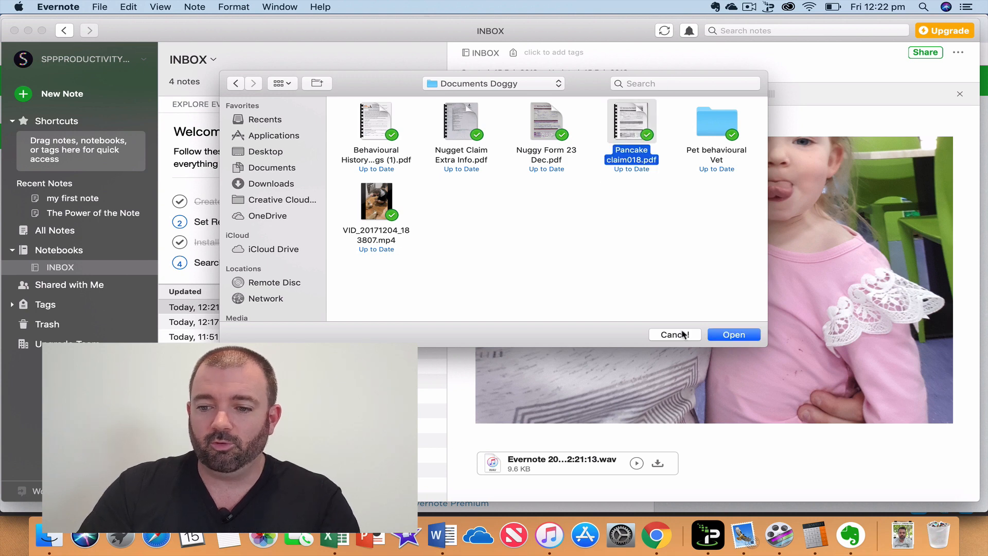
pyautogui.click(734, 337)
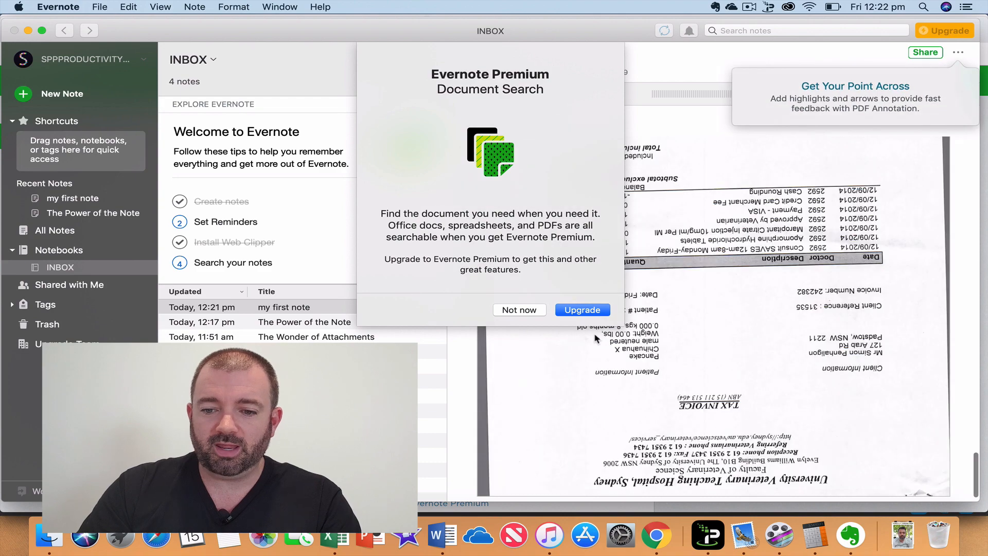
# Decline the Premium offer and scroll through the claim form, tax invoice and discharge statement pages.
pyautogui.click(518, 309)
pyautogui.scroll(-10, 741, 367)
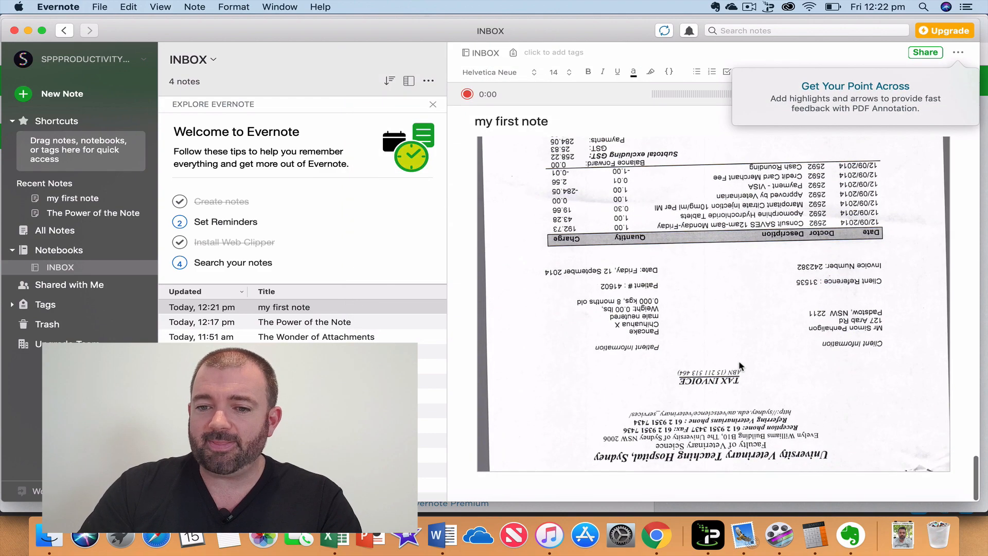
pyautogui.scroll(6, 740, 366)
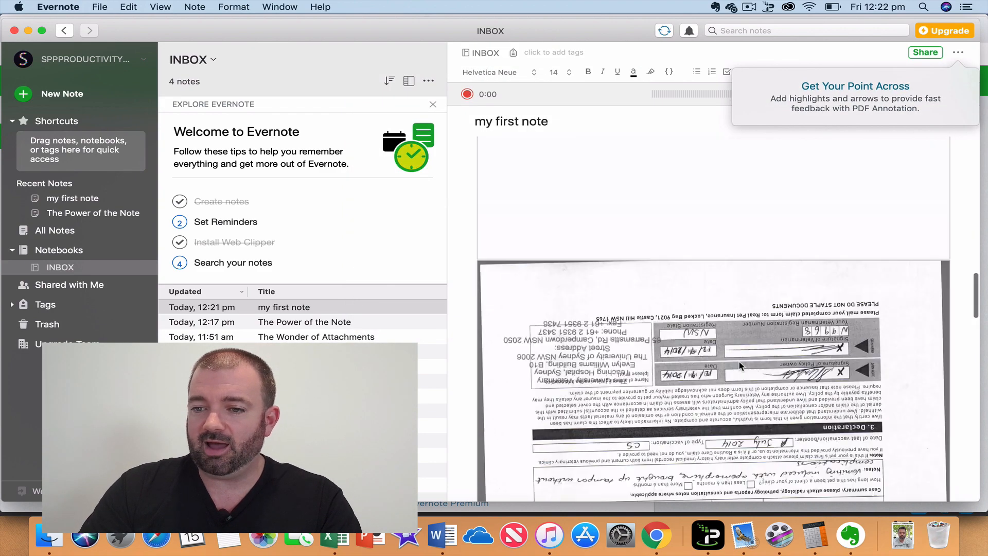
pyautogui.scroll(5, 739, 360)
pyautogui.scroll(-5, 593, 360)
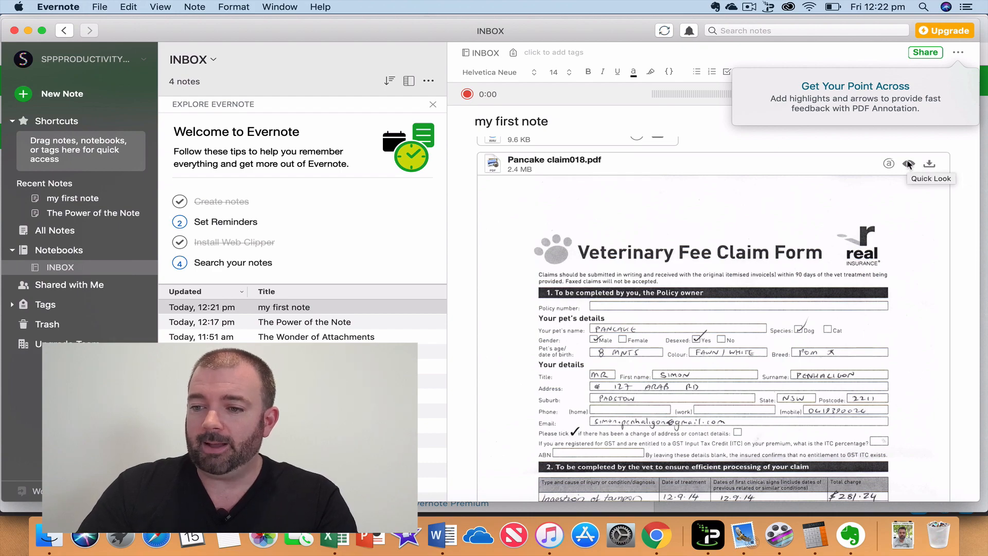
pyautogui.scroll(5, 731, 369)
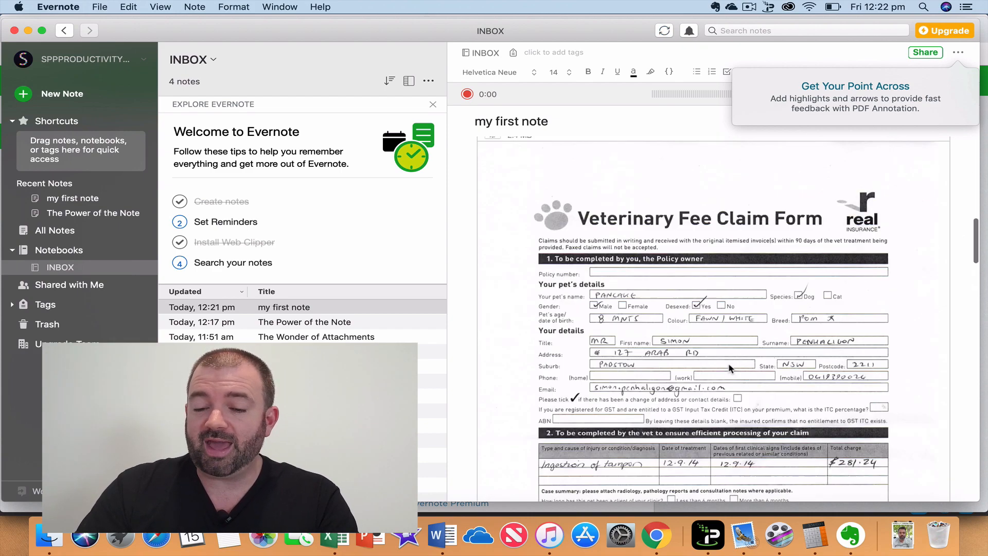
pyautogui.scroll(-15, 731, 369)
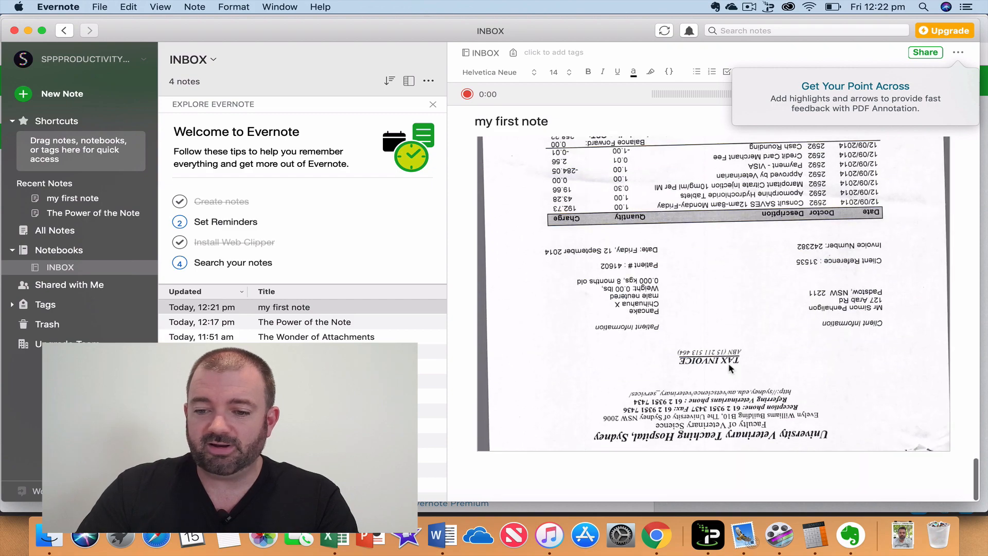
pyautogui.scroll(15, 731, 369)
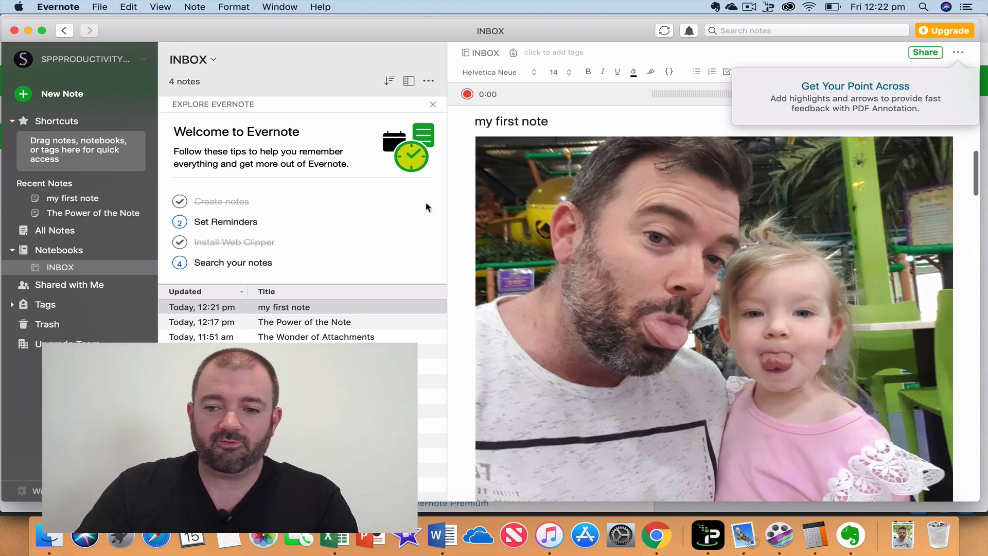
pyautogui.scroll(-10, 614, 257)
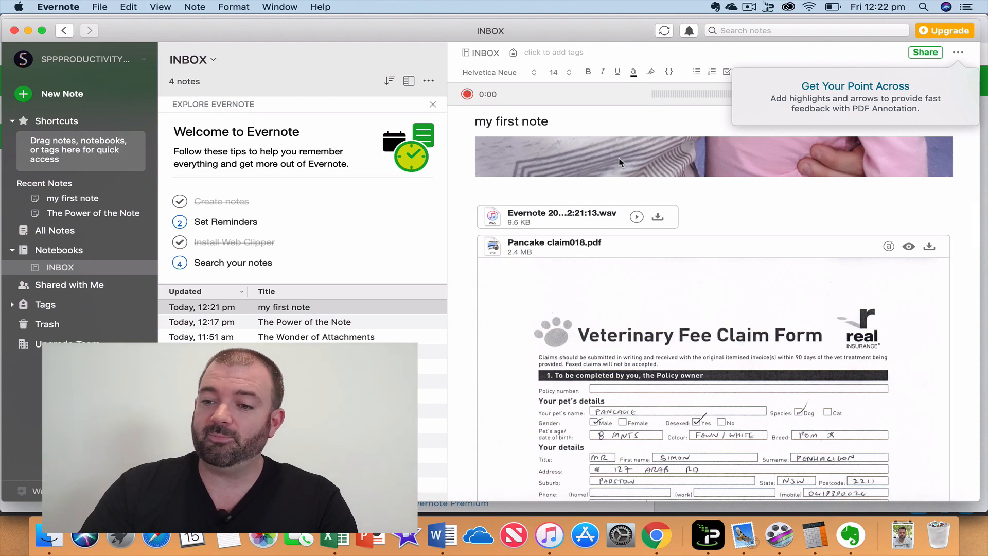
pyautogui.scroll(-15, 627, 410)
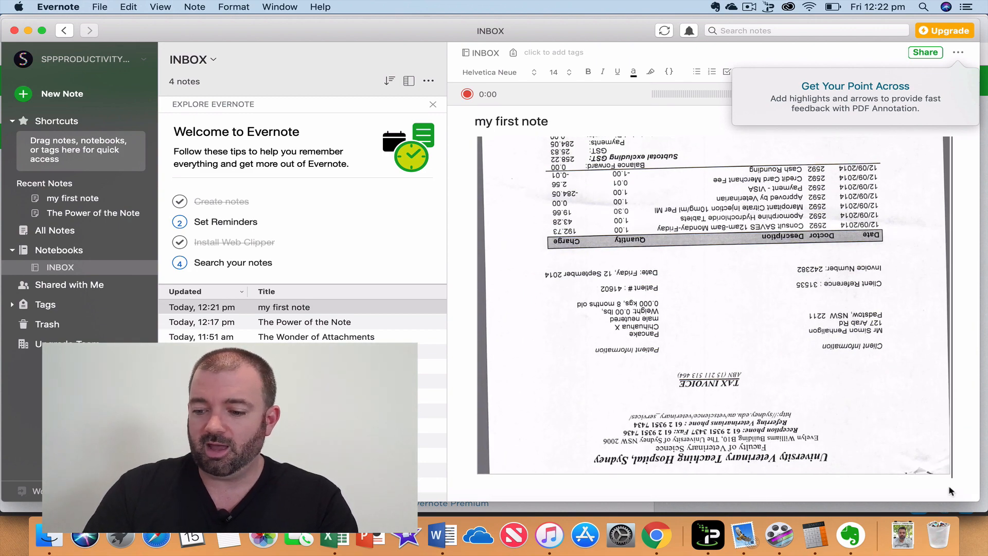
pyautogui.press('Return')
pyautogui.press('Return')
pyautogui.press('Return')
pyautogui.press('Return')
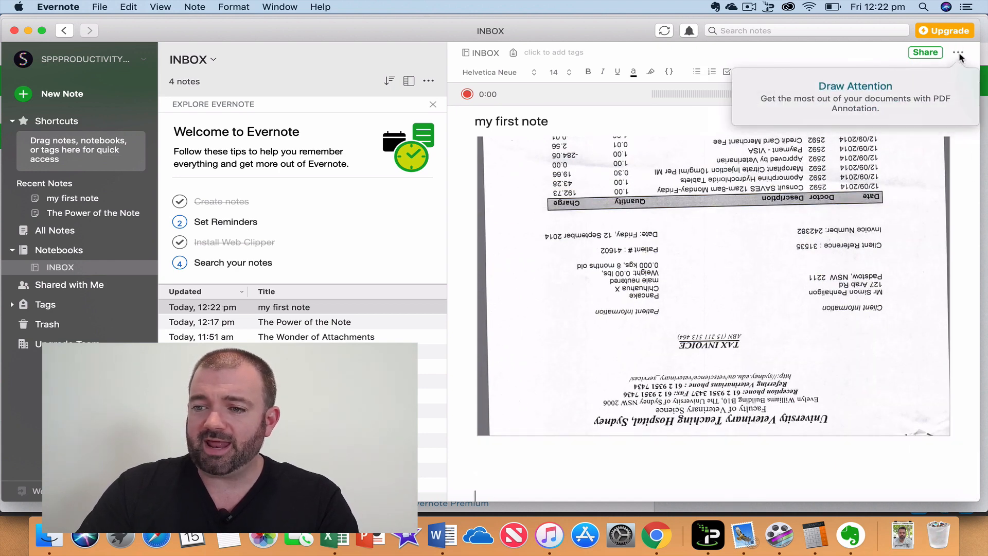
# Choose Annotate from the note's more-actions menu and pick Pancake claim018.pdf.
pyautogui.click(958, 54)
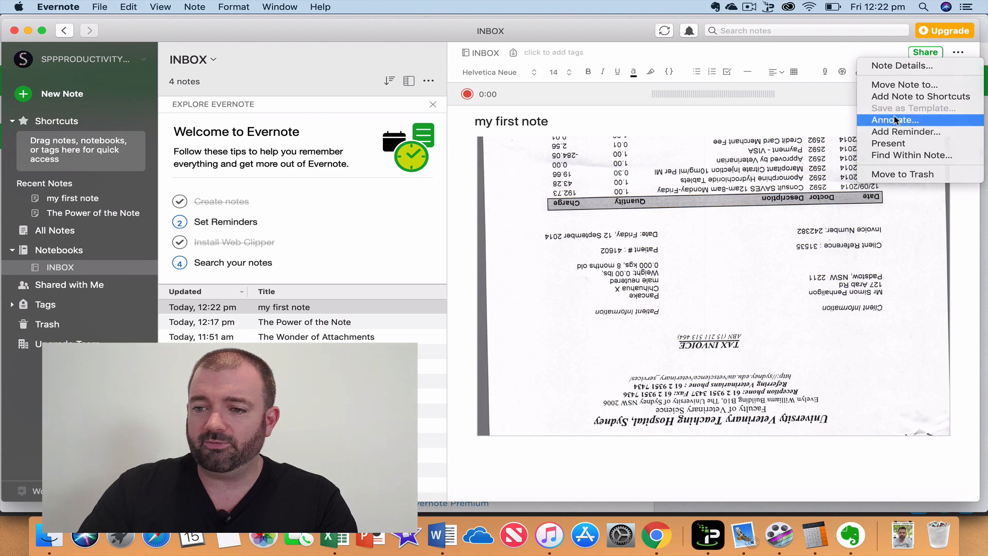
pyautogui.click(921, 120)
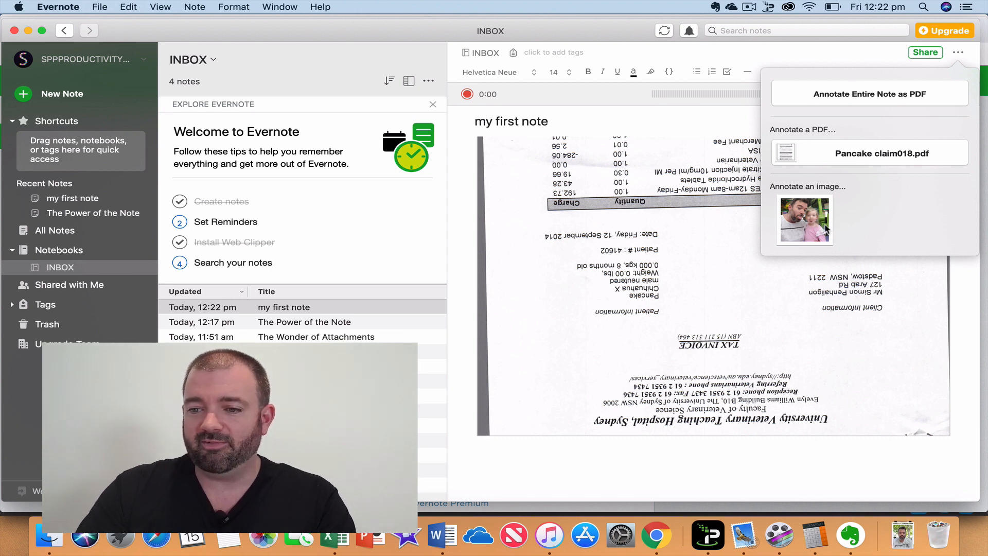
pyautogui.click(873, 154)
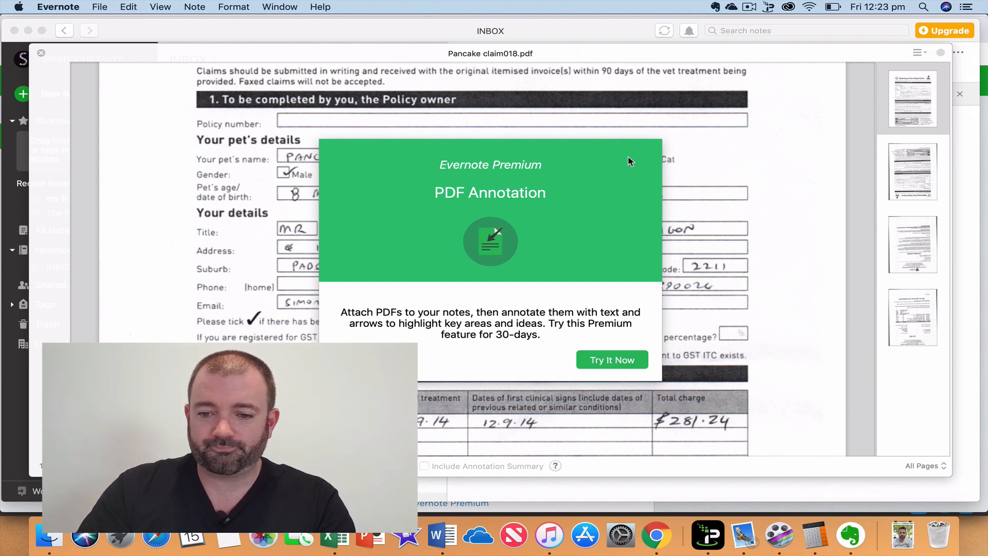
# Draw a red arrow on the claim PDF pointing at the pet's age box.
pyautogui.click(612, 360)
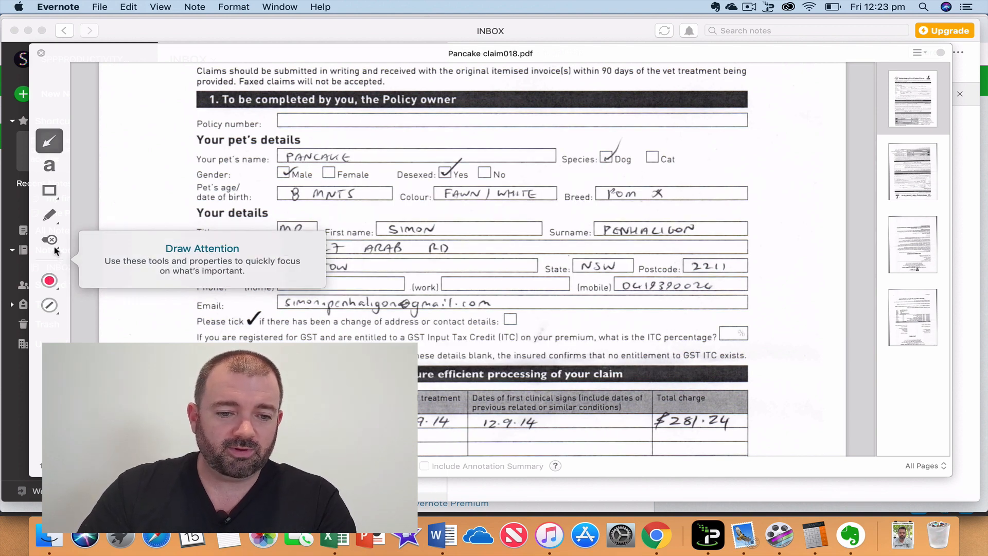
pyautogui.click(50, 281)
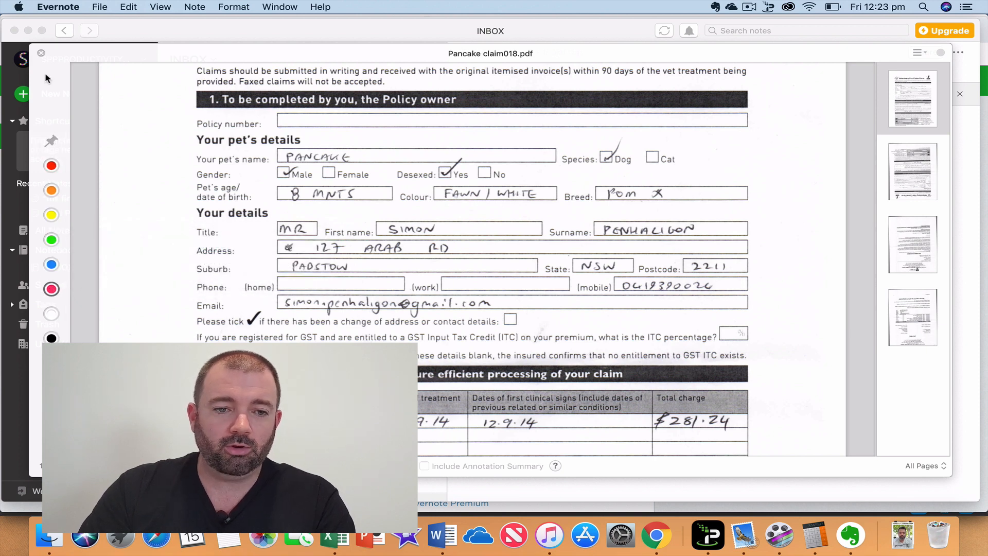
pyautogui.click(132, 262)
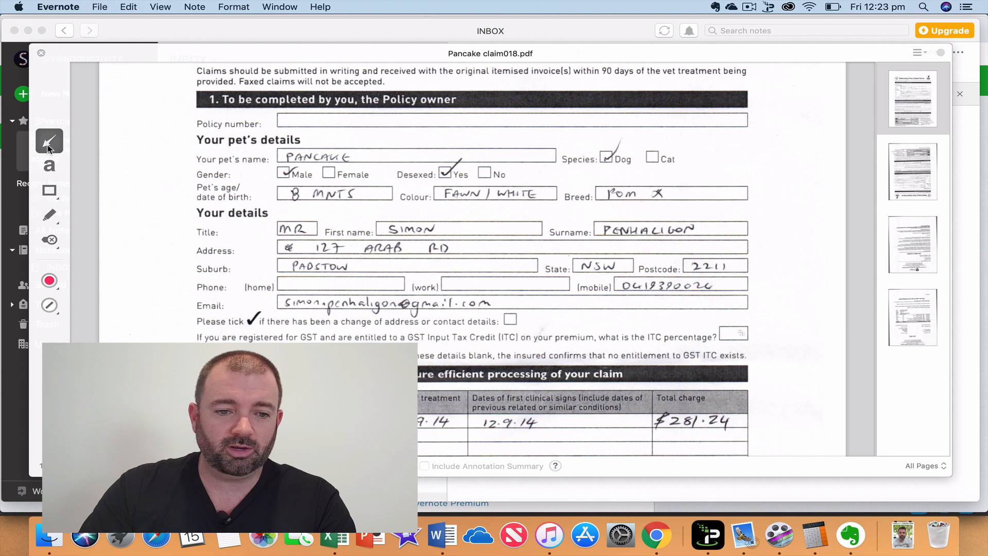
pyautogui.click(50, 281)
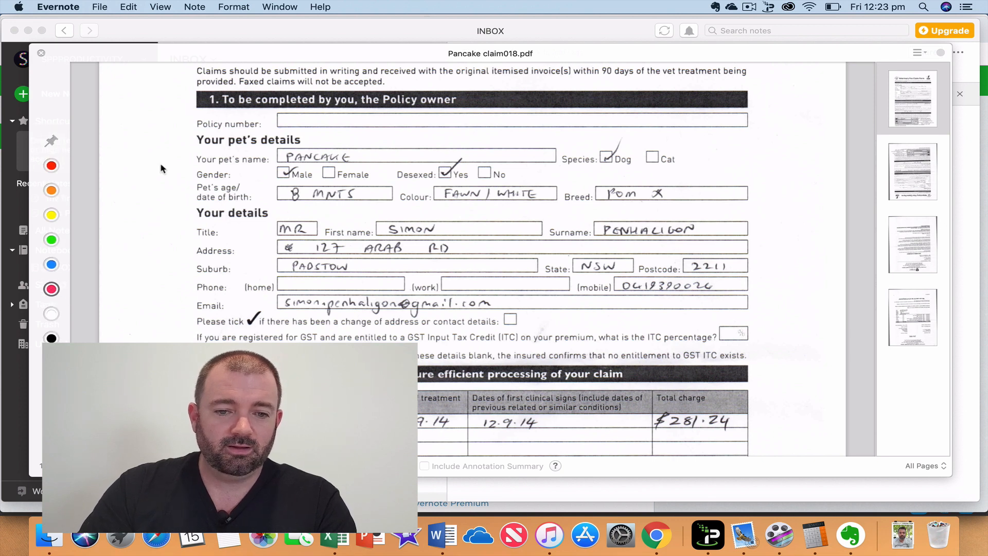
pyautogui.moveTo(160, 165); pyautogui.dragTo(367, 198)
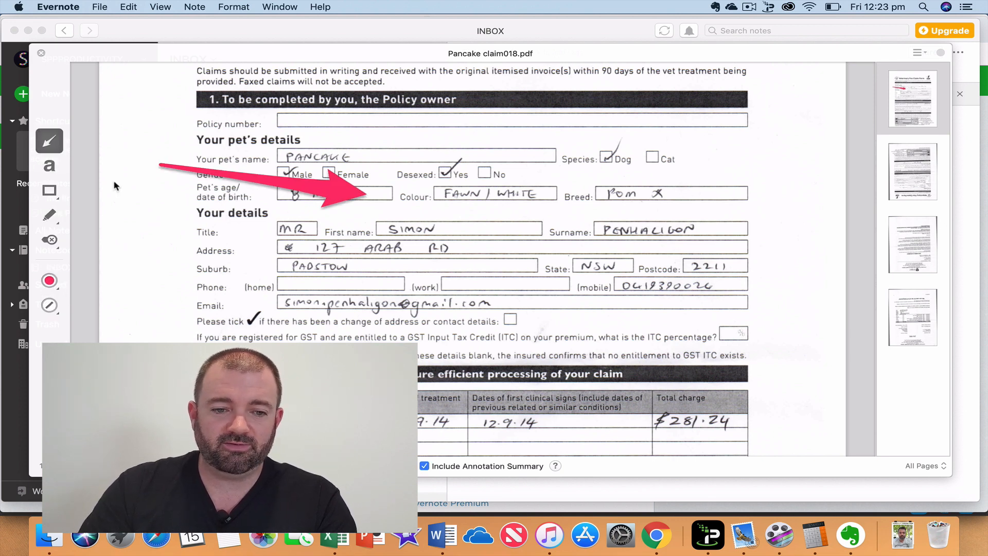
# Draw a red rectangle around the species, breed and surname fields and close the markup view.
pyautogui.click(49, 191)
pyautogui.moveTo(547, 155); pyautogui.dragTo(817, 267)
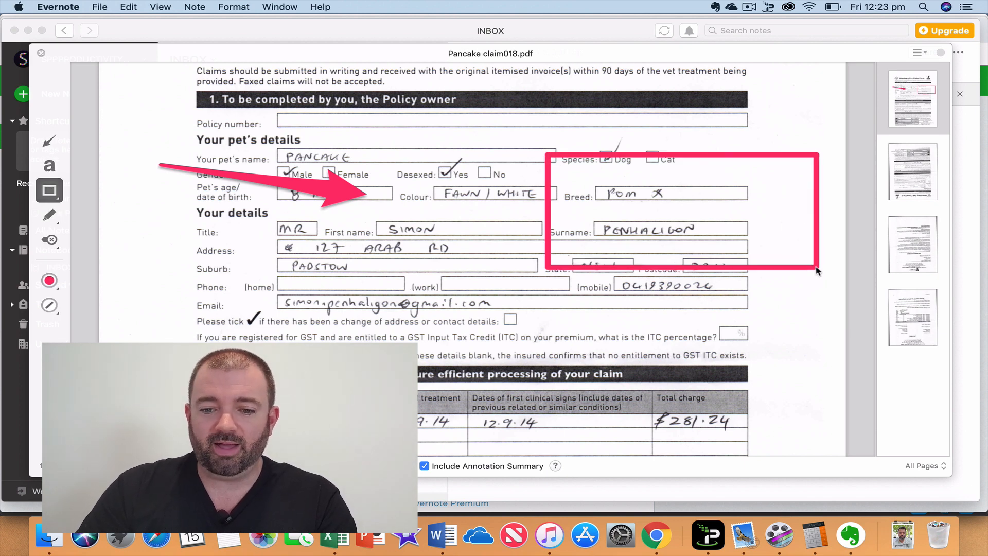
pyautogui.click(42, 53)
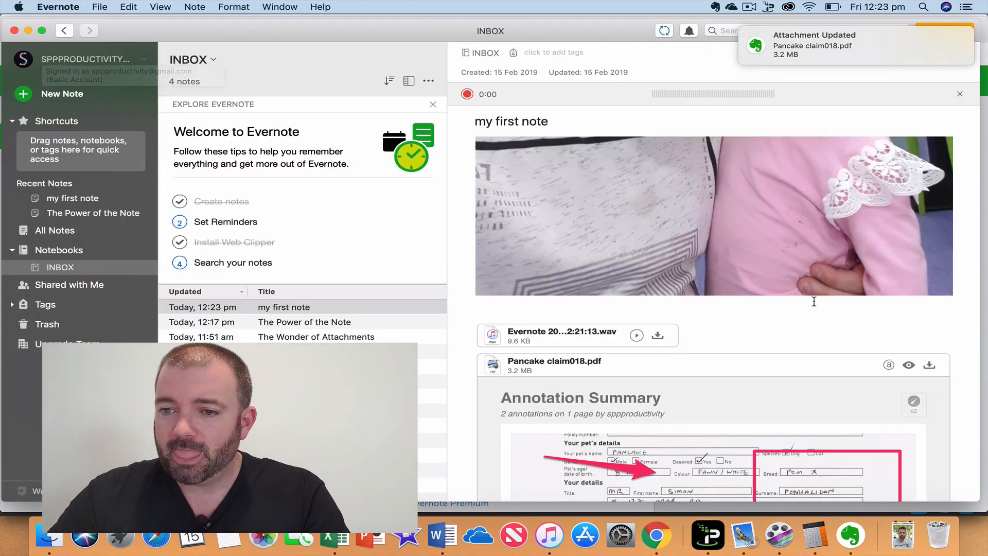
# Close the empty audio recorder bar and show the note's more-actions menu.
pyautogui.scroll(-5, 815, 305)
pyautogui.scroll(-3, 815, 305)
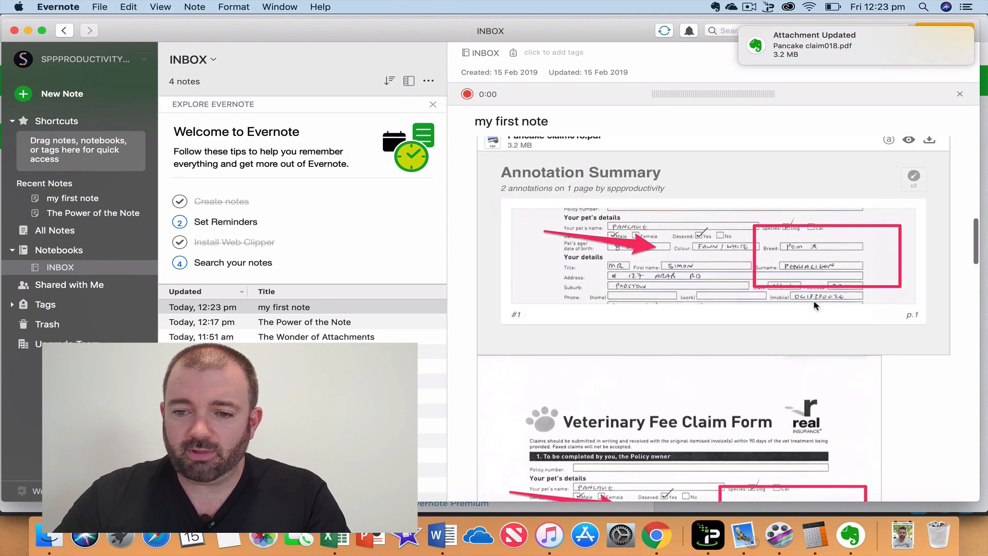
pyautogui.scroll(8, 816, 306)
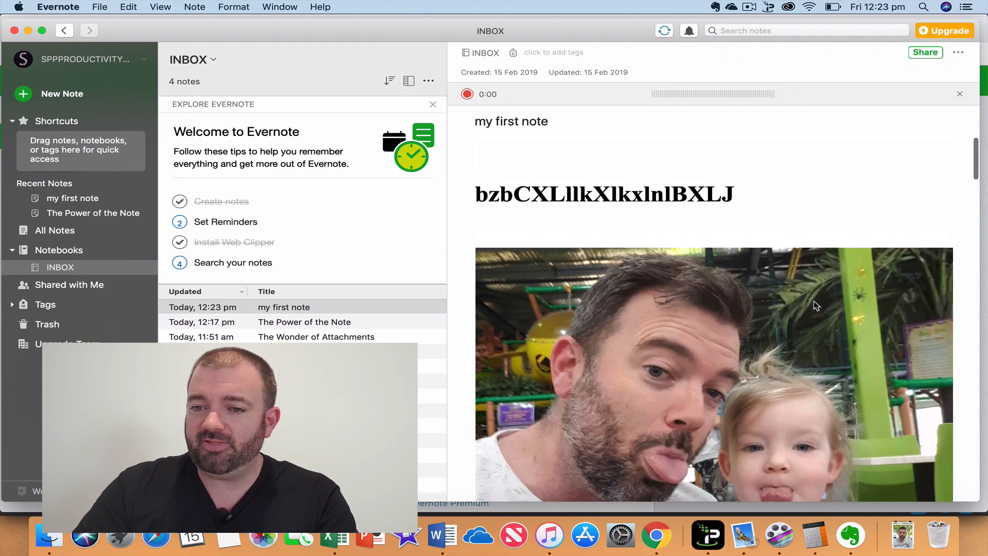
pyautogui.click(961, 95)
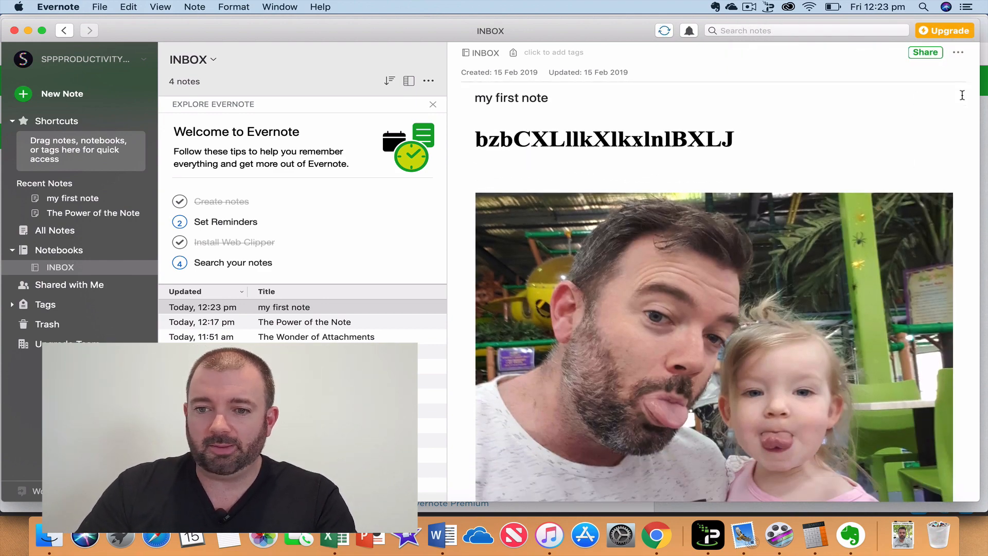
pyautogui.click(958, 53)
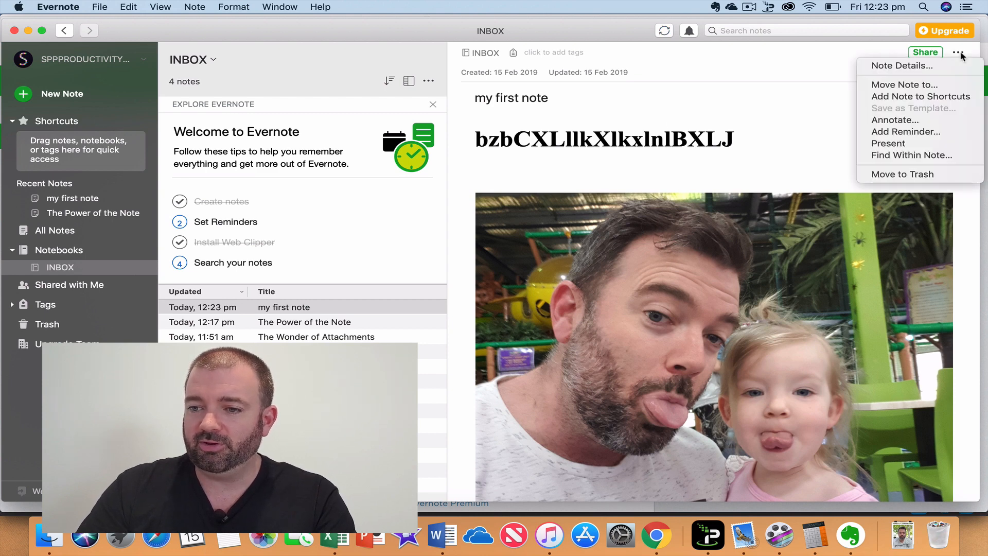
# Add a reminder to the note for Monday, 18 February 2019.
pyautogui.click(906, 133)
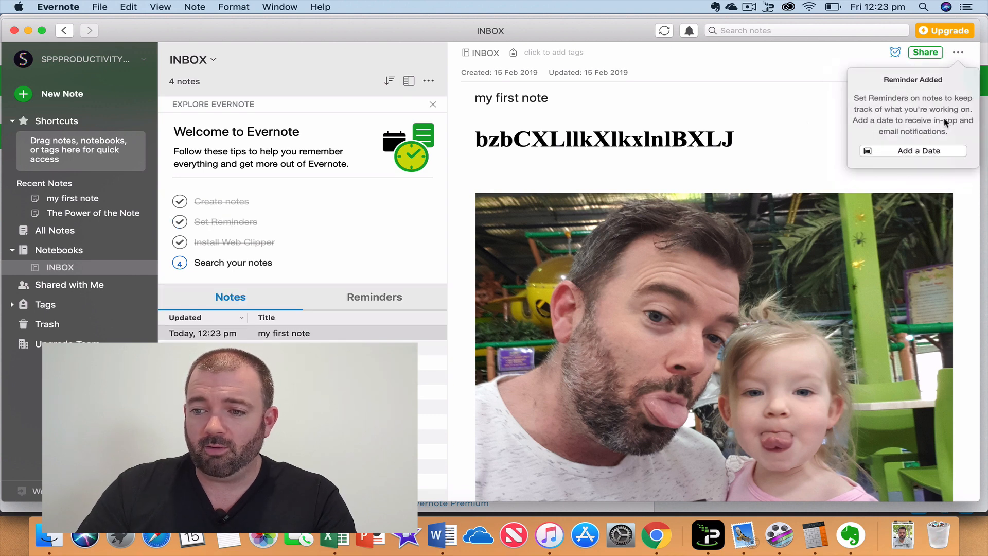
pyautogui.click(914, 154)
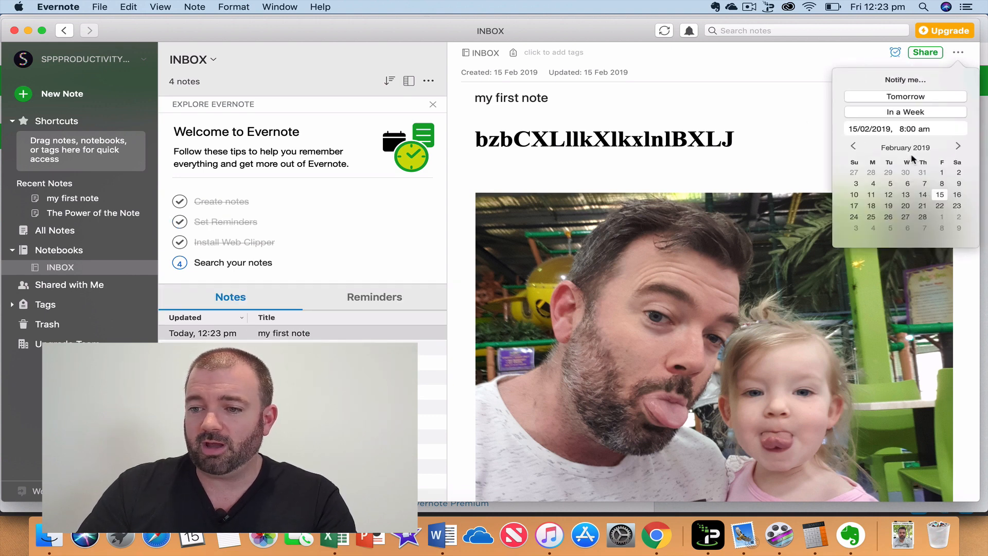
pyautogui.click(872, 206)
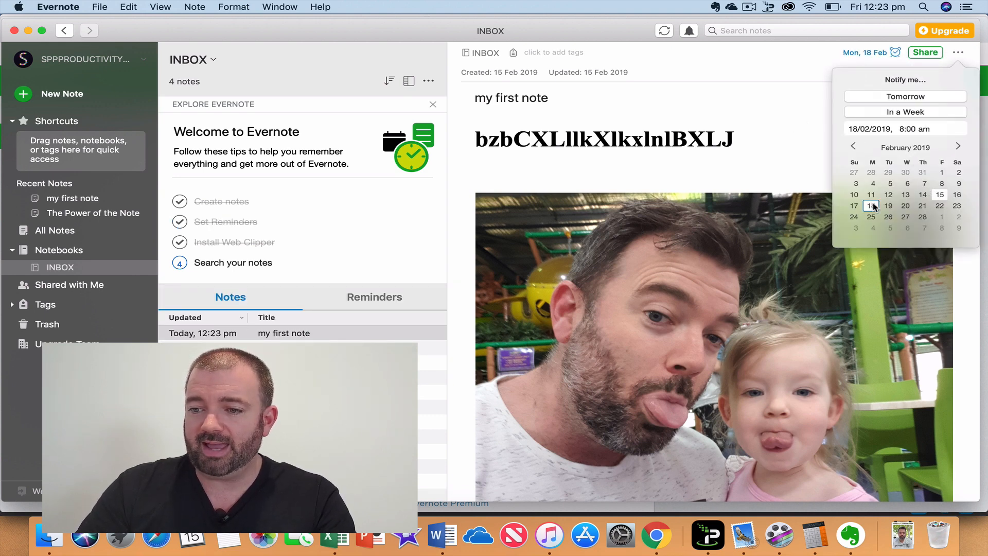
pyautogui.click(775, 141)
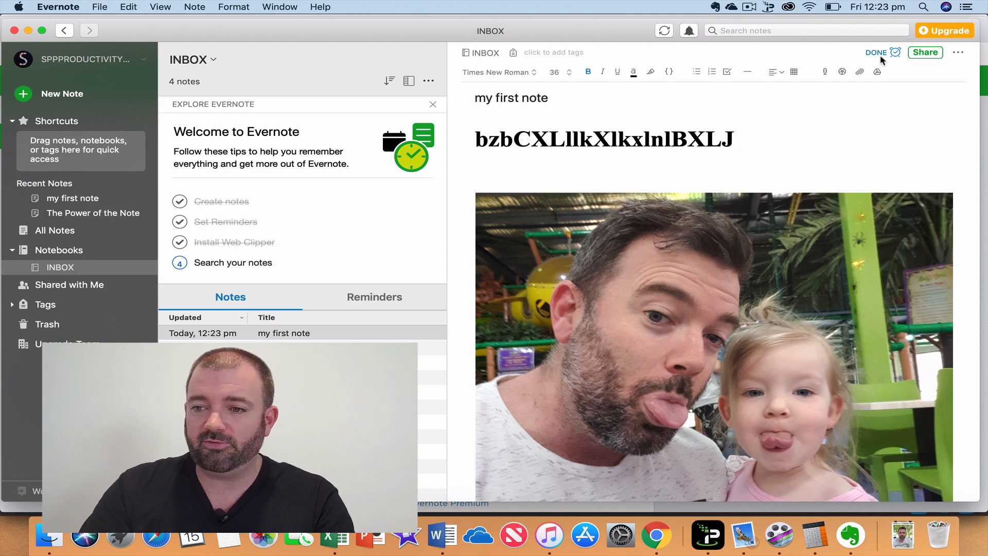
# Start sharing the note and cancel the email verification prompt.
pyautogui.click(926, 54)
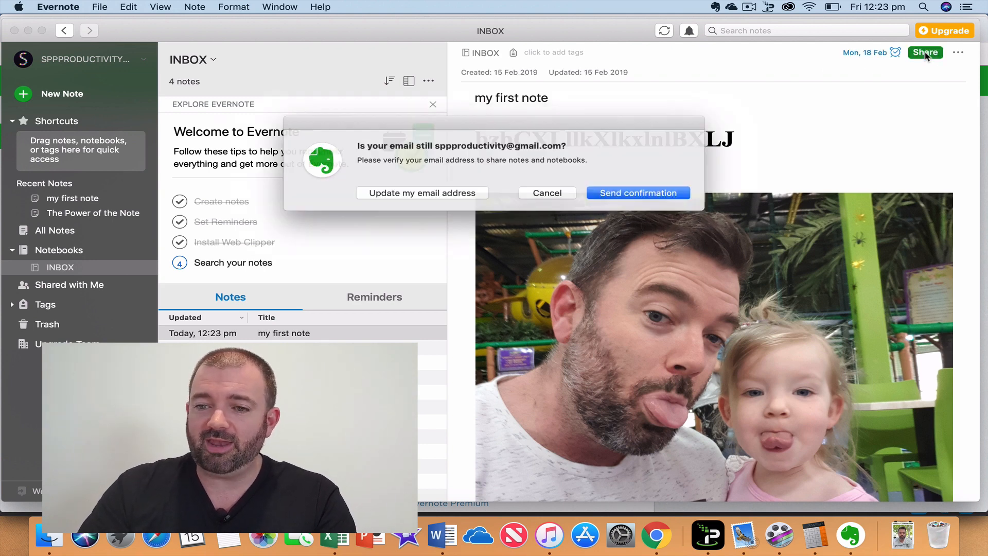
pyautogui.click(548, 194)
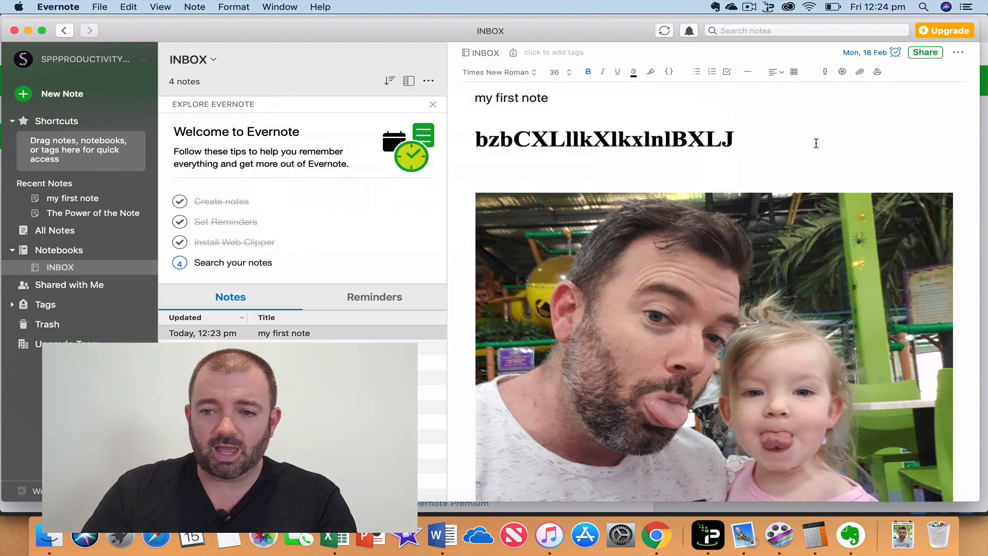
pyautogui.scroll(-20, 816, 143)
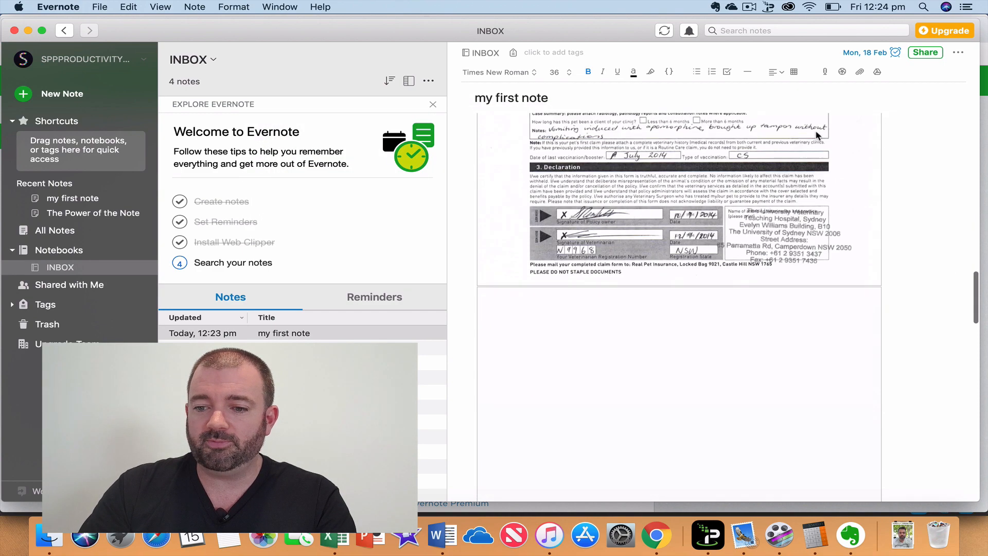
# Add a checklist below the invoice with SKCNKSC, SDIANDIASNDX, ALKDNIANDIAJNX and LZCMXLAMX.
pyautogui.click(602, 464)
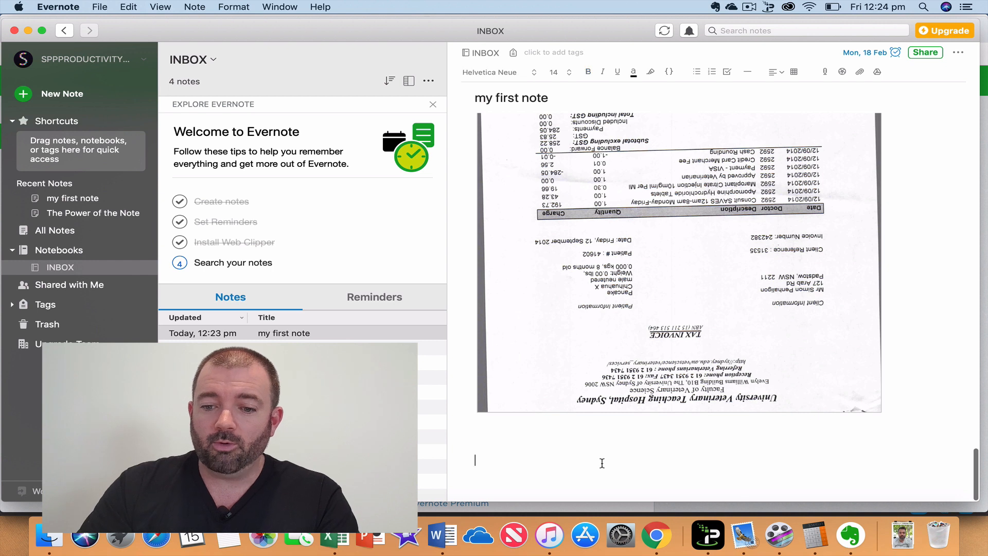
pyautogui.click(729, 72)
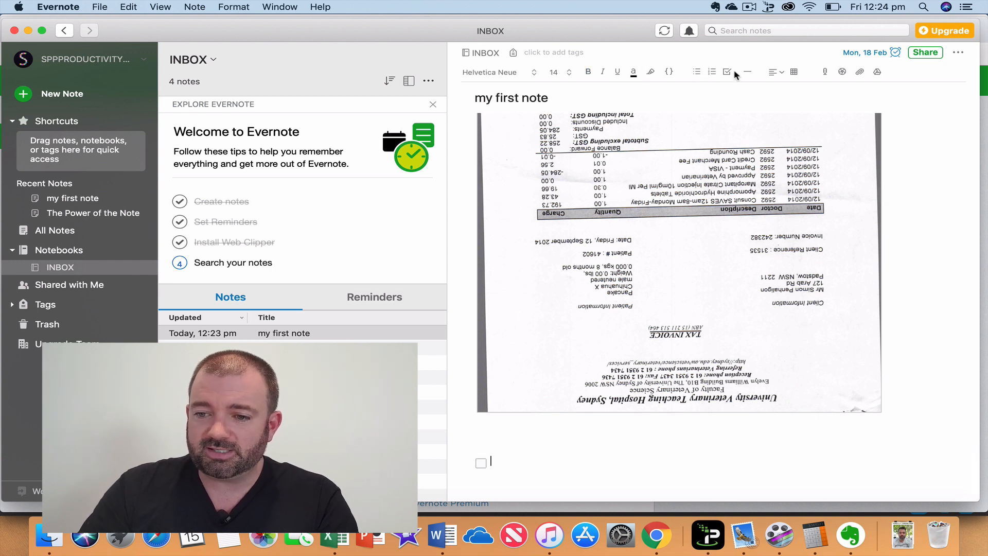
pyautogui.click(728, 72)
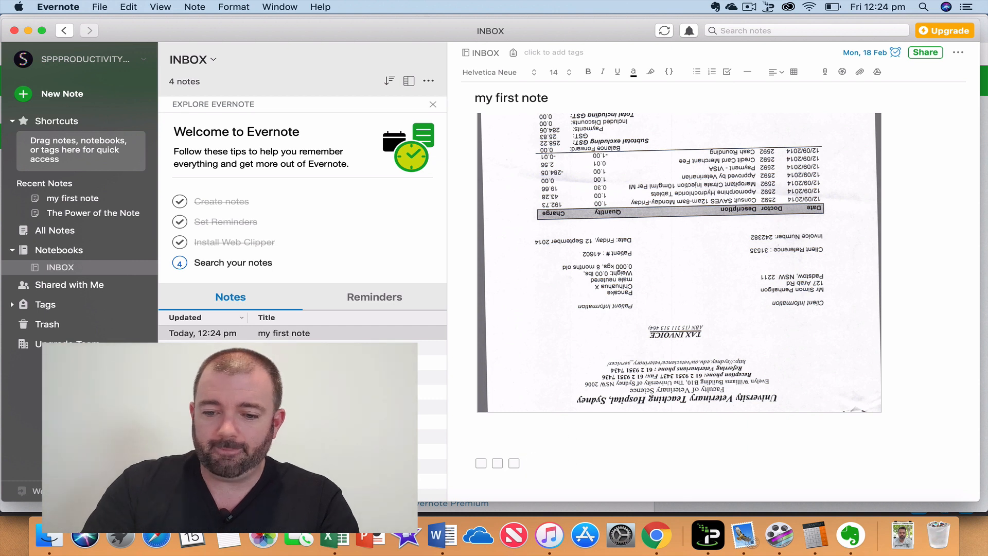
pyautogui.press('BackSpace')
pyautogui.press('BackSpace')
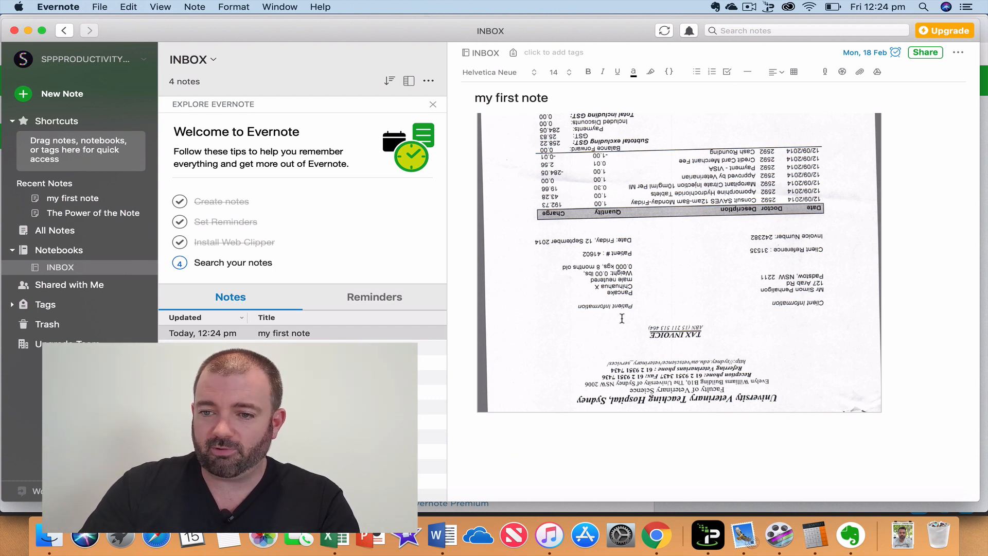
pyautogui.click(728, 73)
pyautogui.write('SKCN')
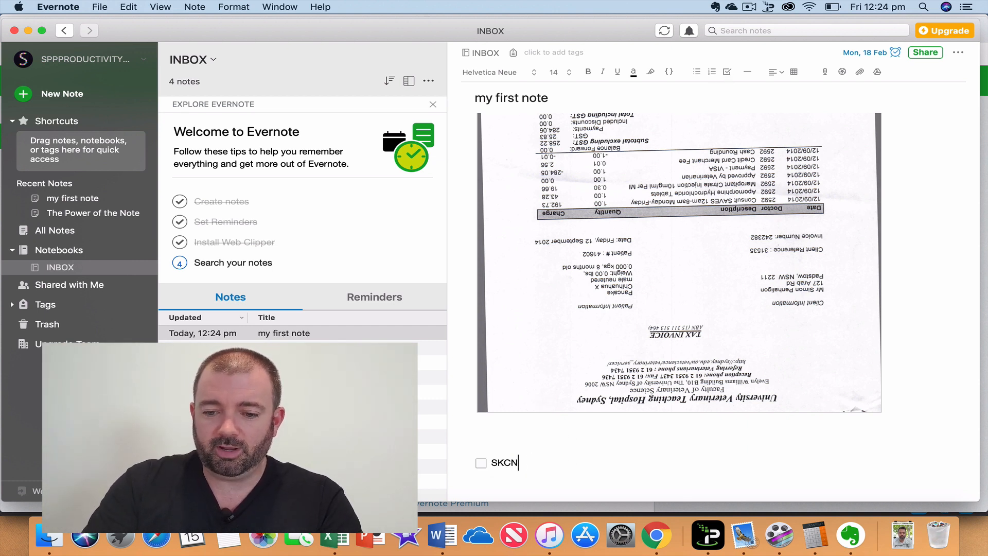
pyautogui.write('KSC SDIANDIASNDX ')
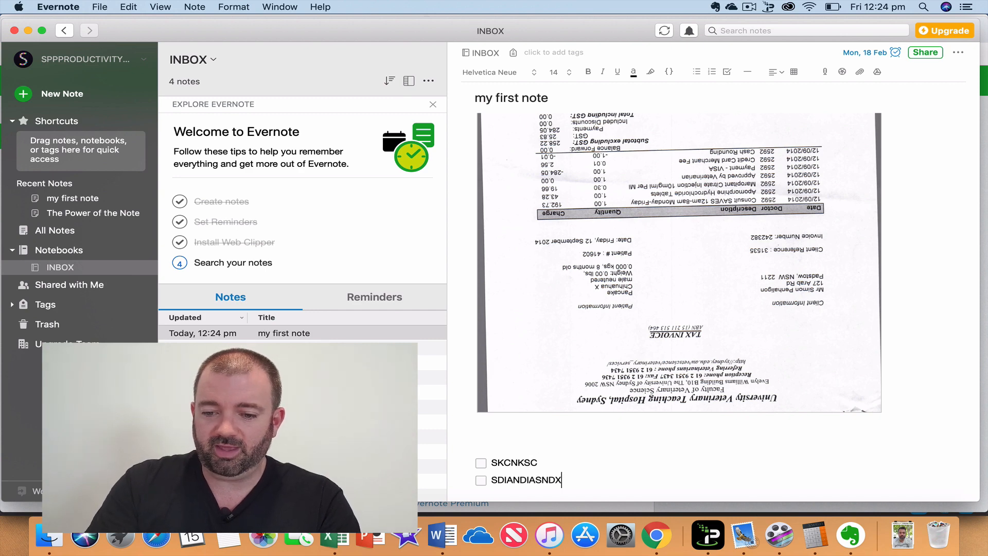
pyautogui.write('ALKDNIANDIAJNX')
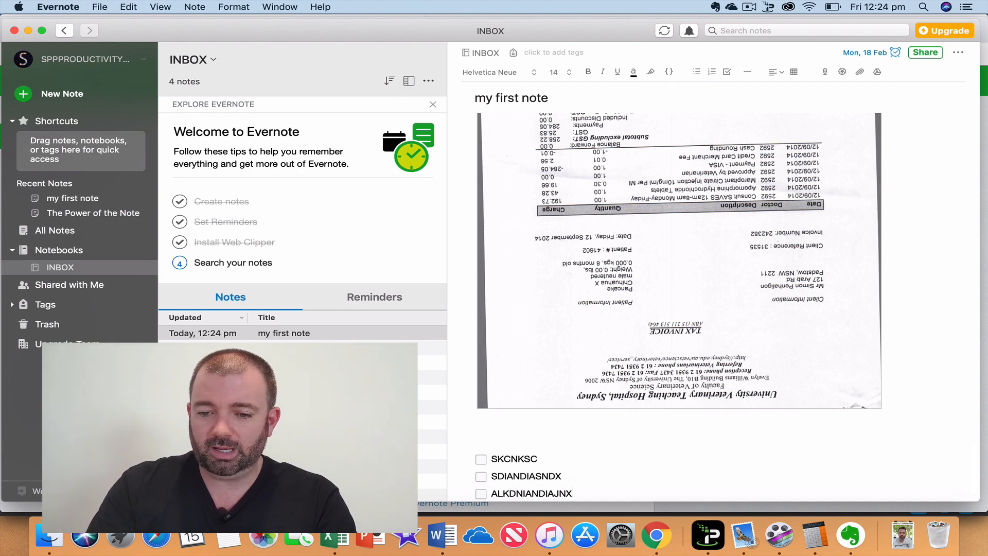
pyautogui.press('Return')
pyautogui.write('LZCMXLAMX')
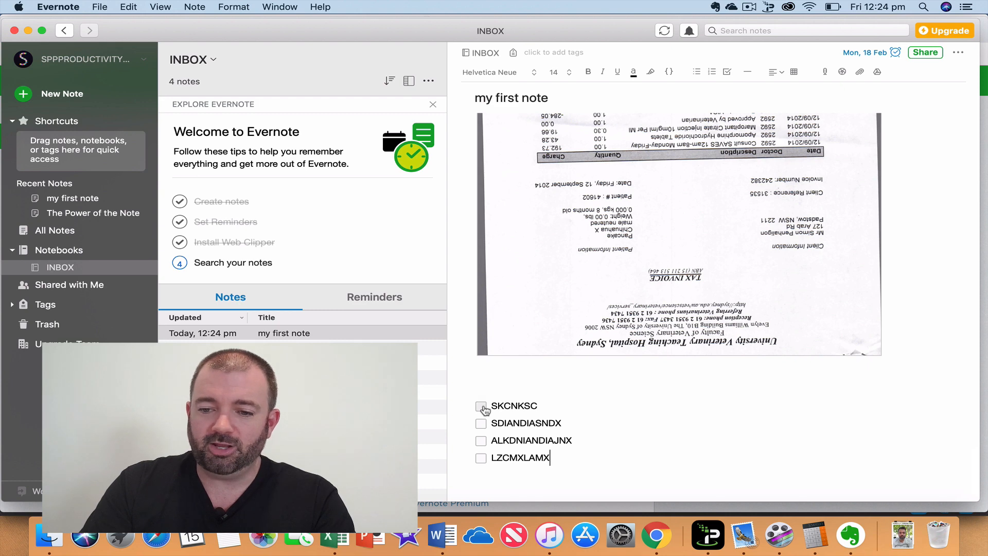
# Tick off the second checklist item.
pyautogui.click(482, 424)
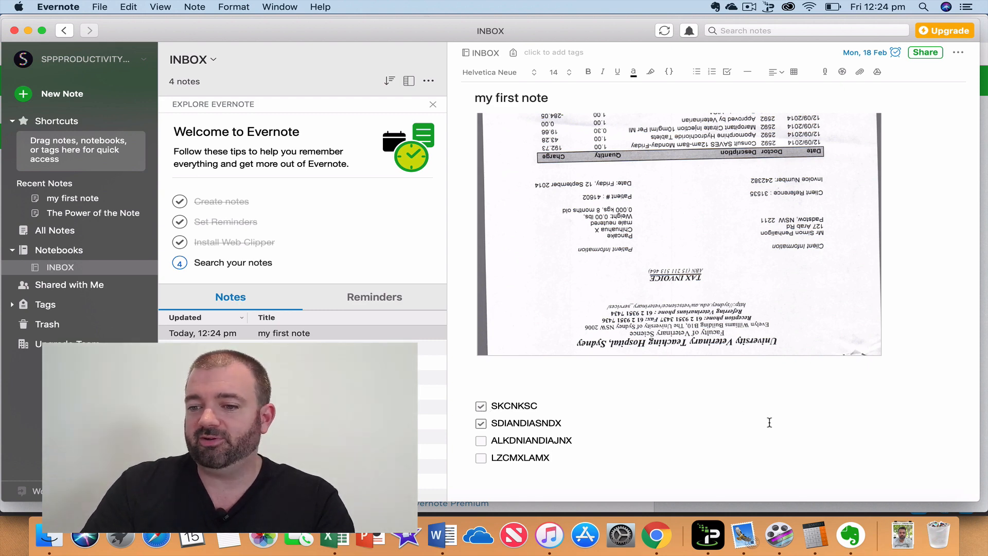
pyautogui.scroll(1, 770, 422)
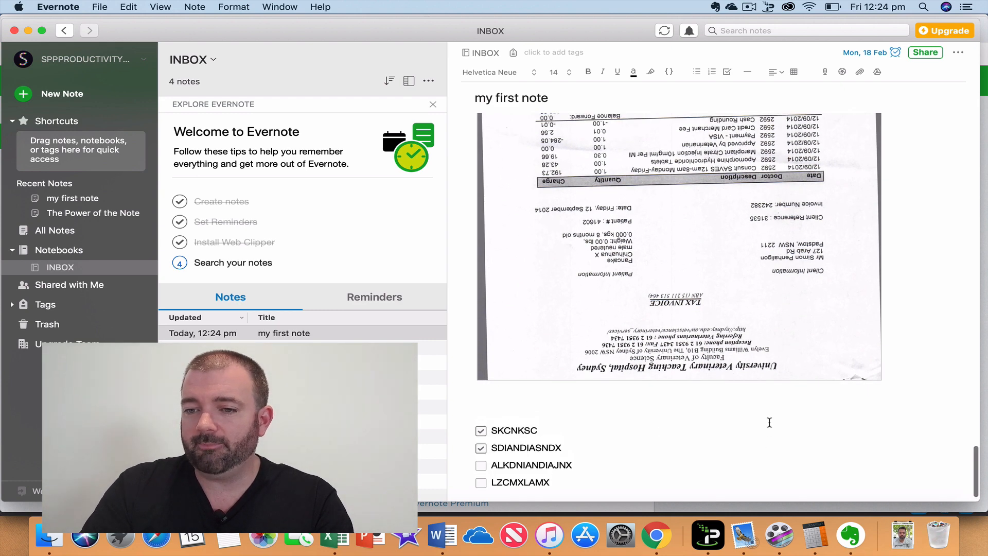
pyautogui.scroll(2, 770, 422)
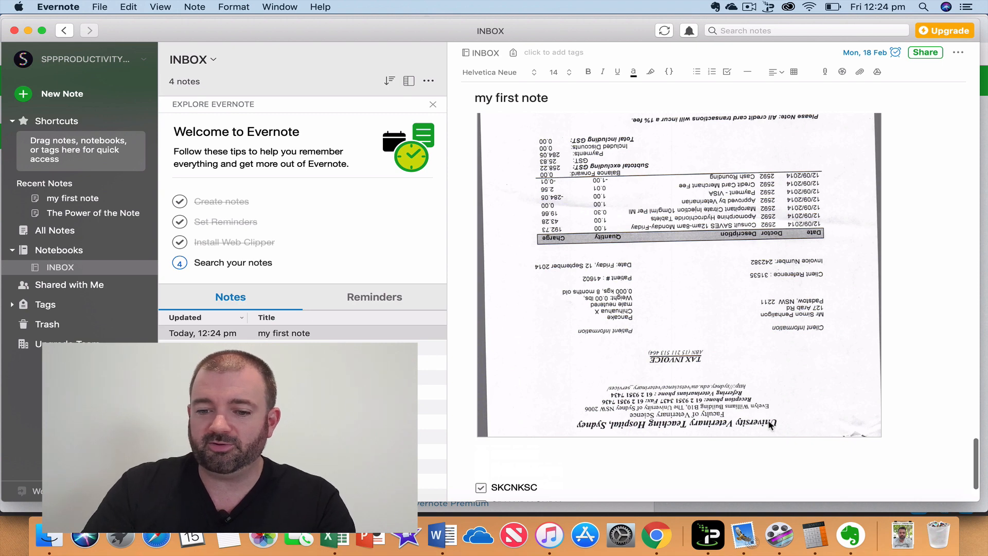
pyautogui.scroll(-3, 771, 425)
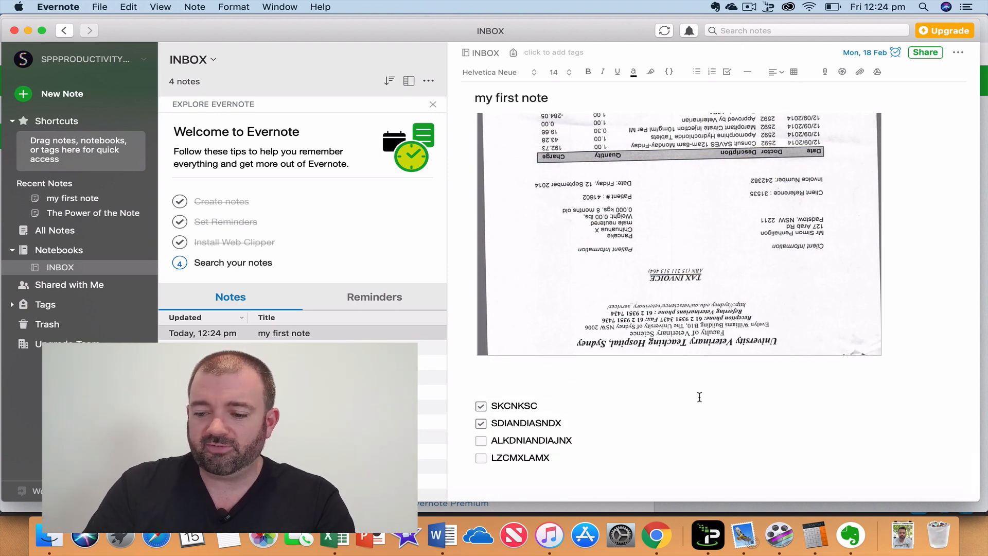
# Insert a table below the checklist and enlarge it to 3 columns and 5 rows.
pyautogui.click(795, 72)
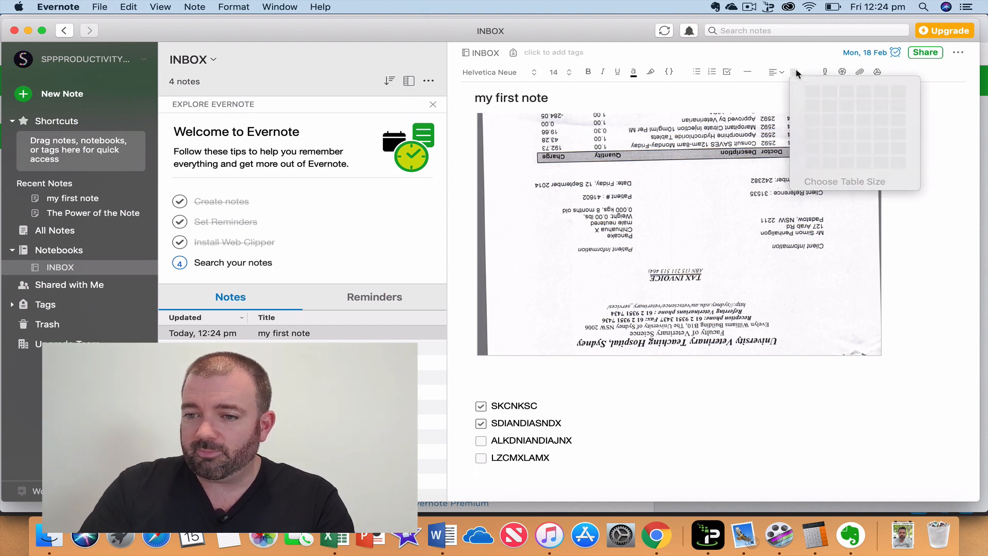
pyautogui.click(880, 139)
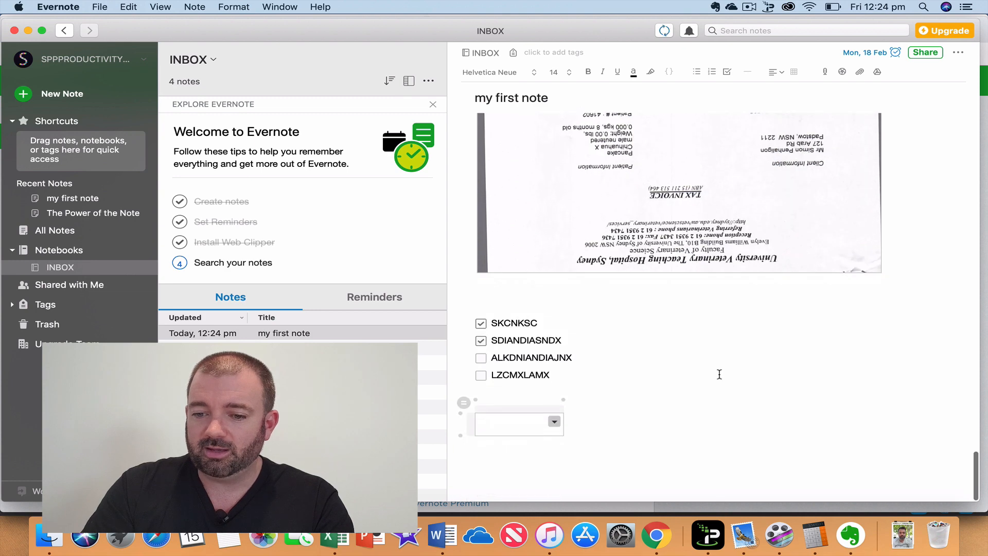
pyautogui.click(563, 405)
pyautogui.click(563, 404)
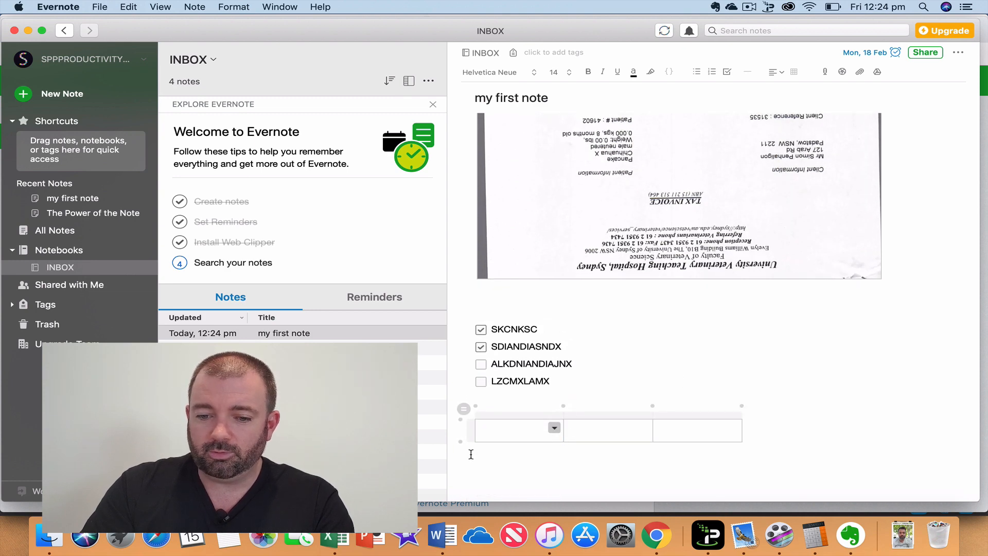
pyautogui.click(462, 441)
pyautogui.click(461, 441)
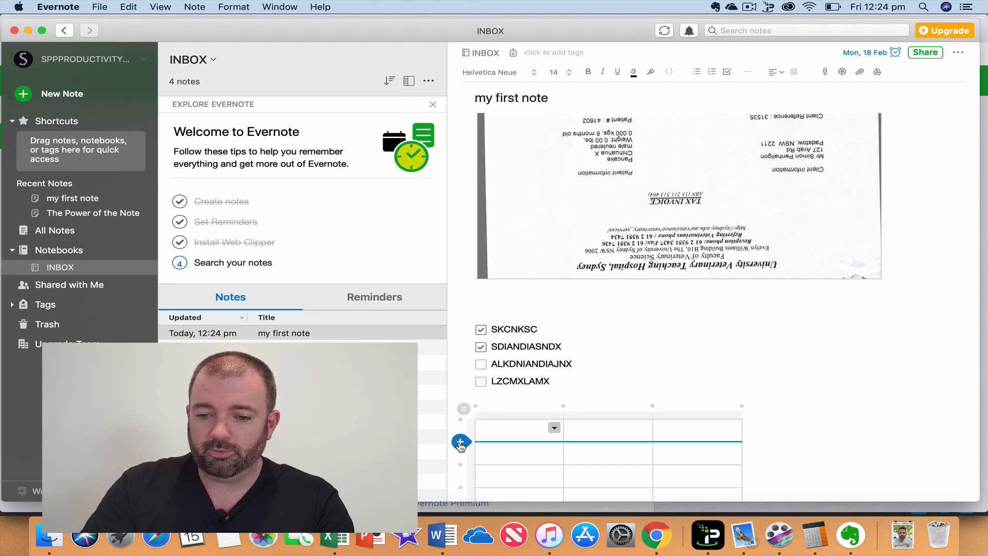
# Shade the first header cell purple and the second header cell teal.
pyautogui.click(554, 430)
pyautogui.click(649, 379)
pyautogui.scroll(-4, 769, 429)
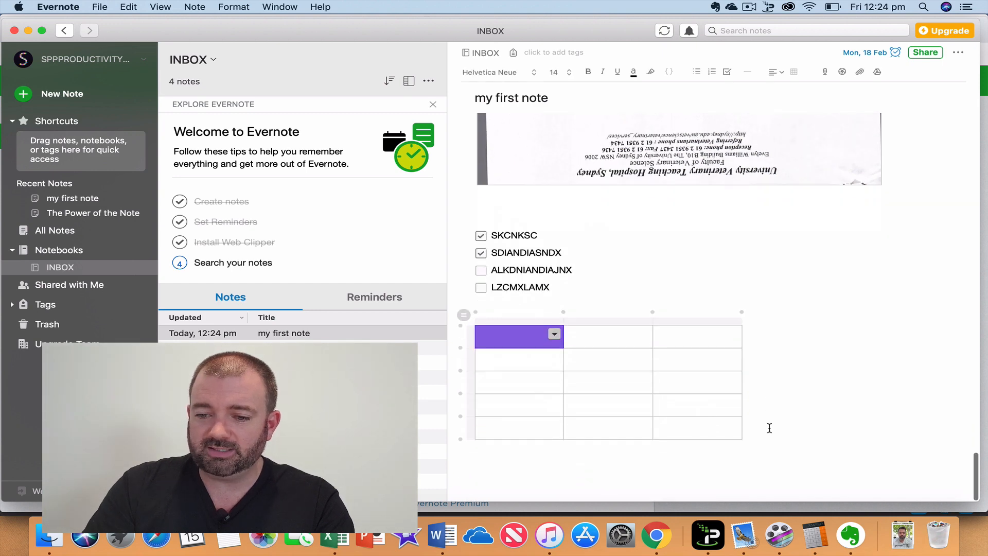
pyautogui.click(636, 360)
pyautogui.click(643, 338)
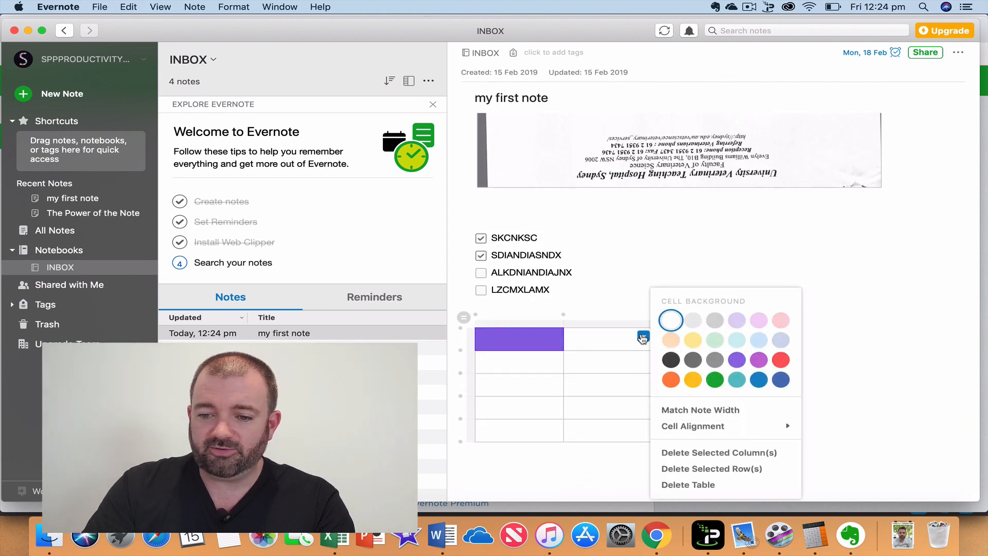
pyautogui.click(742, 381)
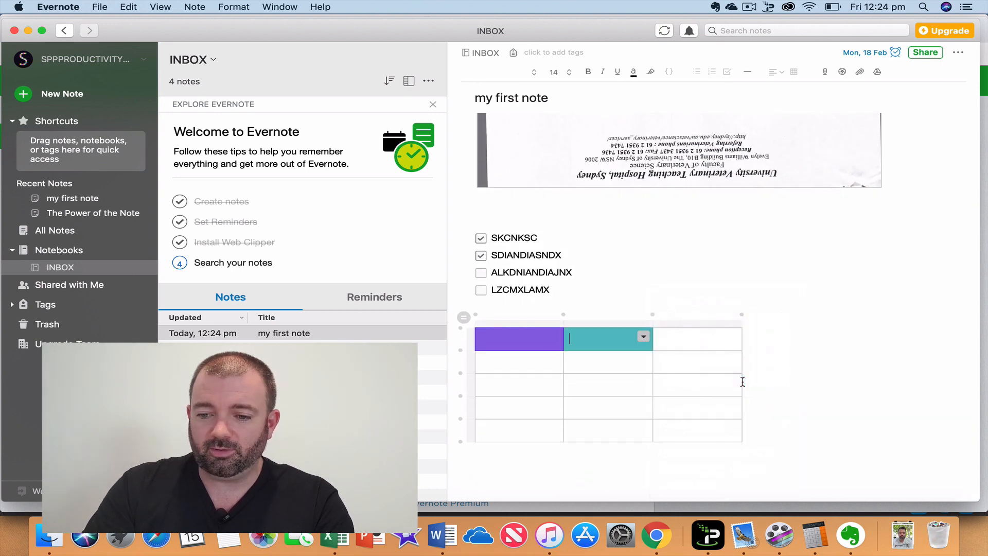
# Enter DDED in the first cell of row two.
pyautogui.click(470, 385)
pyautogui.click(520, 364)
pyautogui.write('DDED')
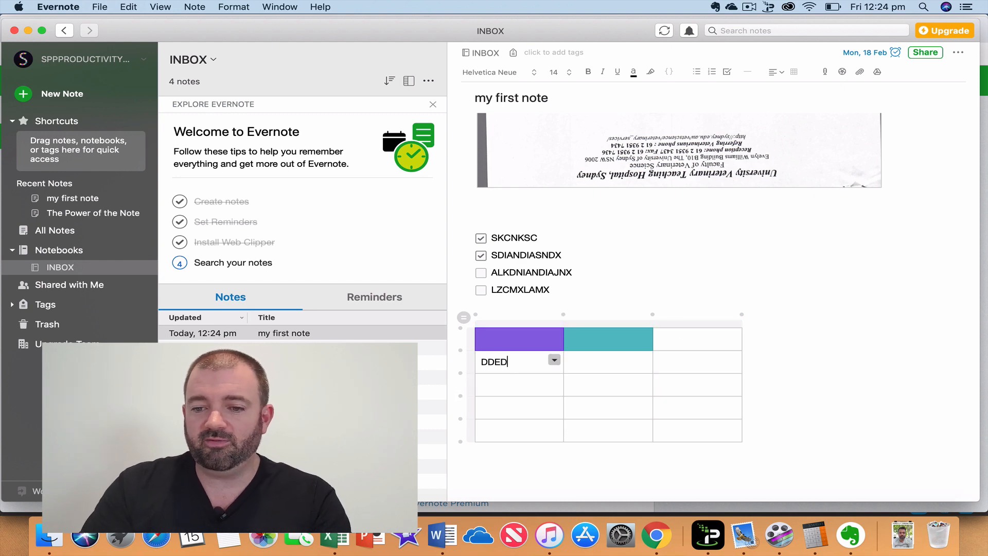
pyautogui.click(931, 292)
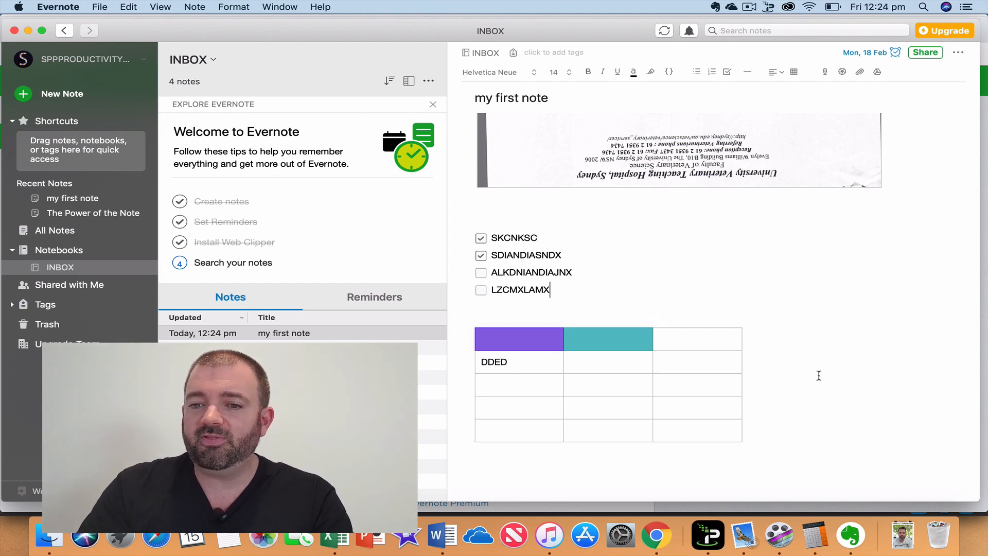
pyautogui.scroll(15, 804, 400)
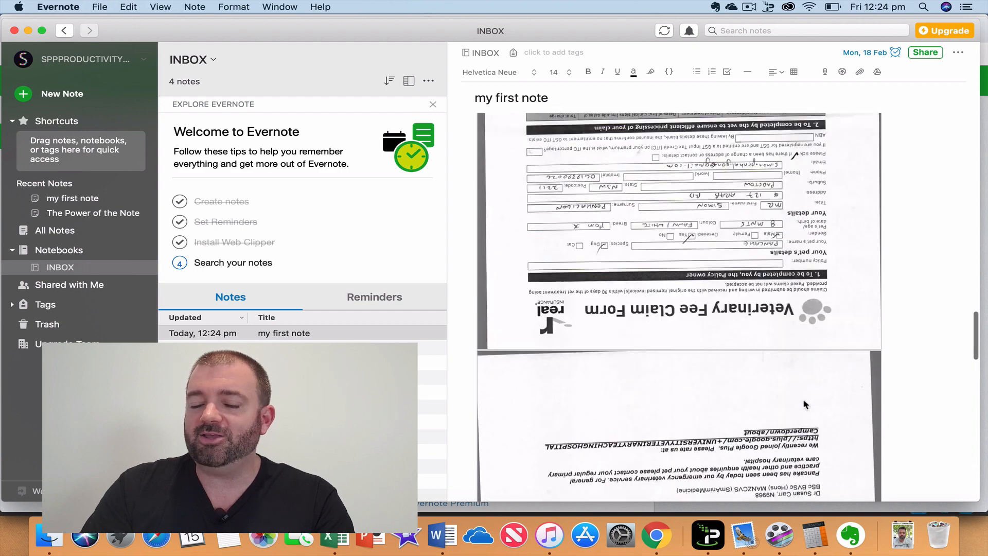
pyautogui.scroll(-15, 806, 404)
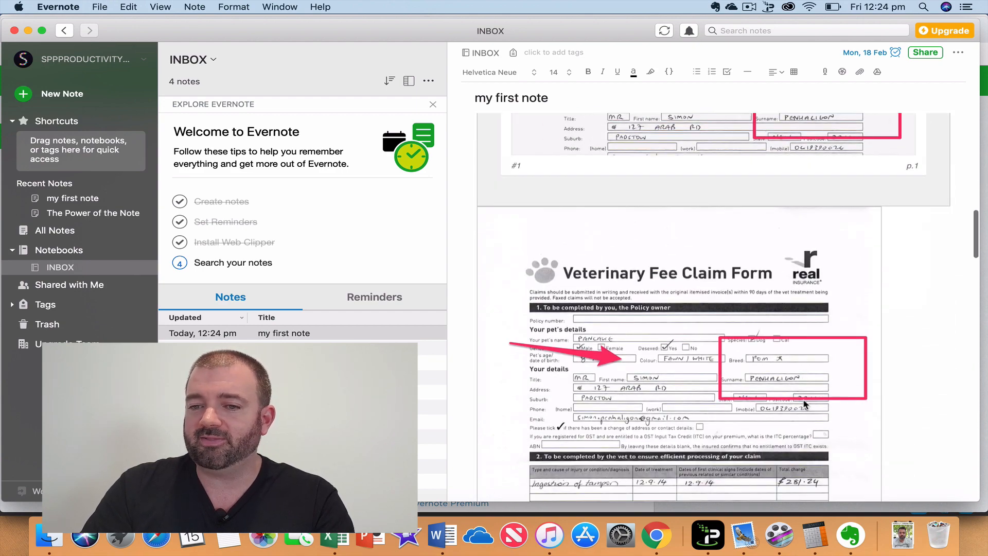
pyautogui.scroll(-3, 805, 404)
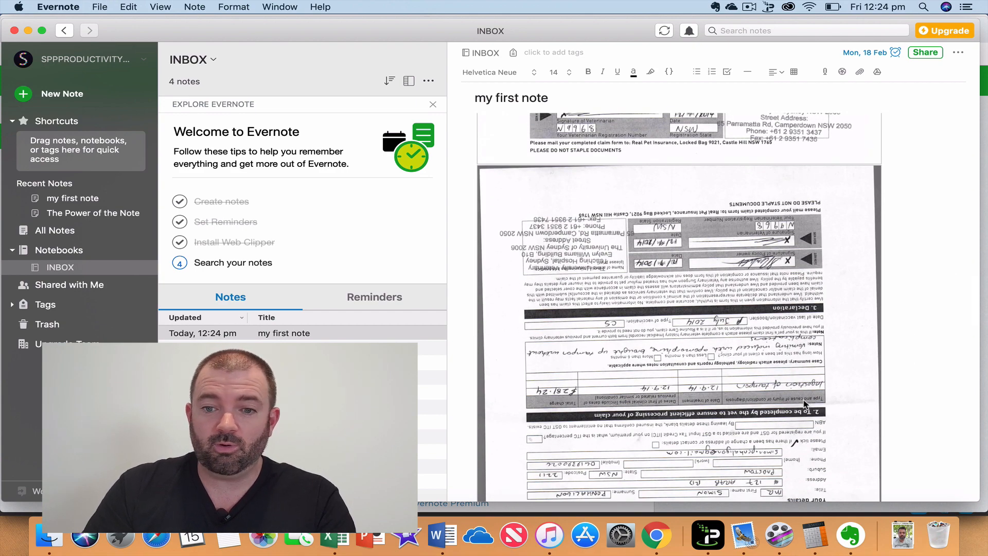
pyautogui.scroll(-20, 805, 404)
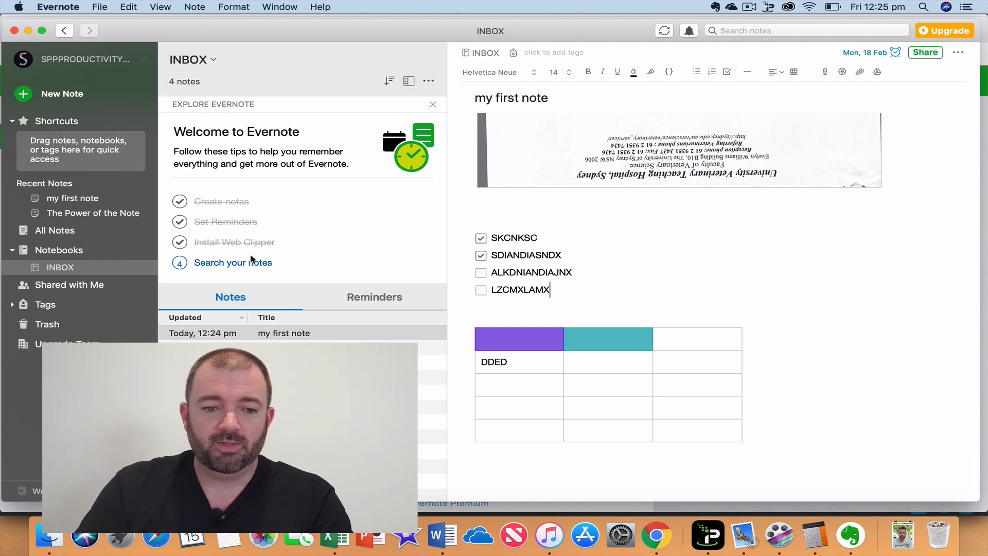
pyautogui.click(58, 267)
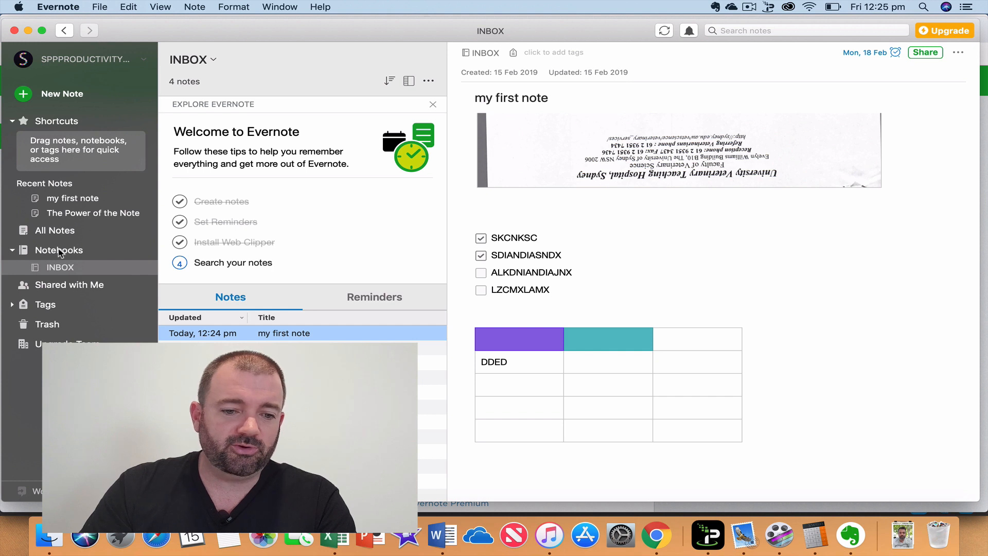
# Browse the notebook overview, collapsing and re-expanding the list and viewing INBOX.
pyautogui.click(59, 252)
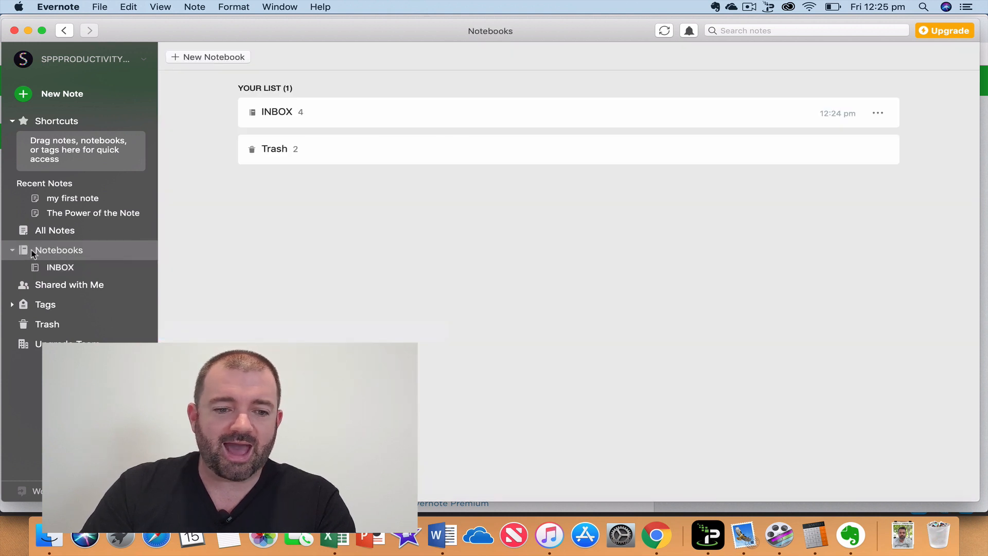
pyautogui.click(13, 251)
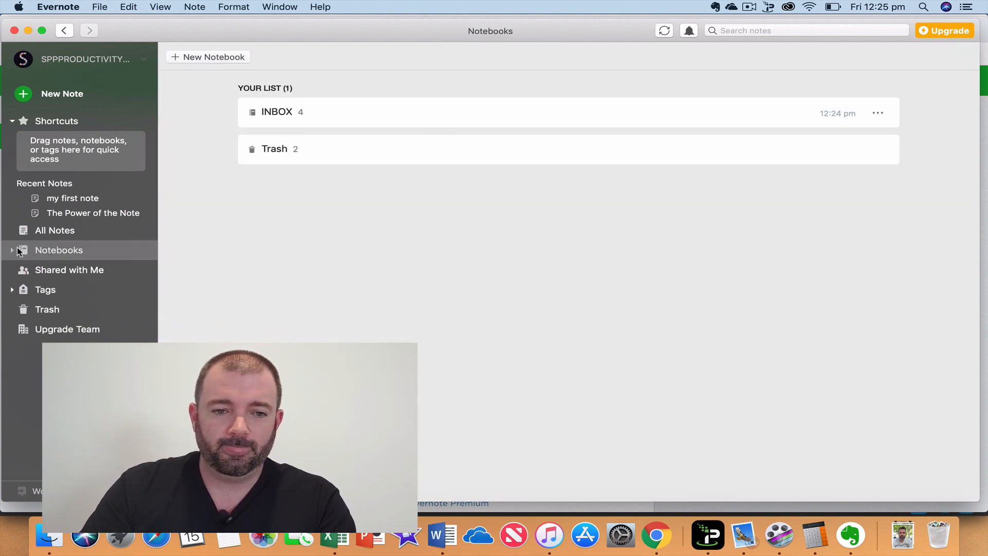
pyautogui.click(12, 250)
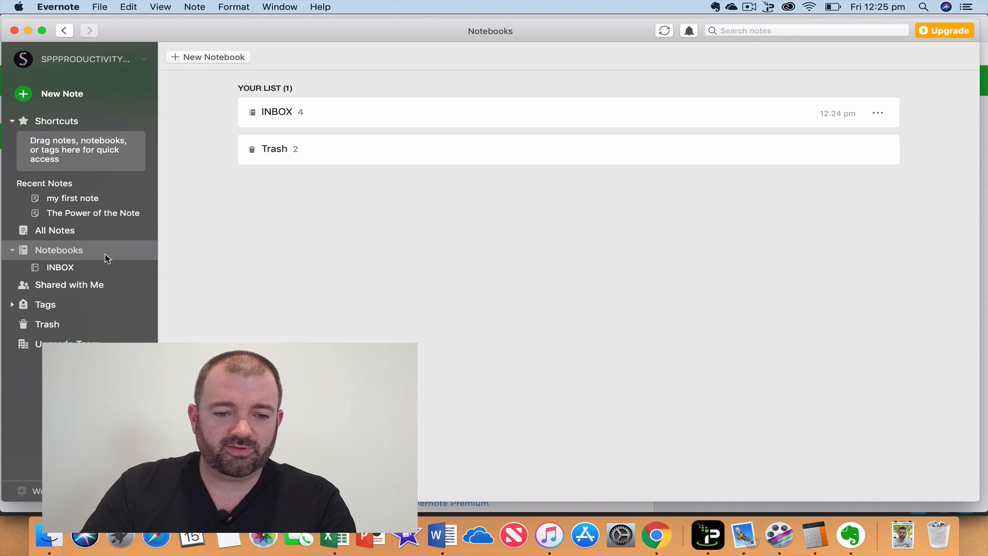
pyautogui.click(89, 269)
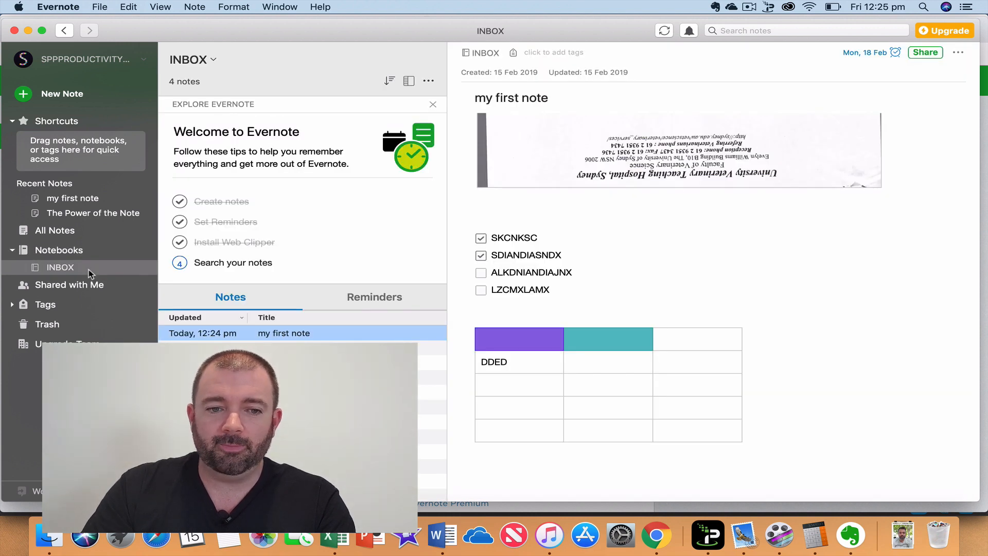
pyautogui.click(38, 251)
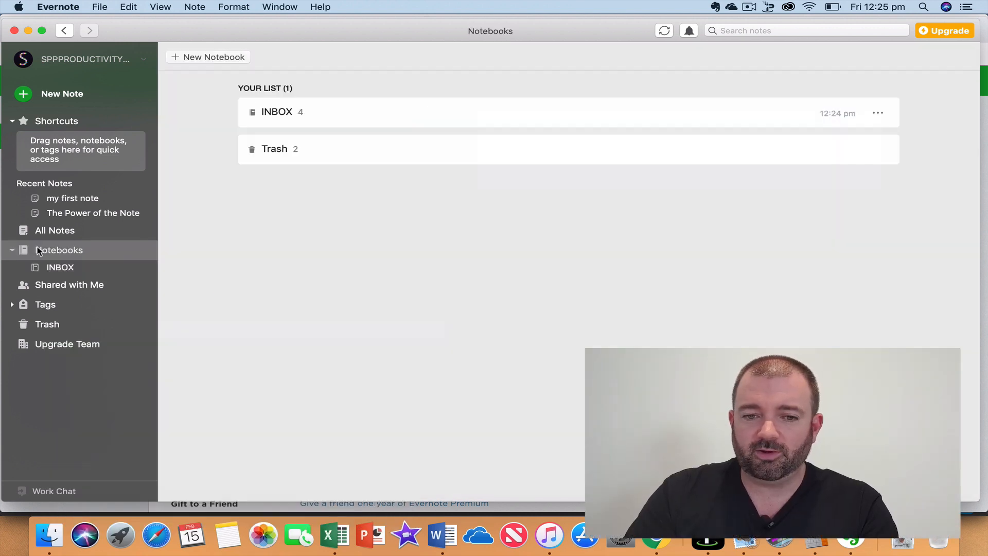
# Create private notebooks RECIEPTS, THINGS TO DO and WORK THINGS.
pyautogui.click(186, 60)
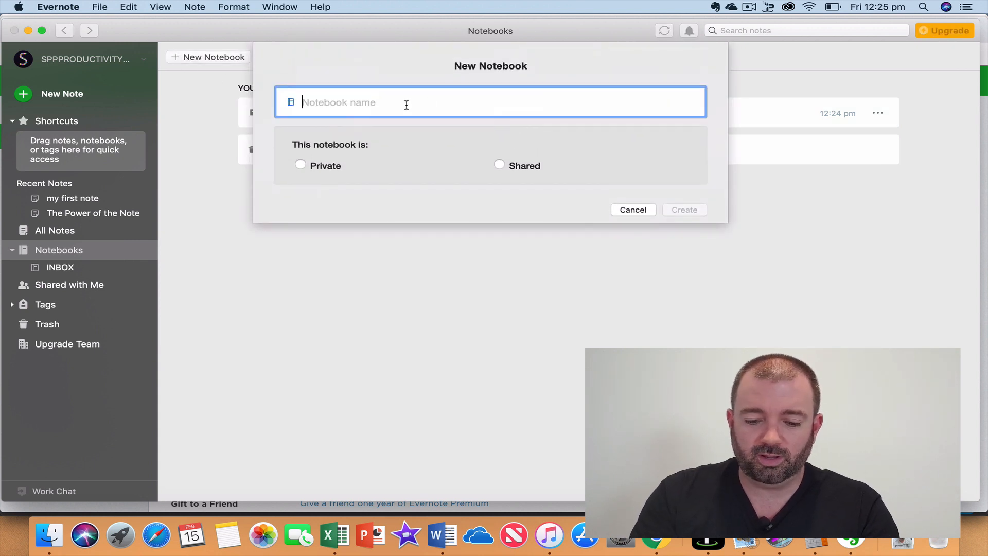
pyautogui.write('RECIE')
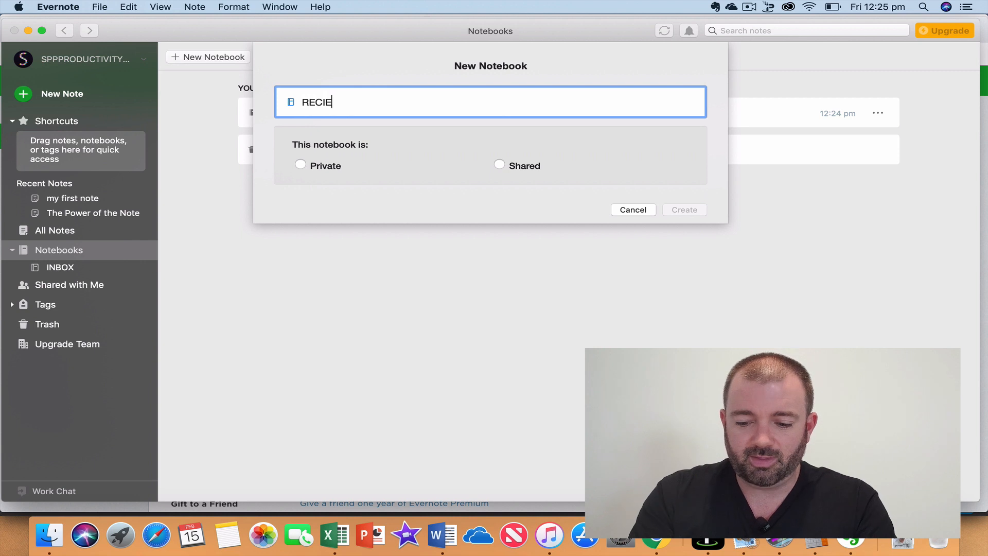
pyautogui.write('PTS')
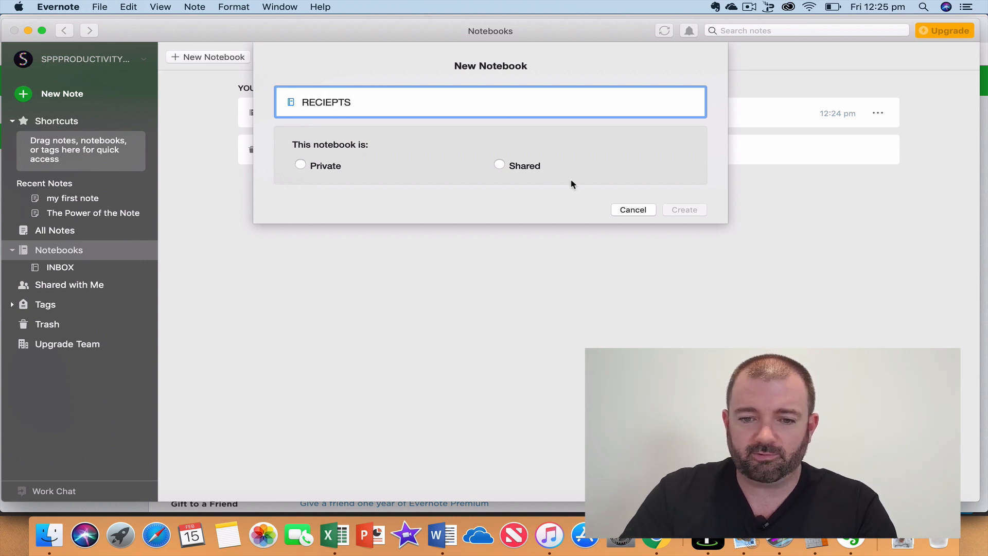
pyautogui.click(300, 165)
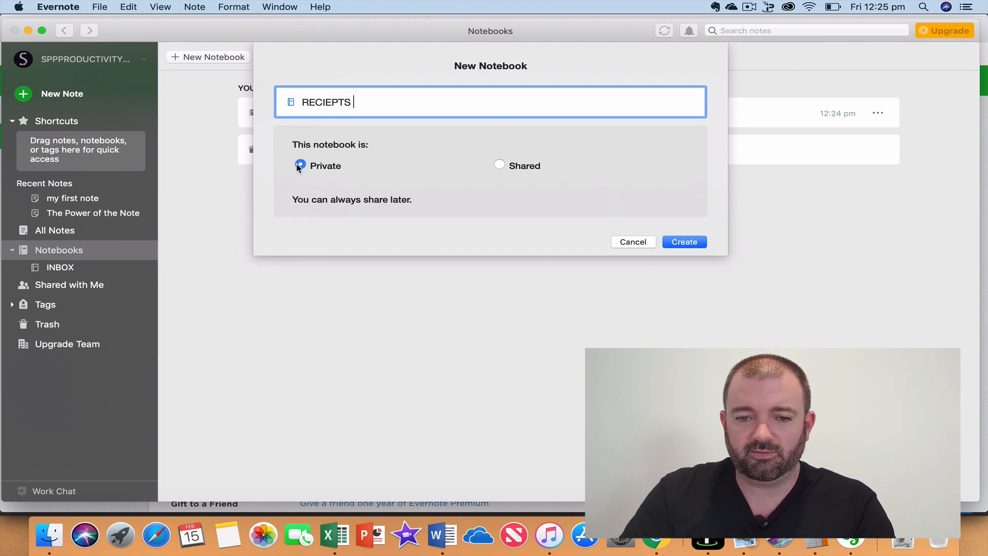
pyautogui.click(669, 242)
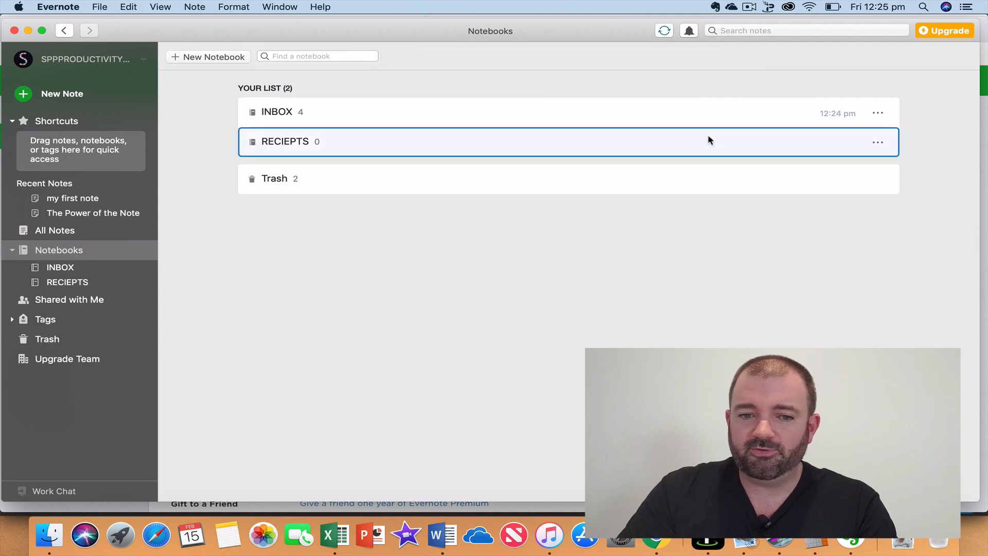
pyautogui.click(181, 57)
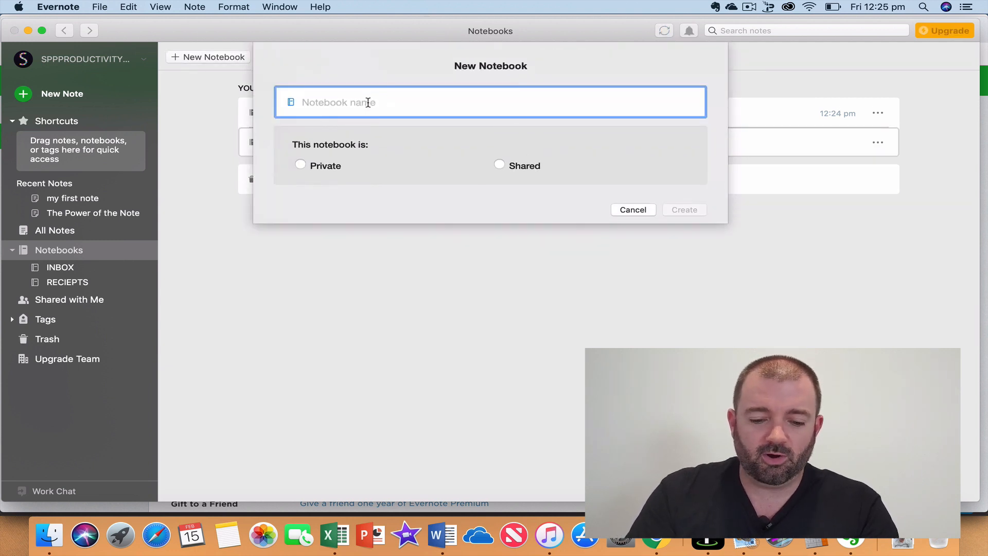
pyautogui.write('THINGS')
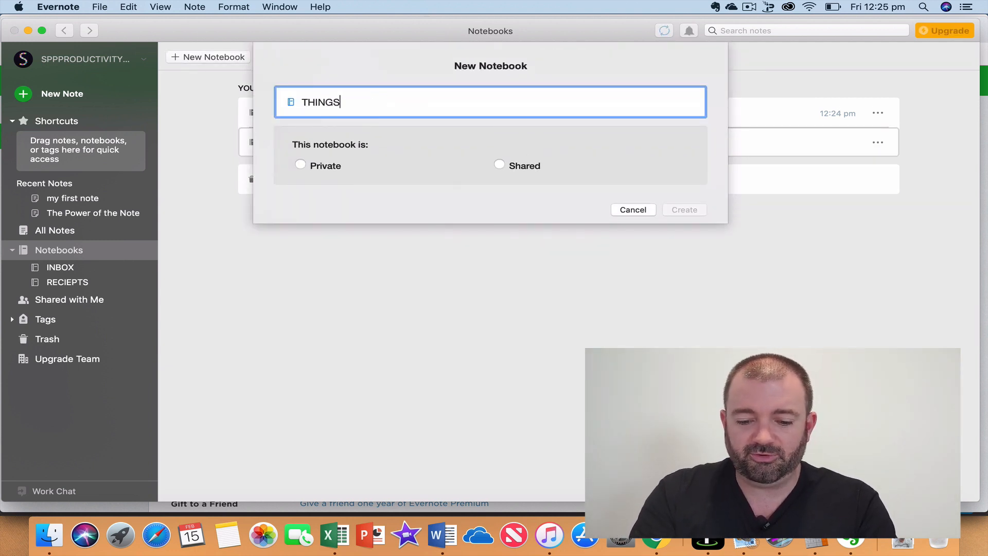
pyautogui.write(' TO DO')
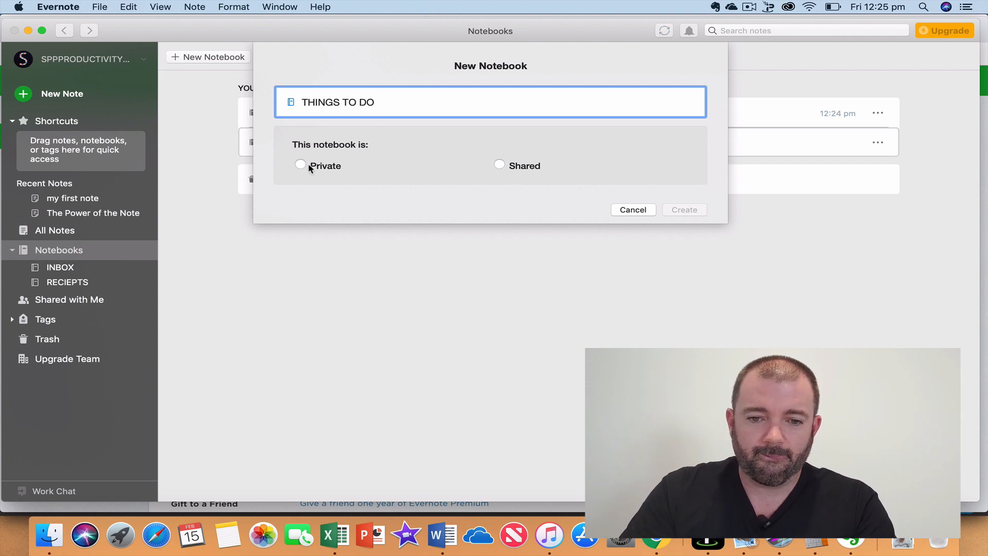
pyautogui.click(301, 164)
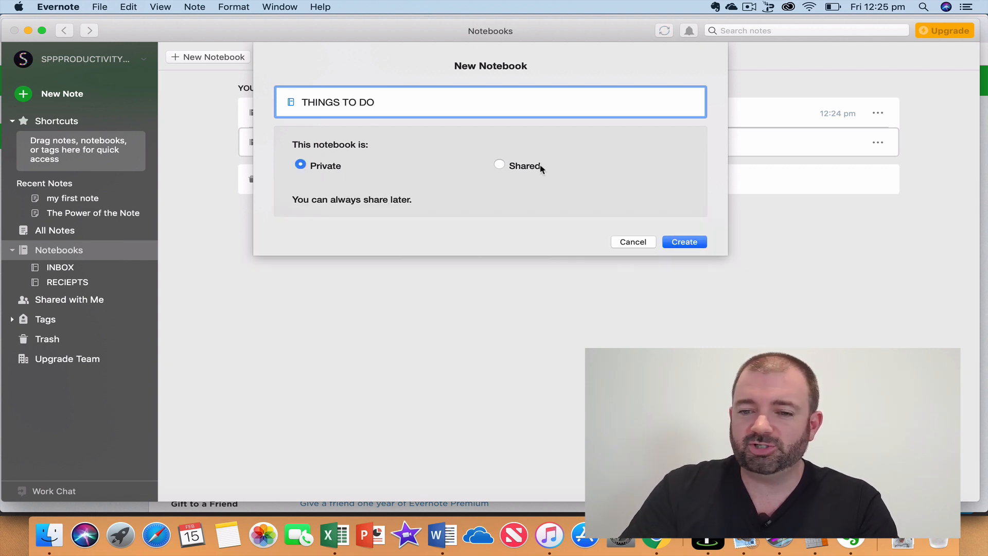
pyautogui.click(686, 246)
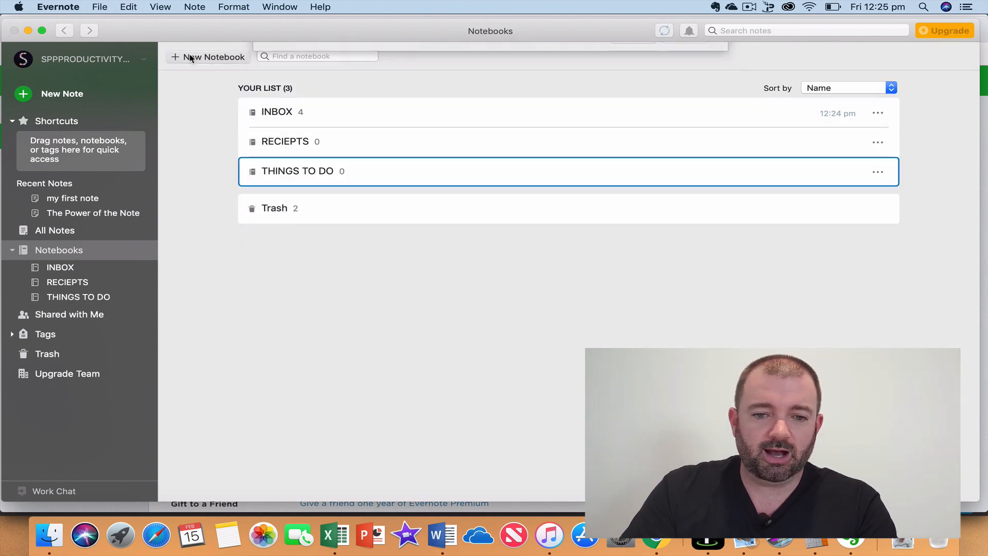
pyautogui.write('WOR')
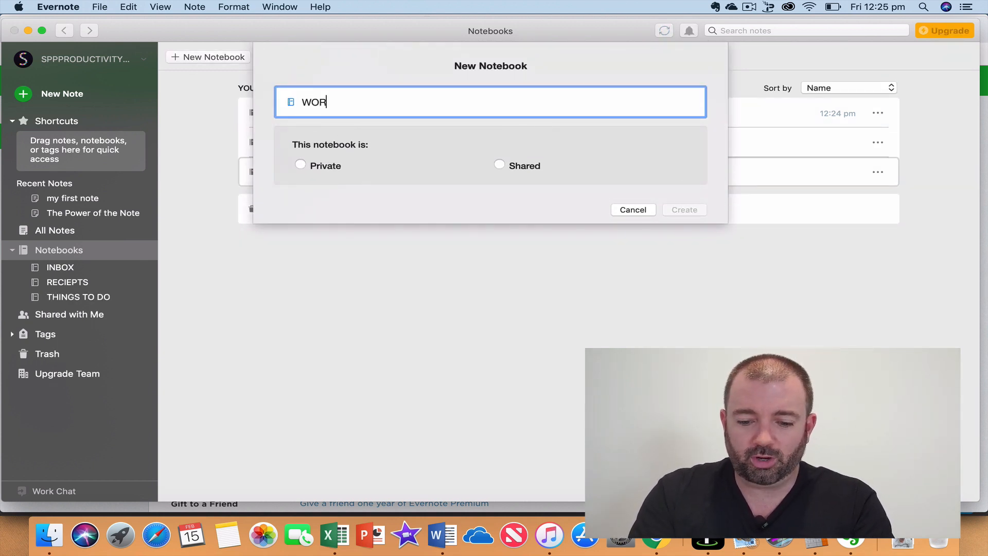
pyautogui.write('K THINGS')
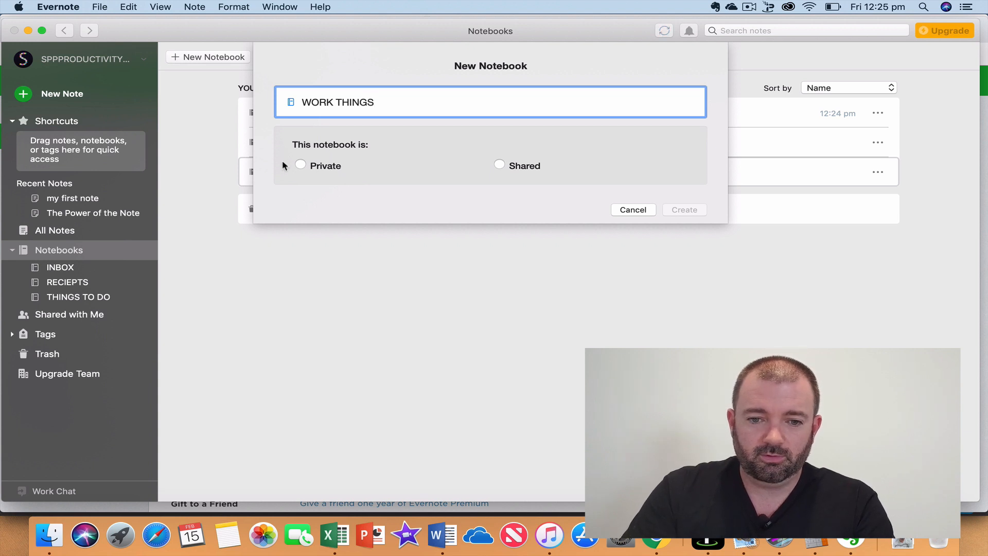
pyautogui.click(300, 164)
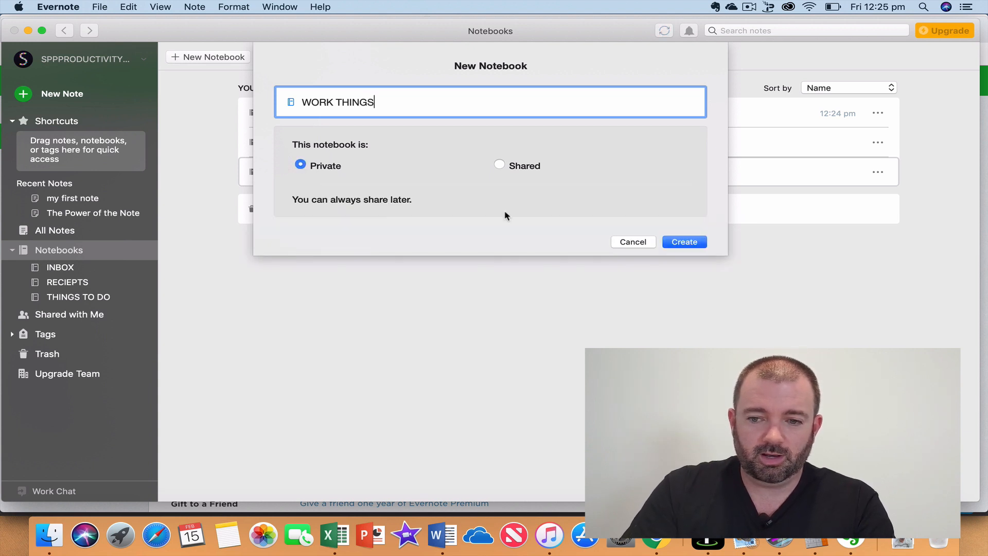
pyautogui.click(677, 244)
# Create private notebooks WORK REFERENCE and RECEPIES.
pyautogui.click(220, 61)
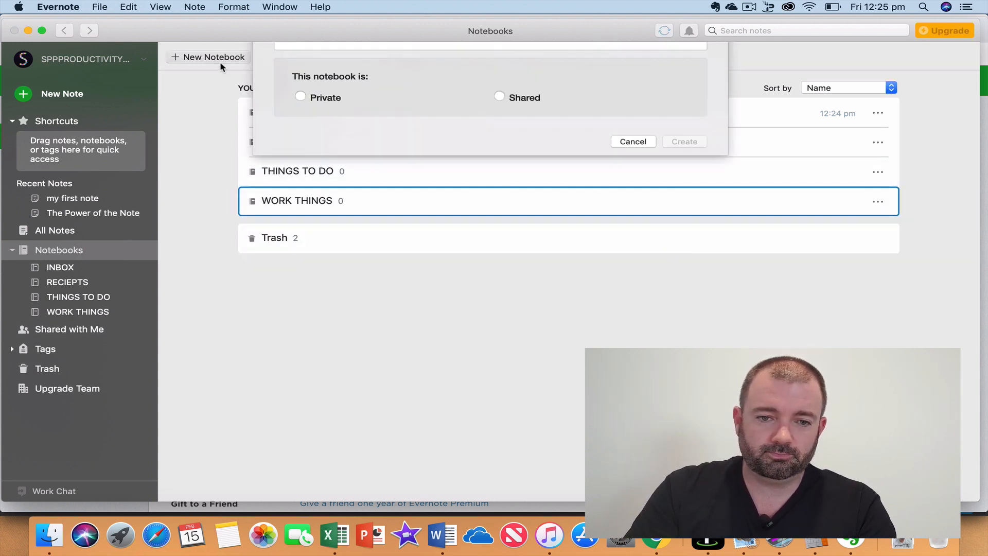
pyautogui.write('WORK')
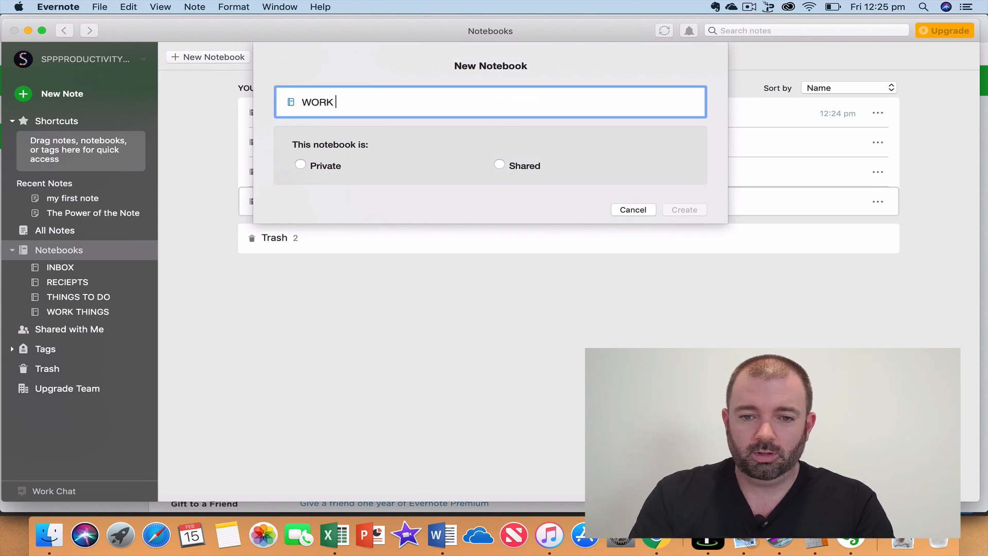
pyautogui.write(' REFERENCE')
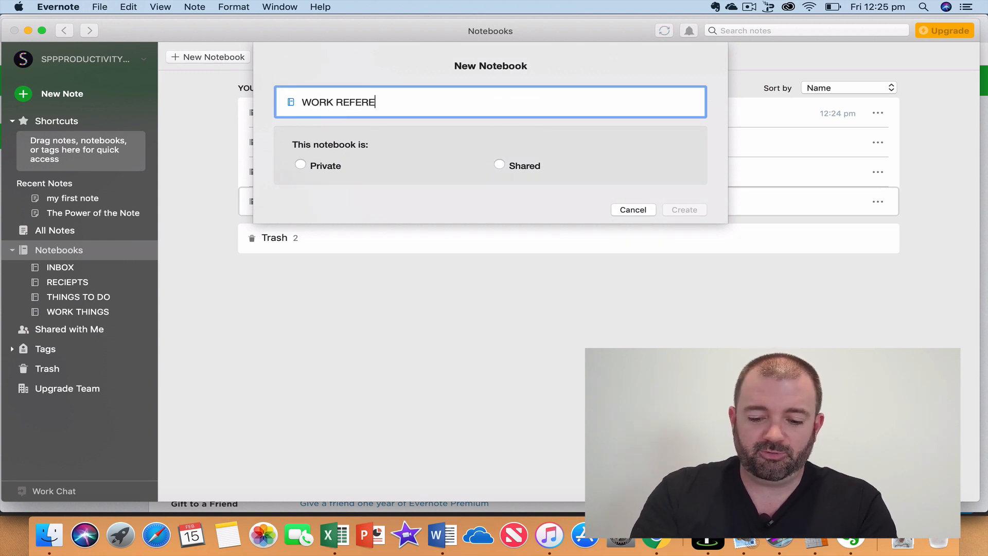
pyautogui.click(301, 165)
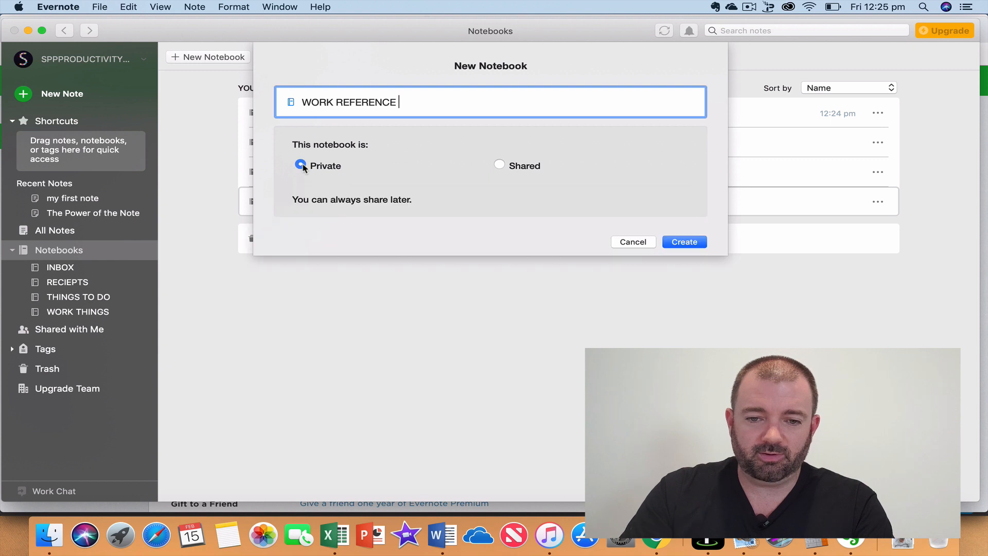
pyautogui.click(695, 241)
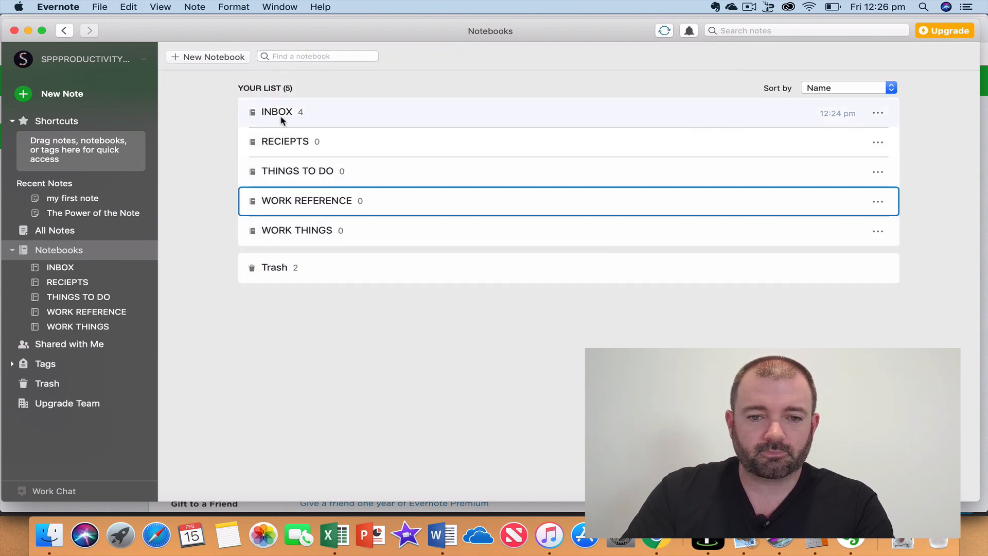
pyautogui.click(212, 61)
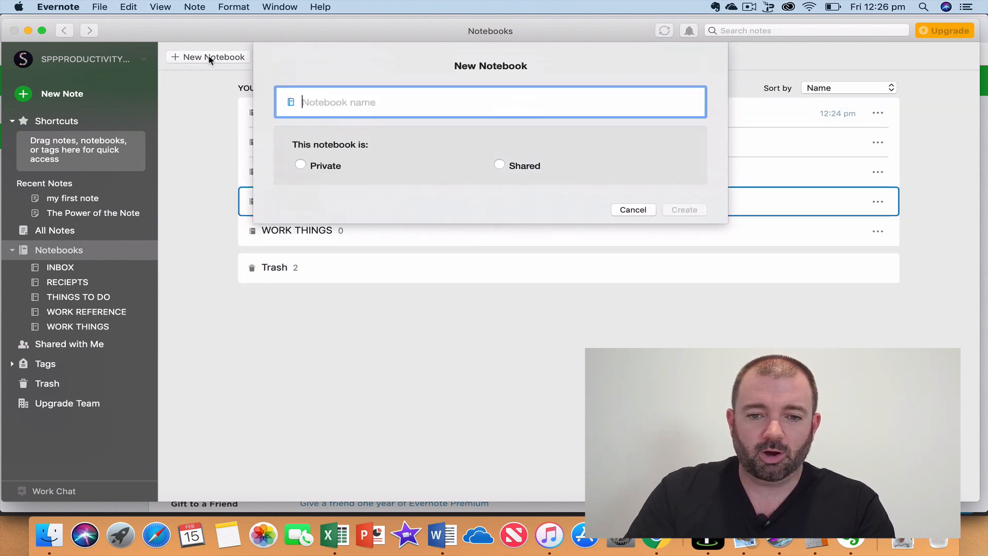
pyautogui.write('RECEPIES')
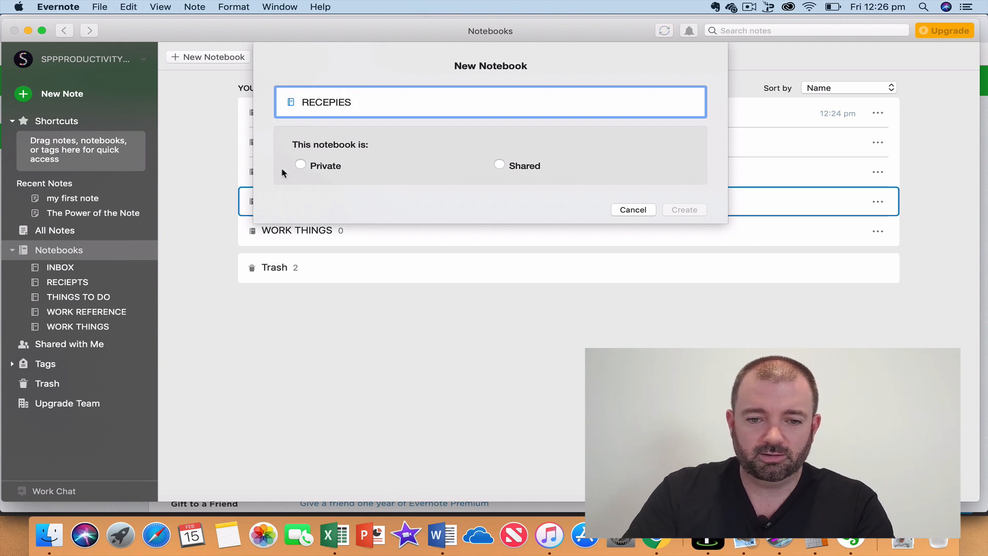
pyautogui.click(303, 166)
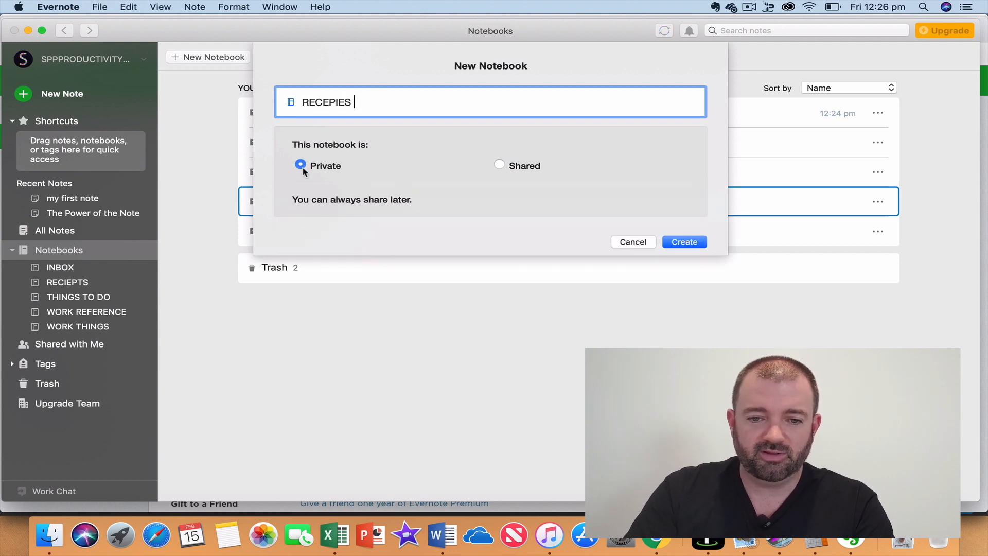
pyautogui.click(668, 239)
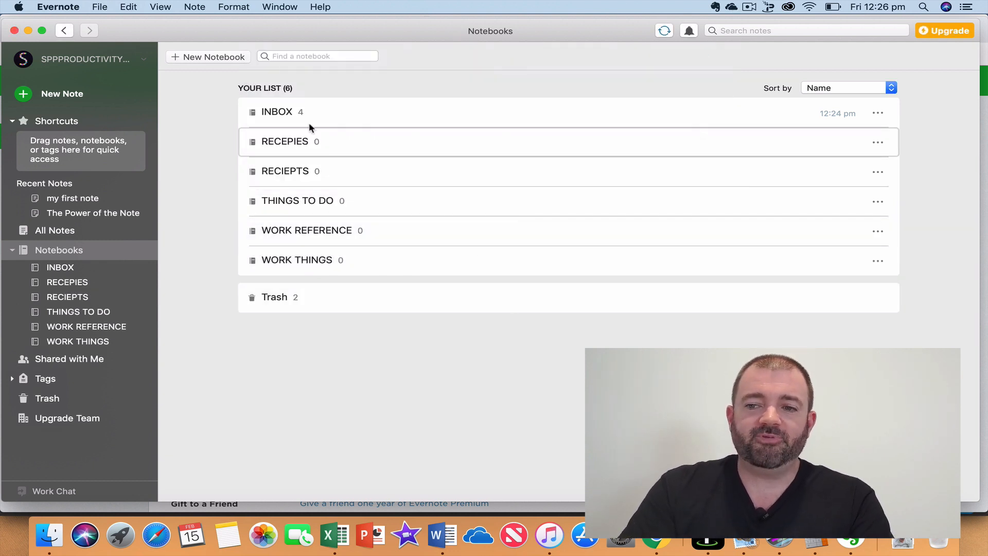
# Stack RECEPIES with RECIEPTS, then add THINGS TO DO to the new RECIEPTS Stack.
pyautogui.click(57, 267)
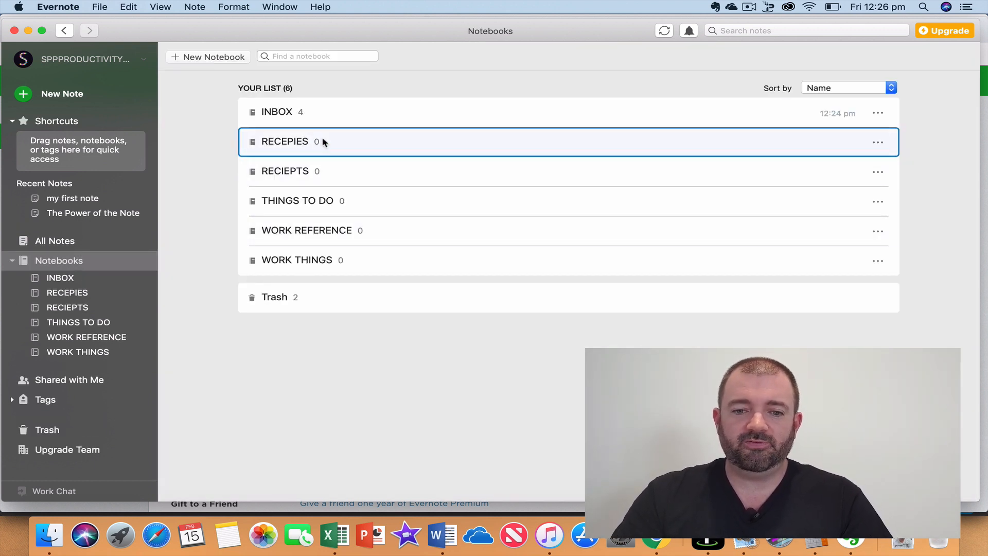
pyautogui.moveTo(270, 141); pyautogui.dragTo(294, 171)
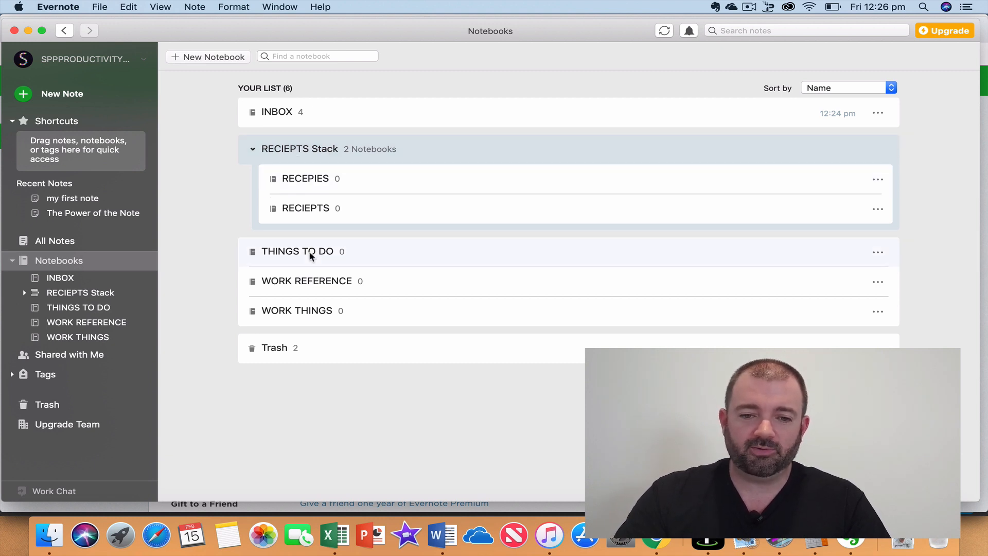
pyautogui.moveTo(310, 255); pyautogui.dragTo(330, 156)
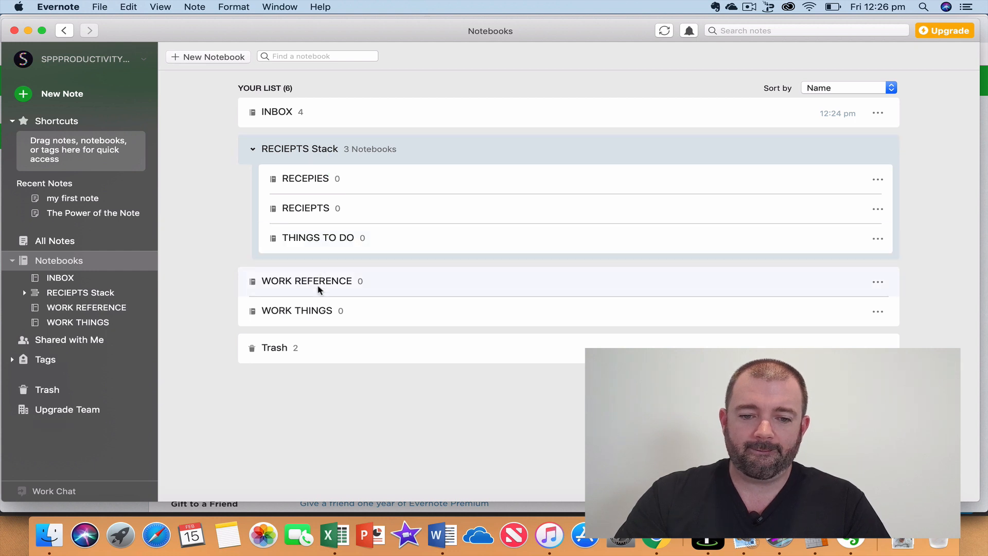
pyautogui.click(316, 150)
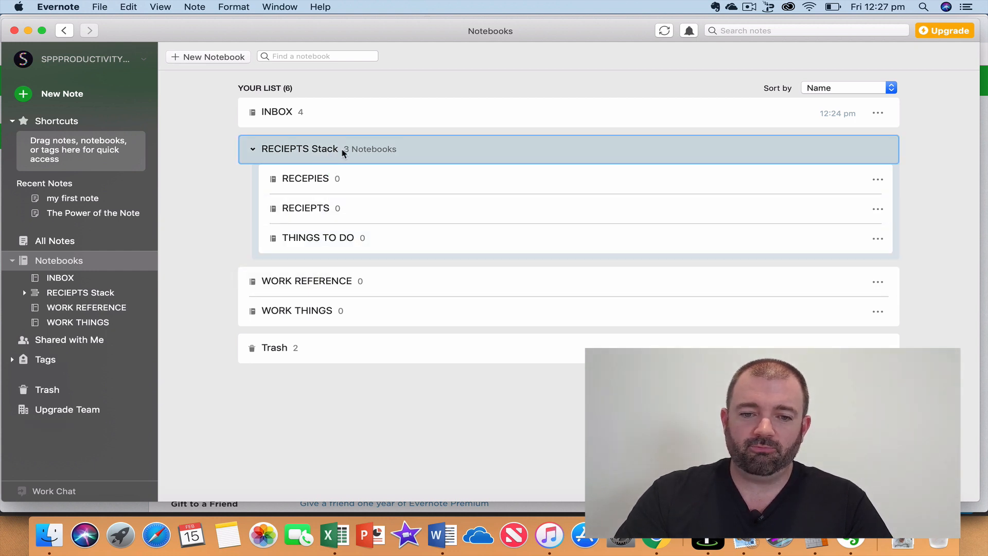
pyautogui.click(330, 152)
pyautogui.click(327, 151)
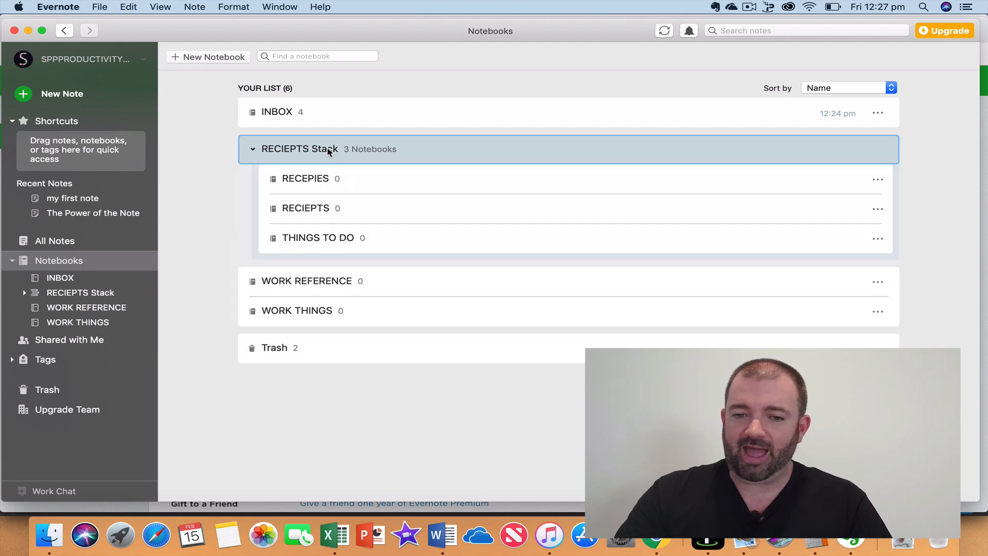
# Replace RECIEPTS with HOME in the stack name so it reads HOME Stack.
pyautogui.doubleClick(289, 151)
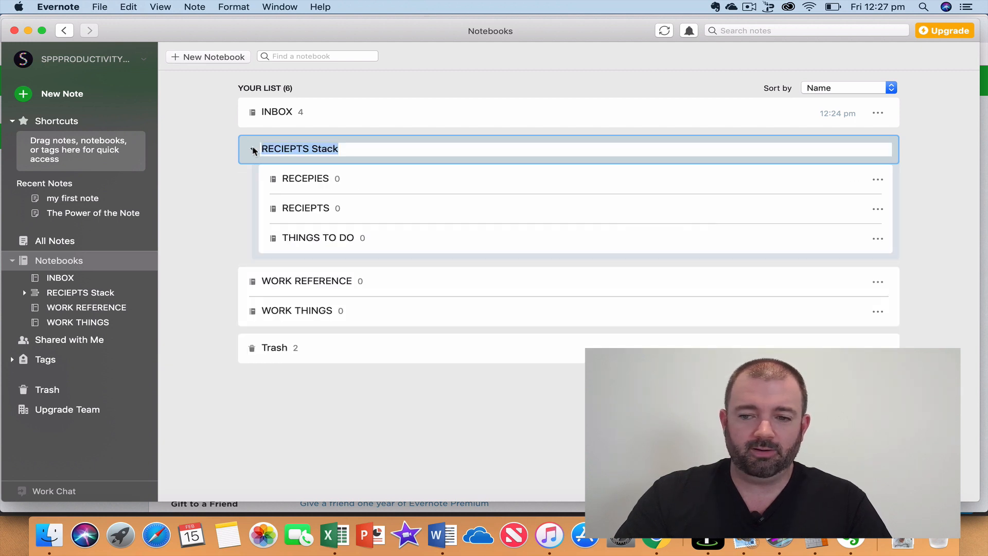
pyautogui.click(309, 148)
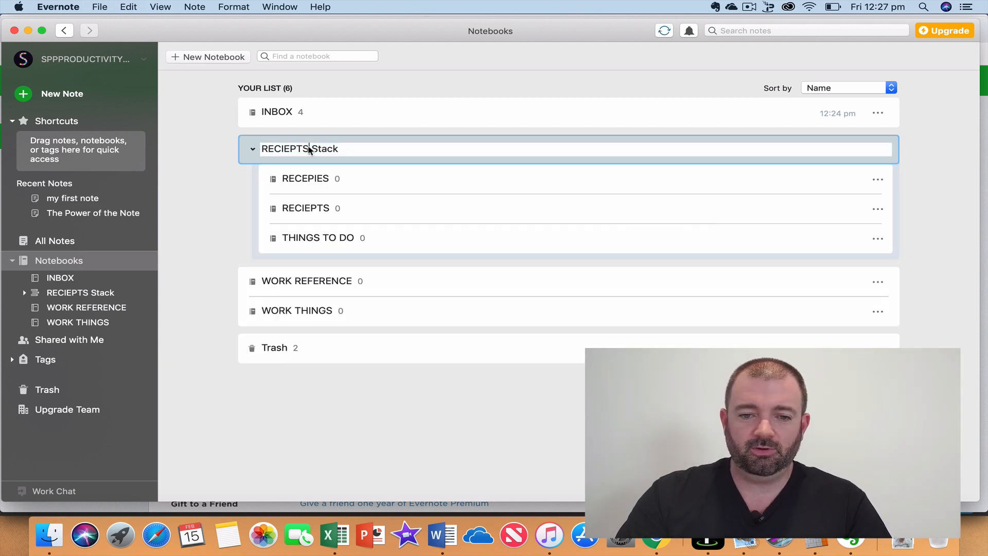
pyautogui.press('BackSpace')
pyautogui.press('BackSpace')
pyautogui.press('BackSpace')
pyautogui.press('BackSpace')
pyautogui.press('BackSpace')
pyautogui.press('BackSpace')
pyautogui.press('BackSpace')
pyautogui.press('BackSpace')
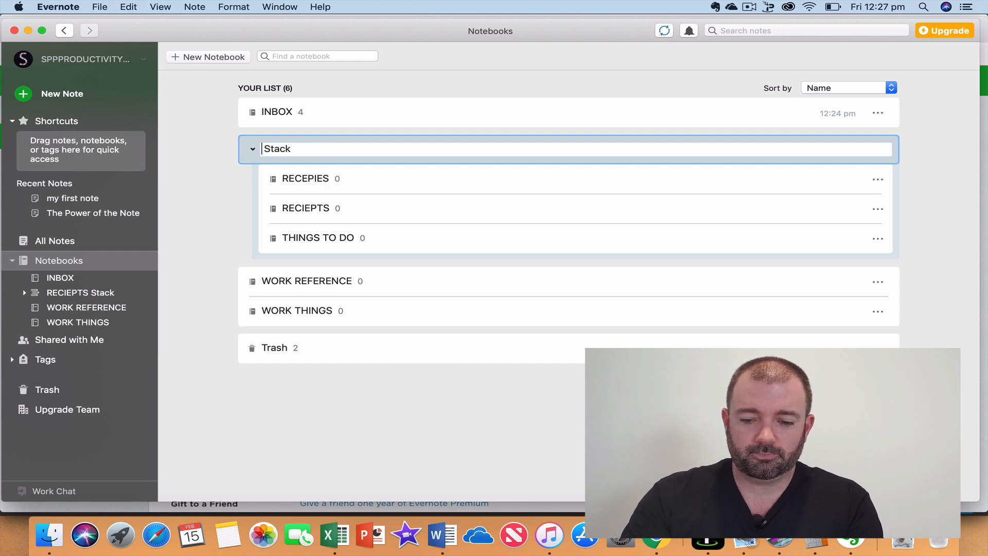
pyautogui.write('HOME')
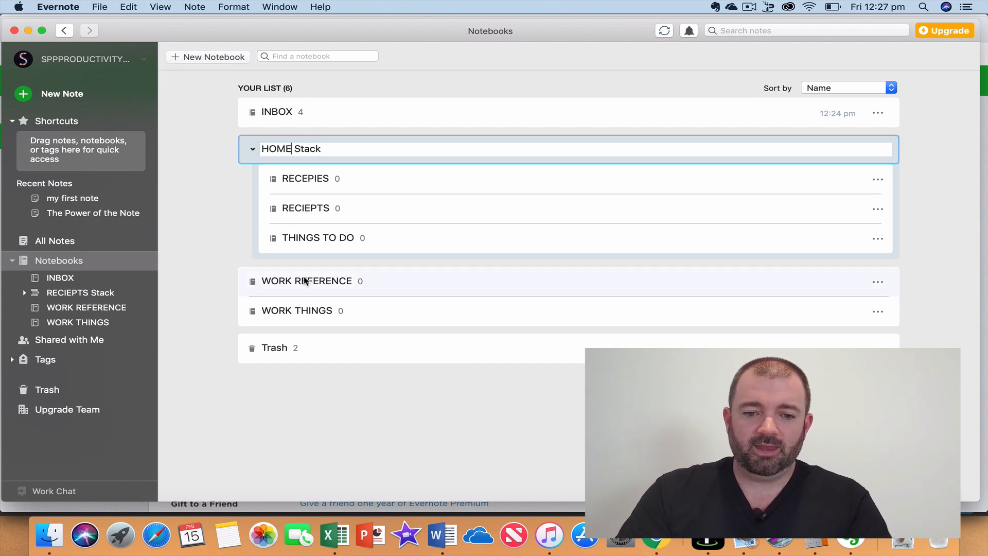
# Stack WORK REFERENCE with WORK THINGS, confirming the HOME Stack name along the way.
pyautogui.moveTo(301, 278); pyautogui.dragTo(302, 316)
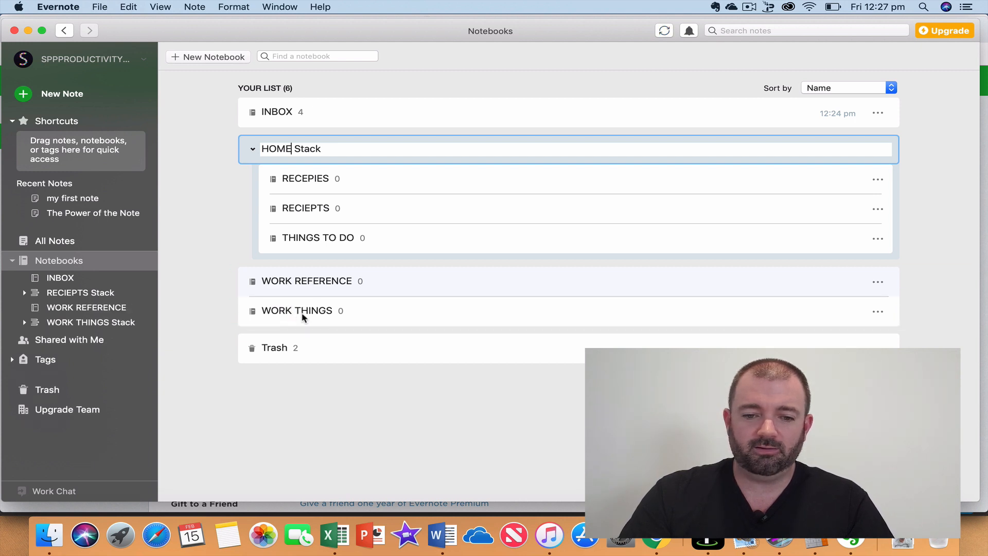
pyautogui.click(235, 263)
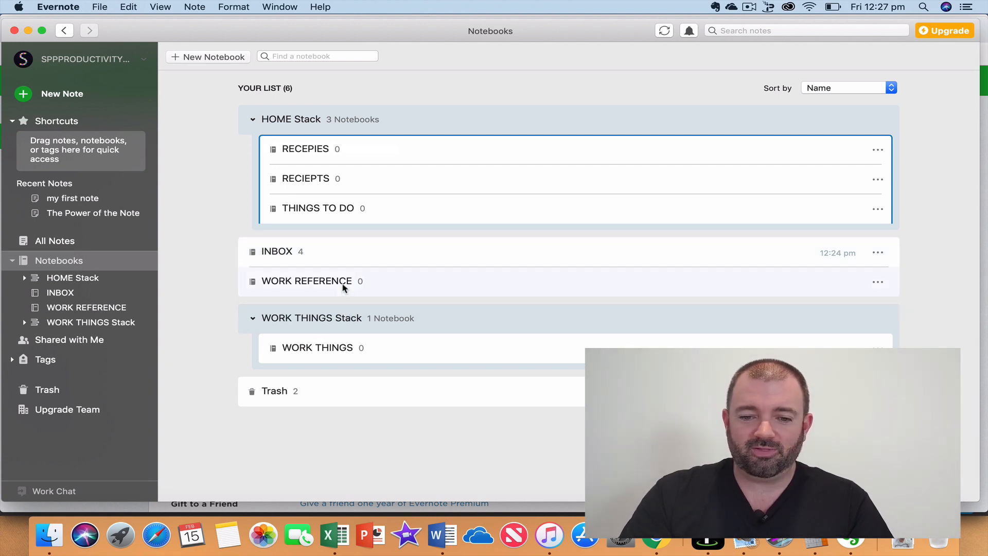
pyautogui.moveTo(344, 287); pyautogui.dragTo(324, 318)
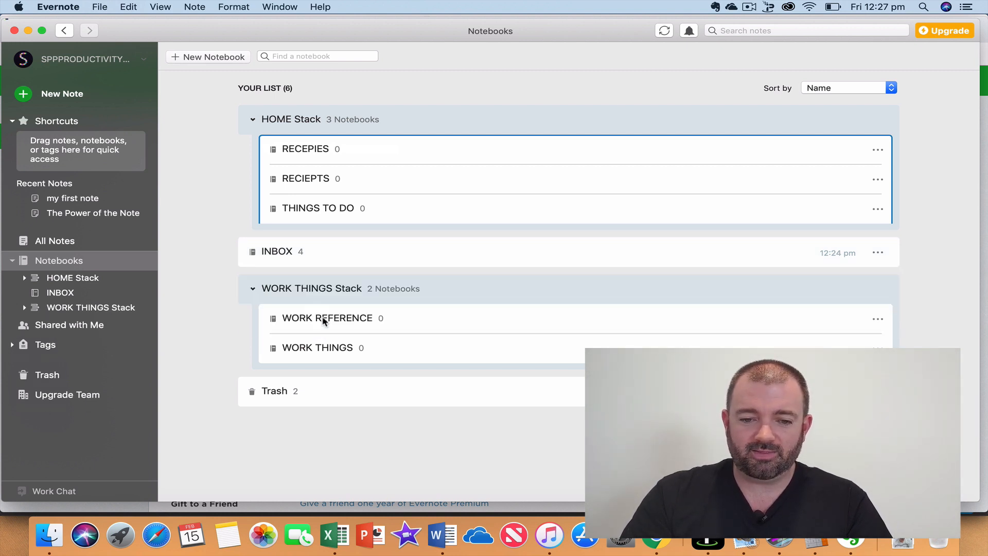
# Rename the WORK THINGS Stack to WORK Stack by deleting THINGS.
pyautogui.click(320, 289)
pyautogui.click(322, 289)
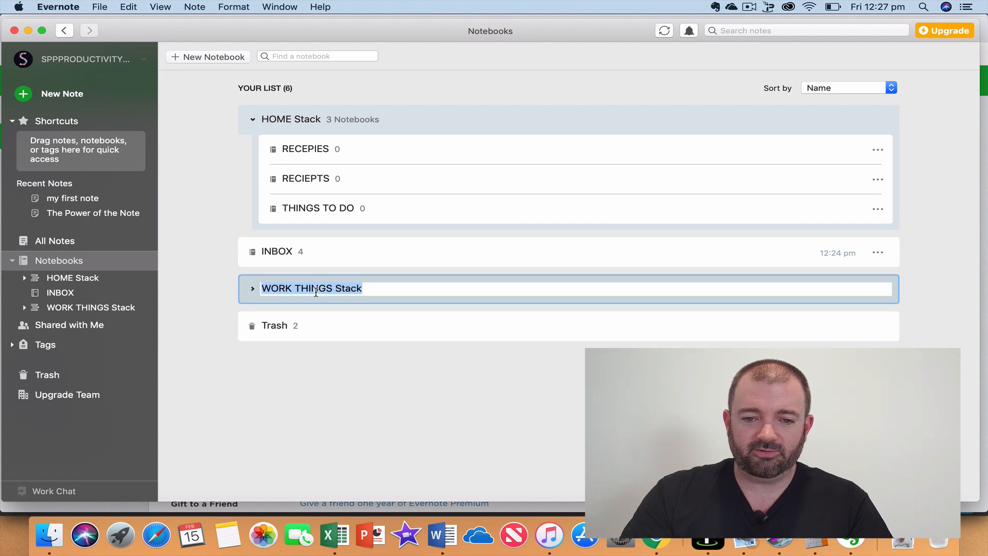
pyautogui.doubleClick(317, 292)
pyautogui.press('BackSpace')
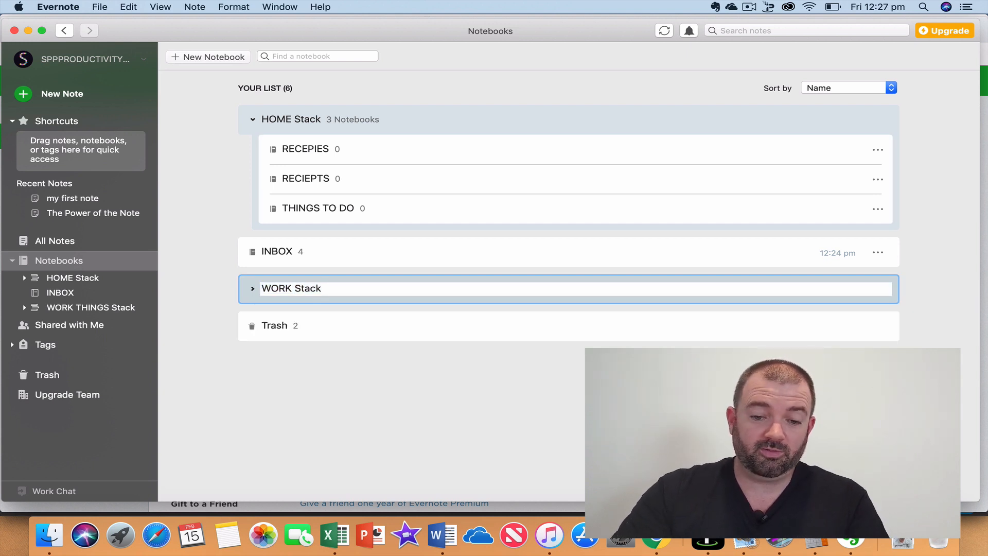
pyautogui.press('Return')
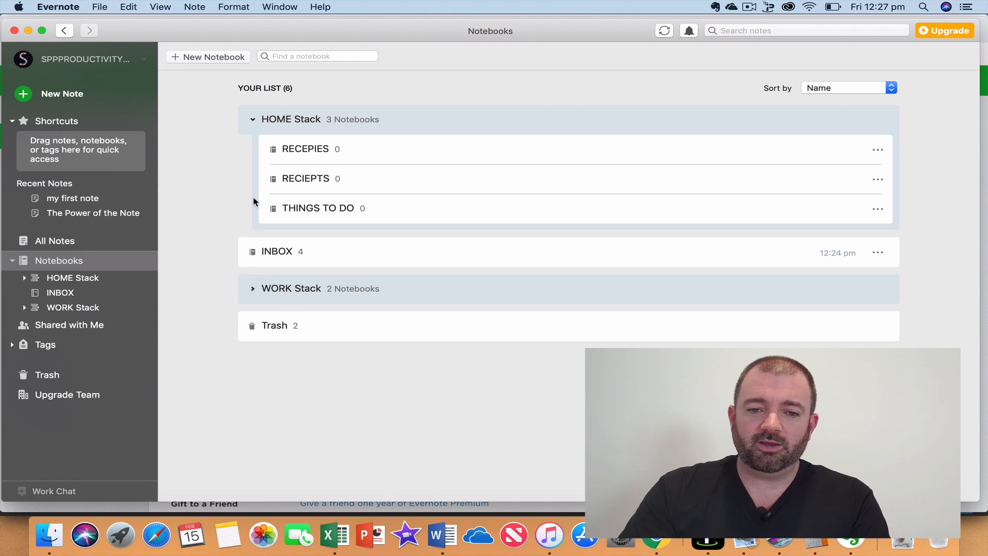
pyautogui.click(252, 290)
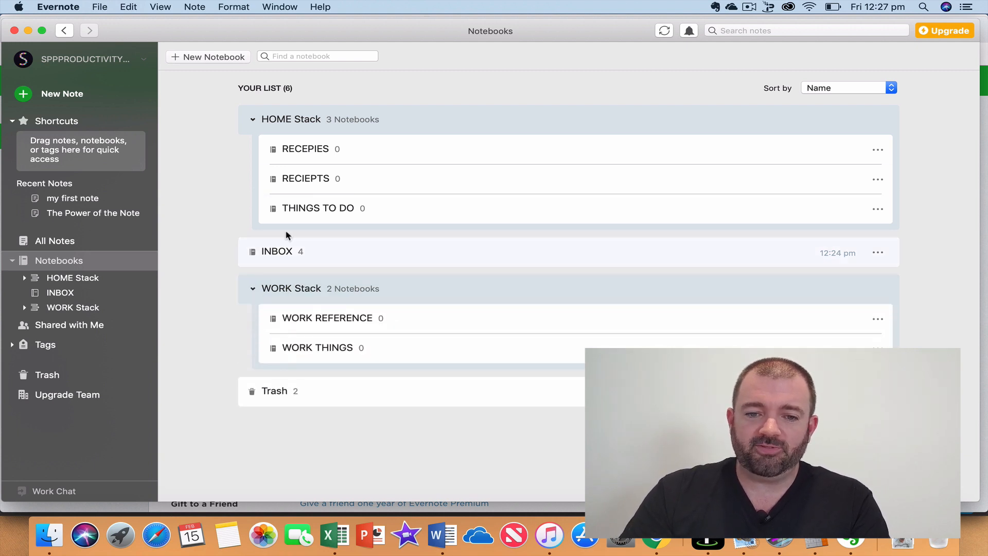
# Collapse both stacks and try dragging INBOX and HOME Stack to reorder the list.
pyautogui.click(253, 120)
pyautogui.click(252, 194)
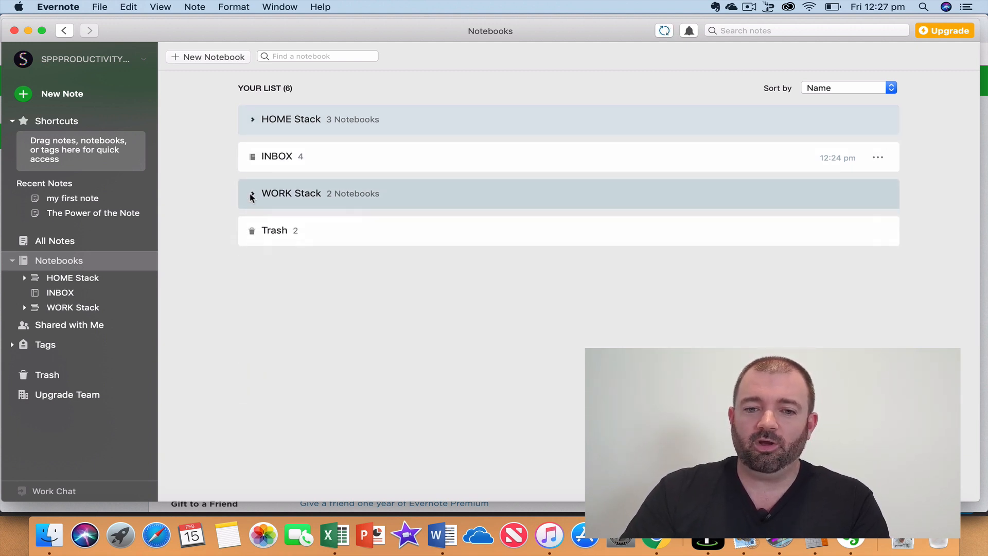
pyautogui.moveTo(353, 169); pyautogui.dragTo(347, 96)
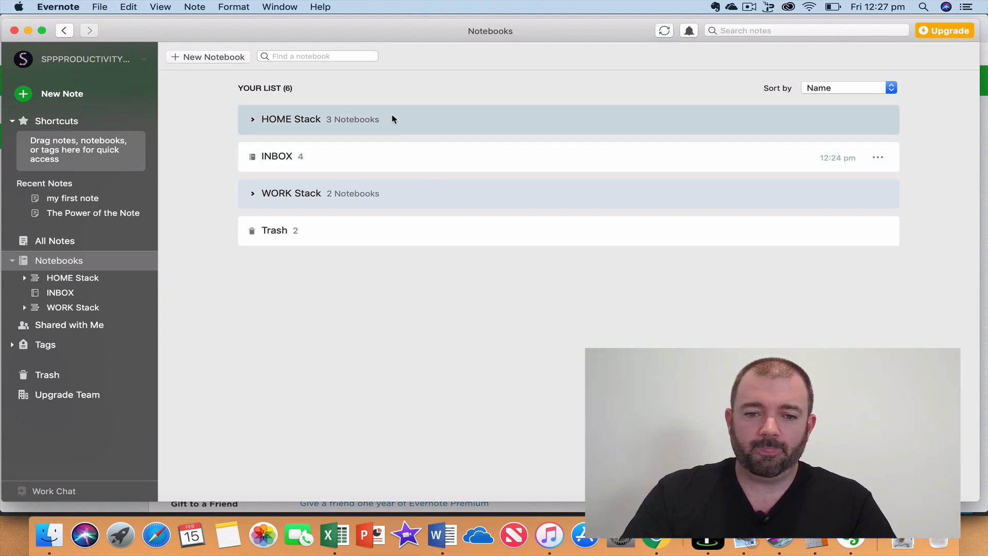
pyautogui.moveTo(393, 118); pyautogui.dragTo(393, 266)
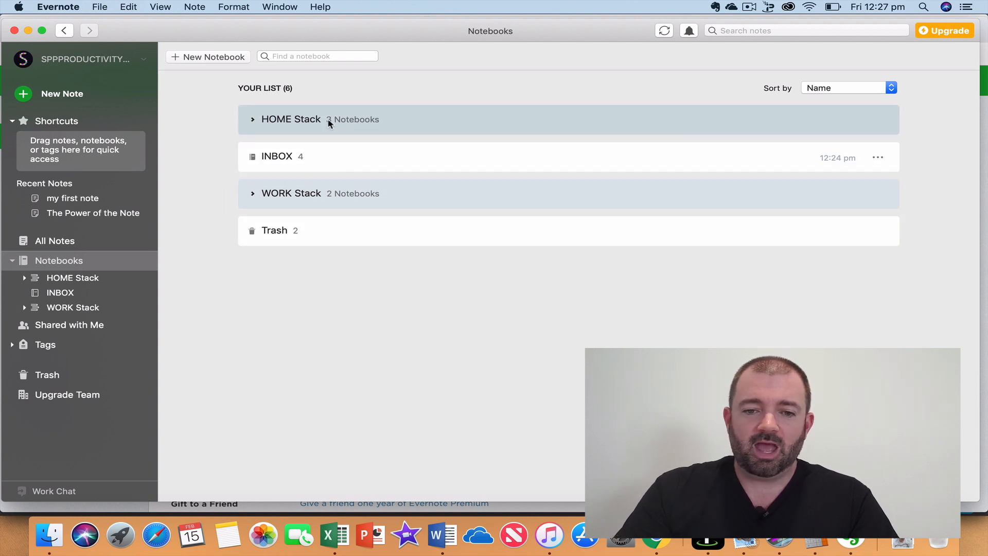
# Check the HOME and WORK Stack contents, then open INBOX with its four notes.
pyautogui.click(254, 120)
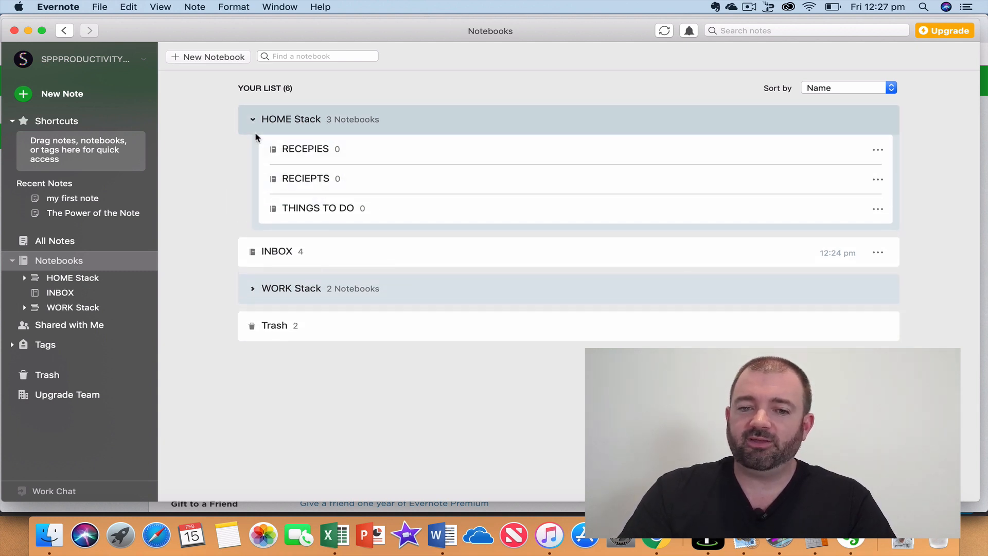
pyautogui.click(252, 120)
pyautogui.click(258, 194)
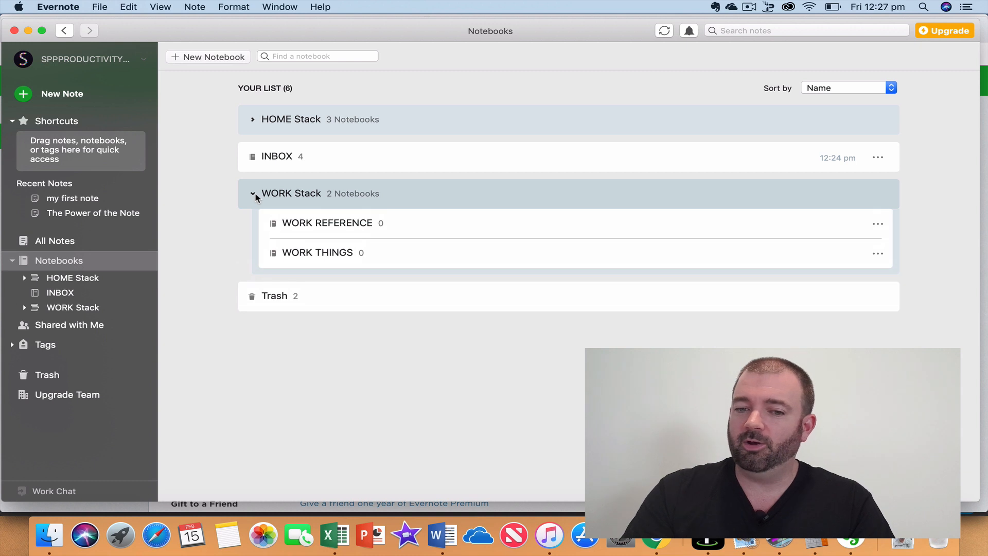
pyautogui.click(255, 195)
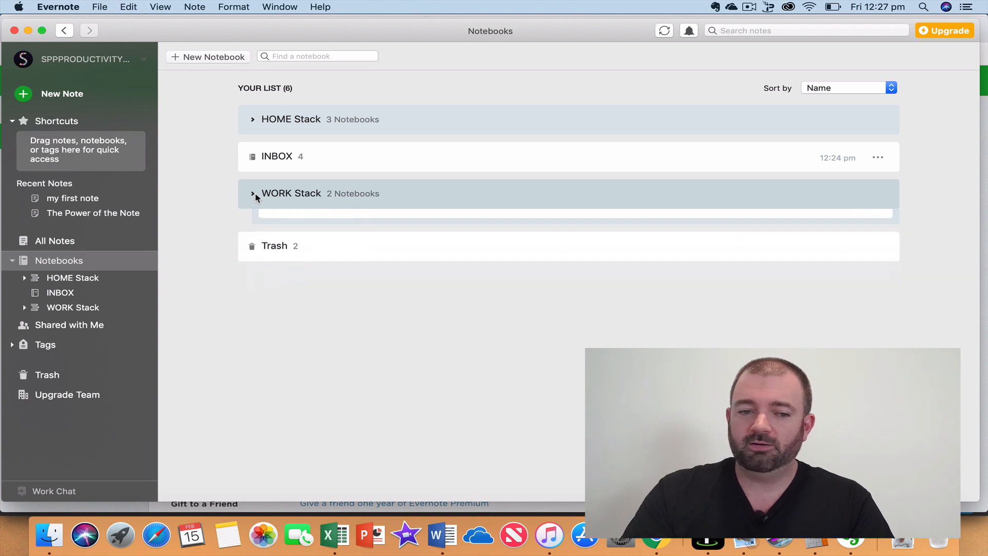
pyautogui.click(23, 307)
pyautogui.click(24, 307)
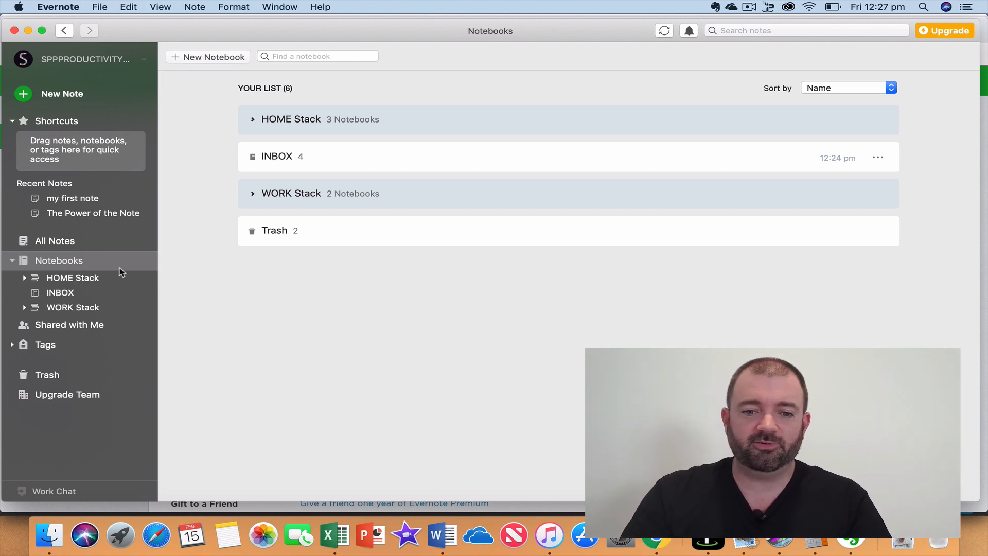
pyautogui.click(252, 120)
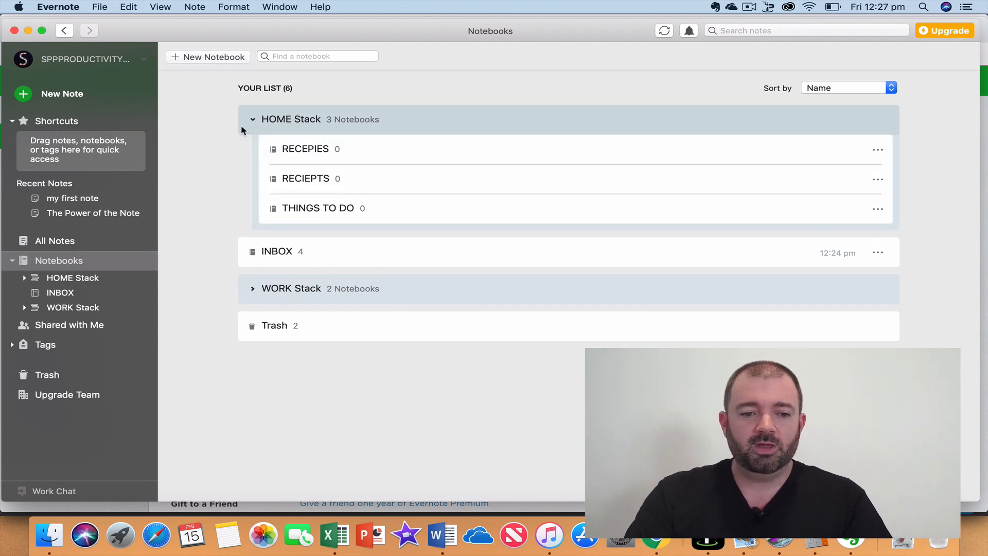
pyautogui.click(57, 293)
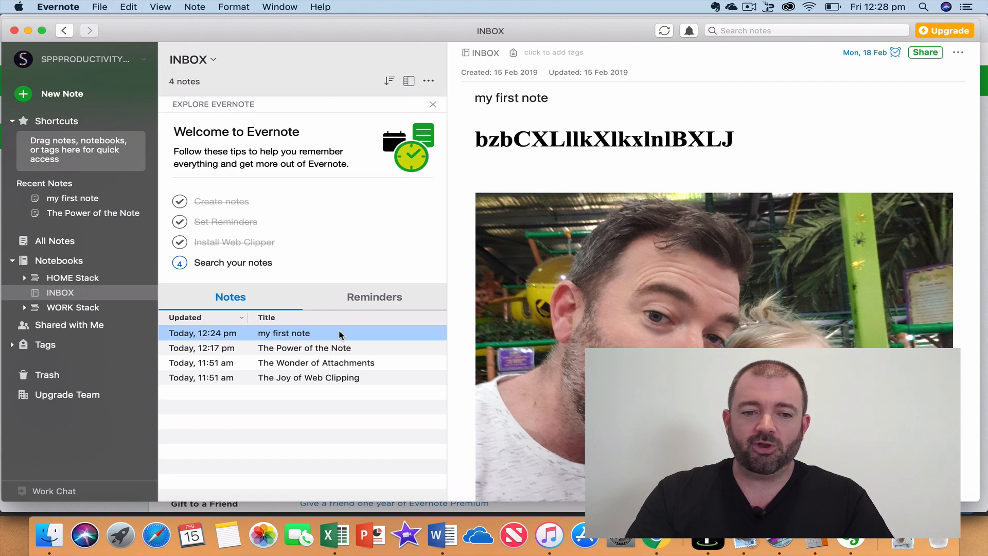
# File the four INBOX notes into THINGS TO DO, RECEPIES and RECIEPTS.
pyautogui.click(24, 277)
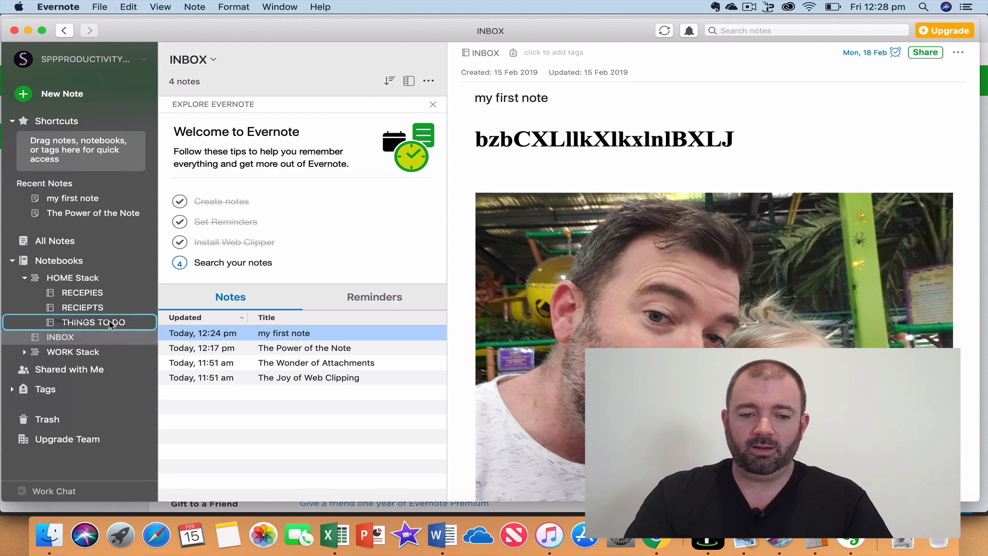
pyautogui.moveTo(105, 325); pyautogui.dragTo(104, 326)
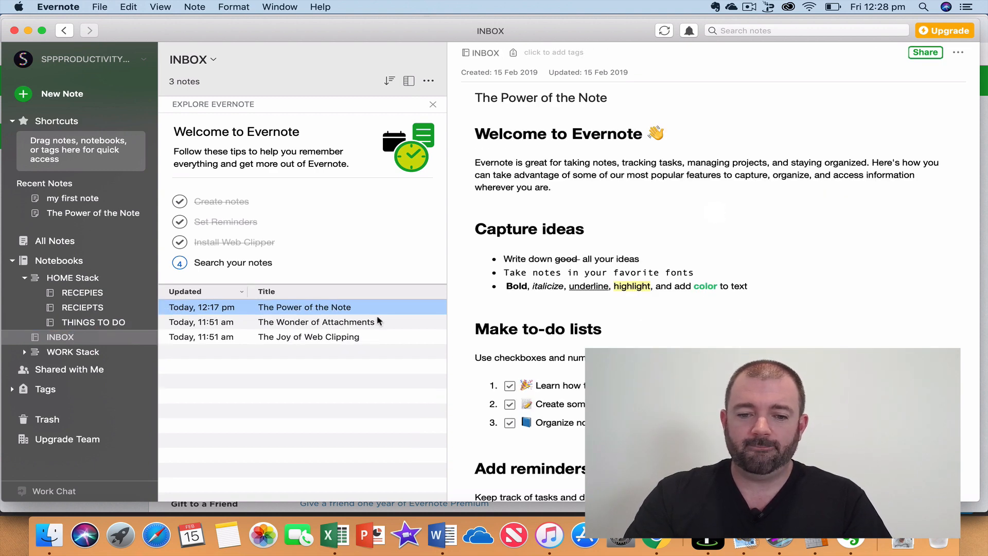
pyautogui.moveTo(353, 307); pyautogui.dragTo(78, 294)
pyautogui.moveTo(296, 314); pyautogui.dragTo(101, 312)
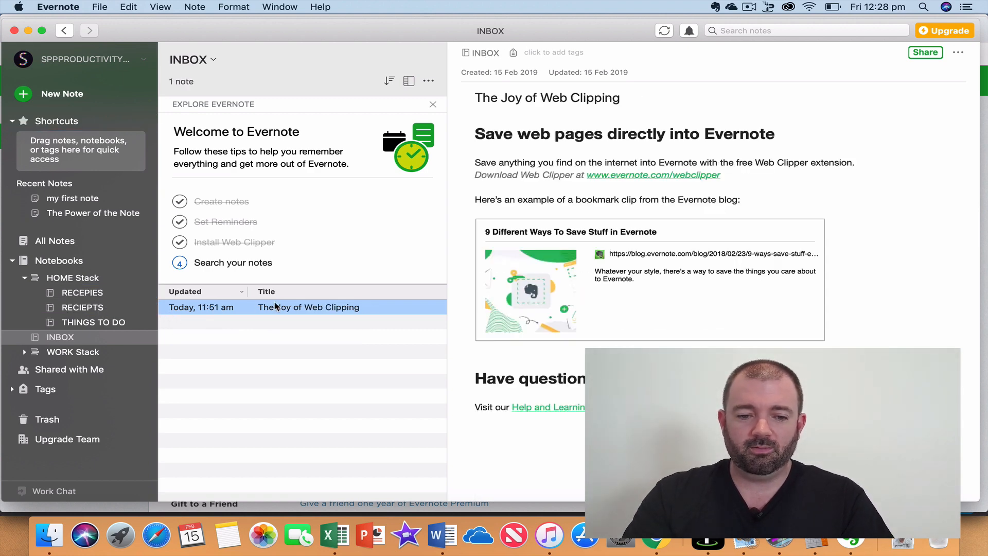
pyautogui.moveTo(273, 308); pyautogui.dragTo(97, 325)
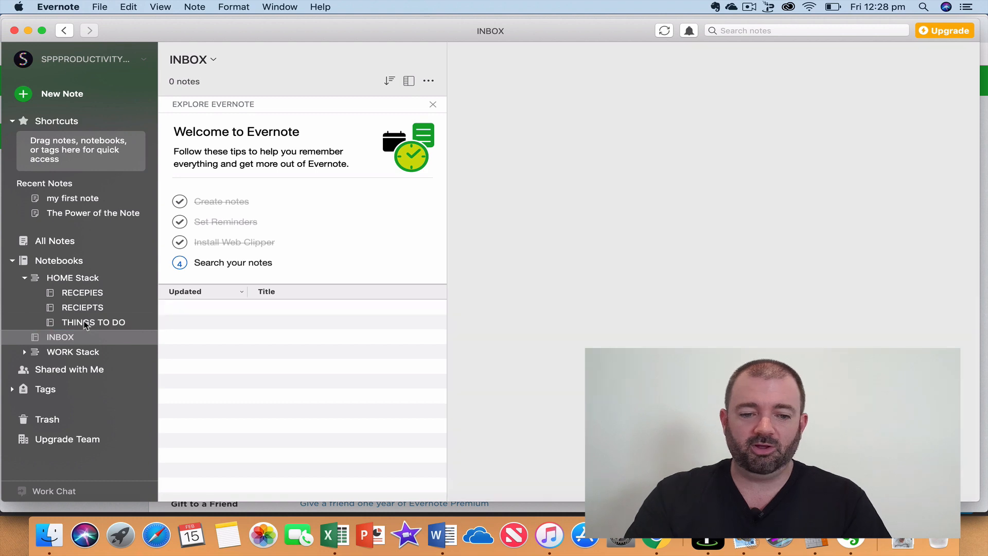
# Review the notes now in RECEPIES, RECIEPTS and THINGS TO DO, then return to Chrome.
pyautogui.click(25, 352)
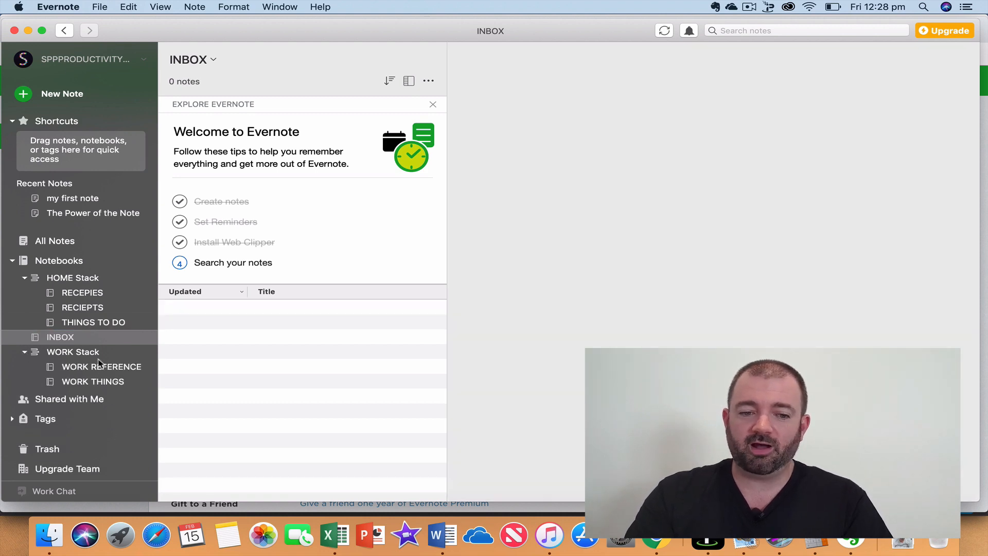
pyautogui.click(100, 299)
pyautogui.click(97, 309)
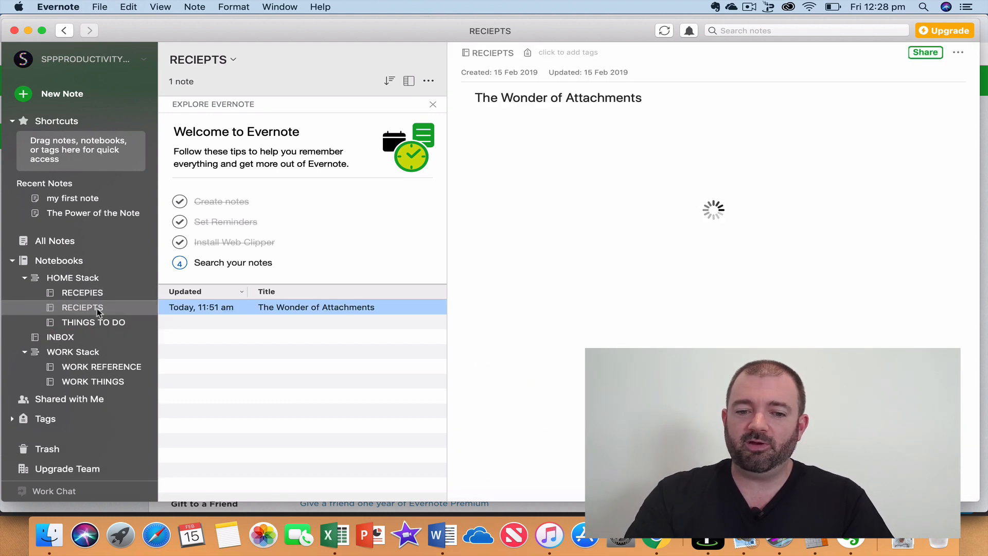
pyautogui.click(92, 323)
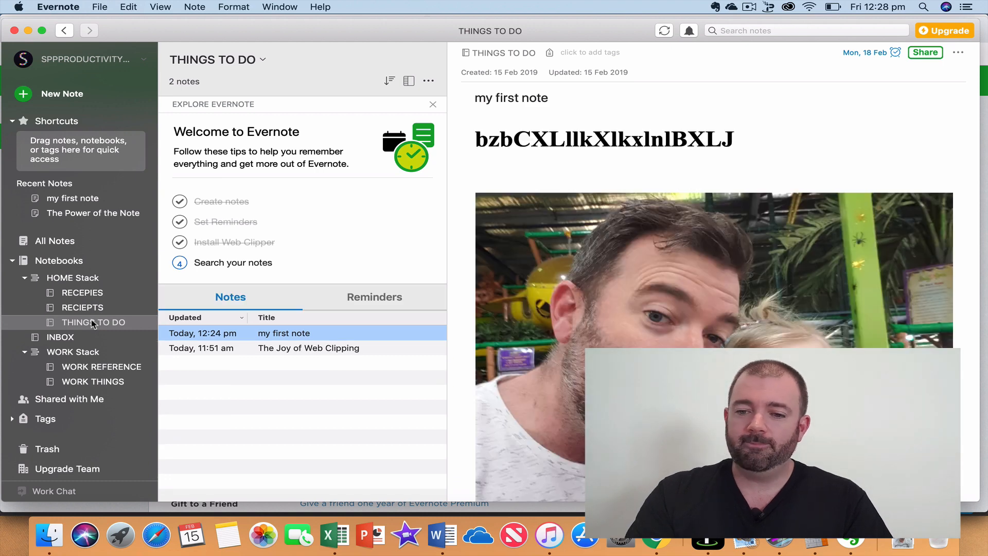
pyautogui.click(95, 292)
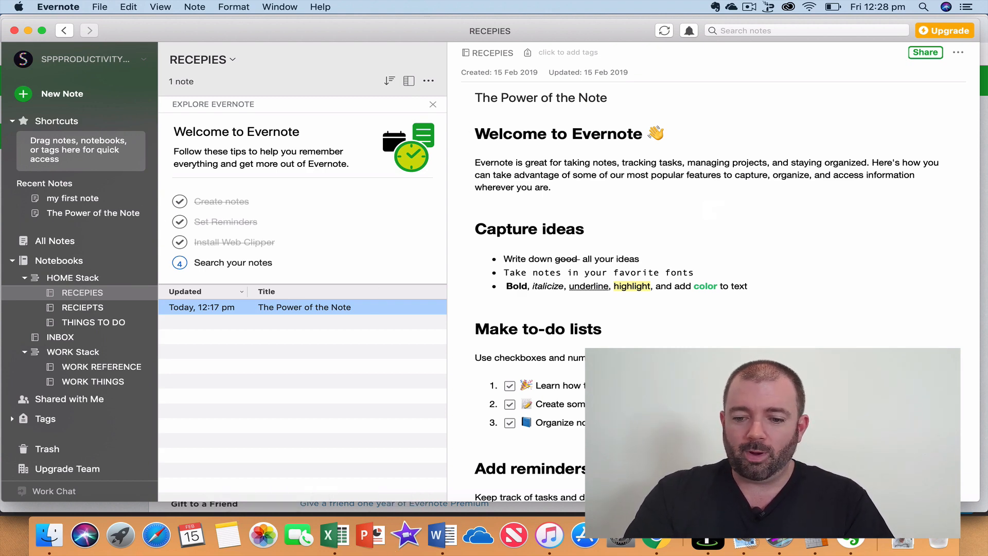
pyautogui.click(657, 536)
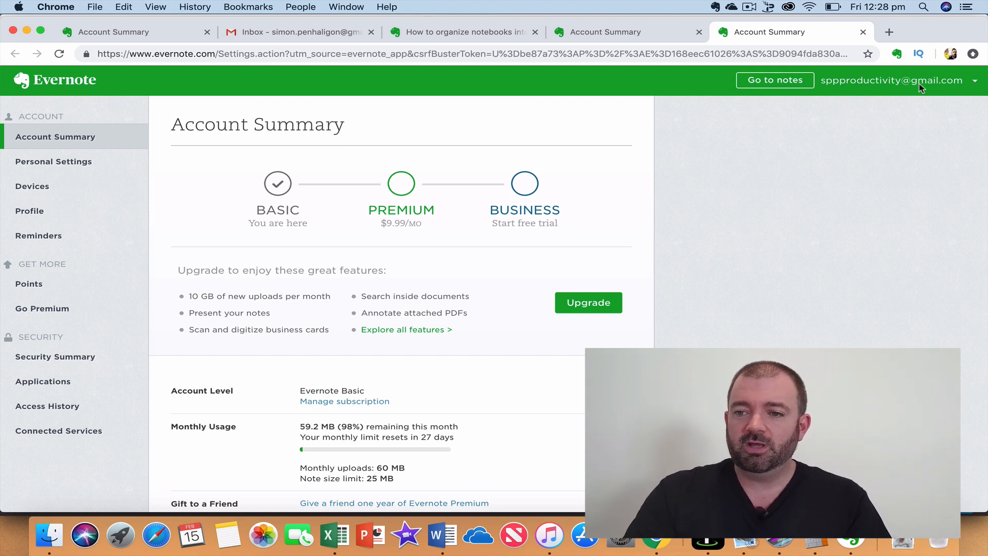
# Start the Web Clipper on the Account Summary page and check the saving account.
pyautogui.click(898, 53)
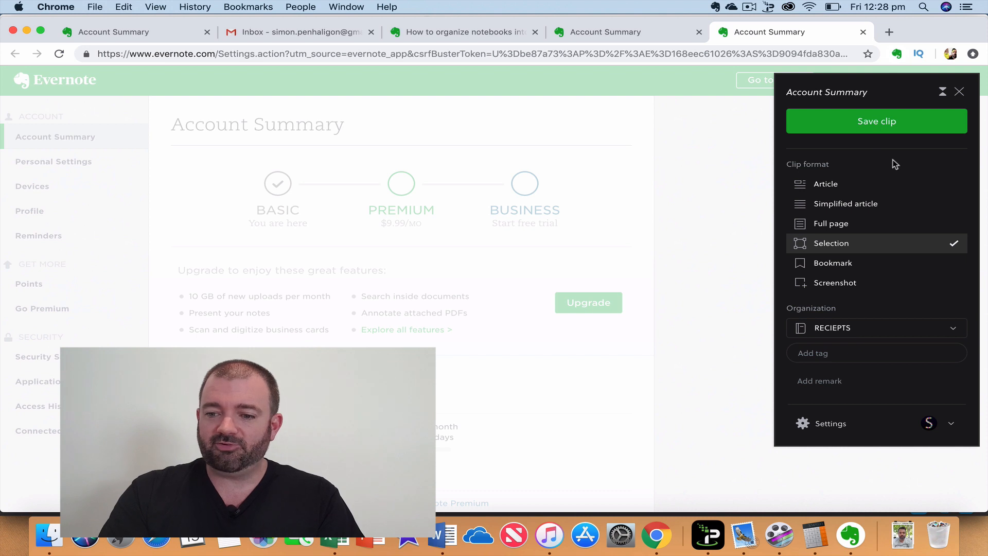
pyautogui.click(950, 424)
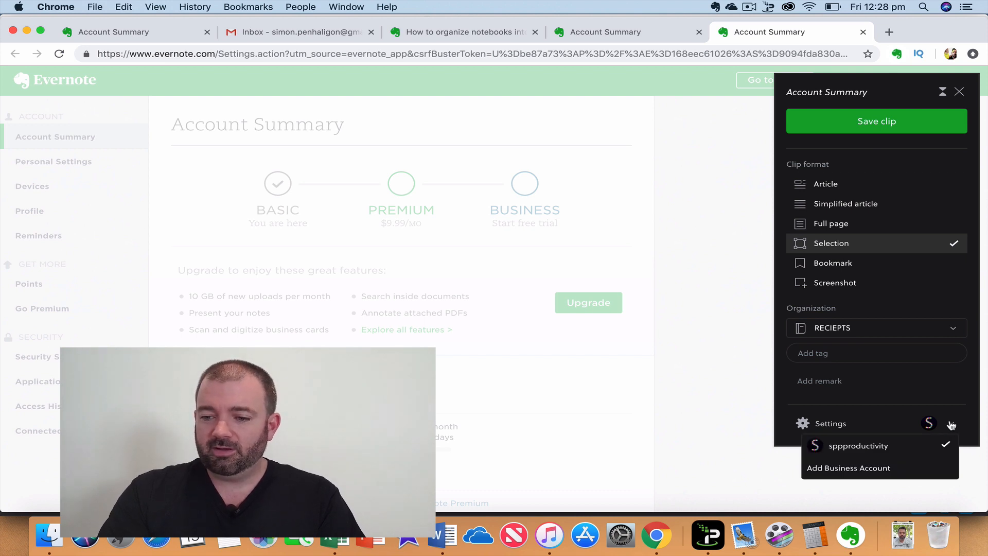
pyautogui.click(951, 426)
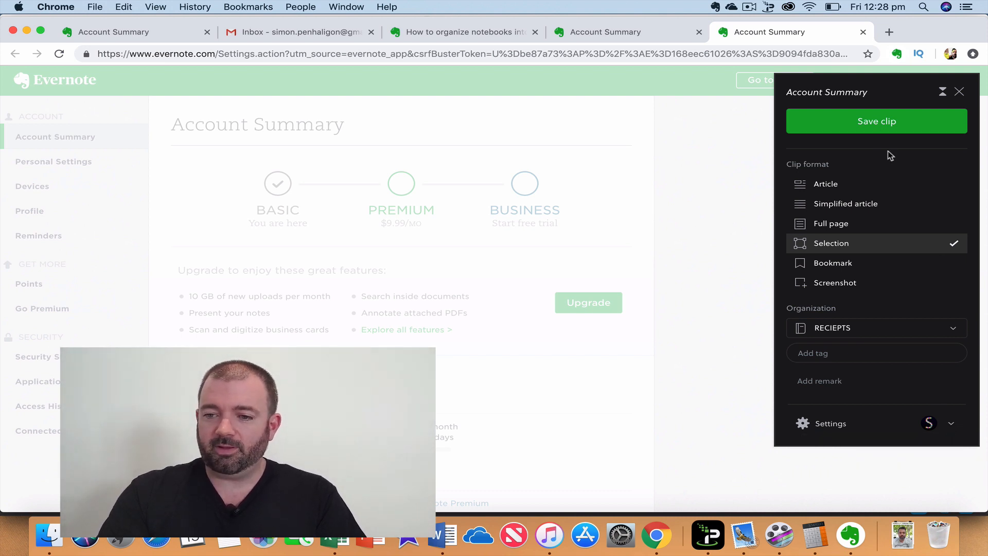
pyautogui.click(943, 431)
pyautogui.click(944, 431)
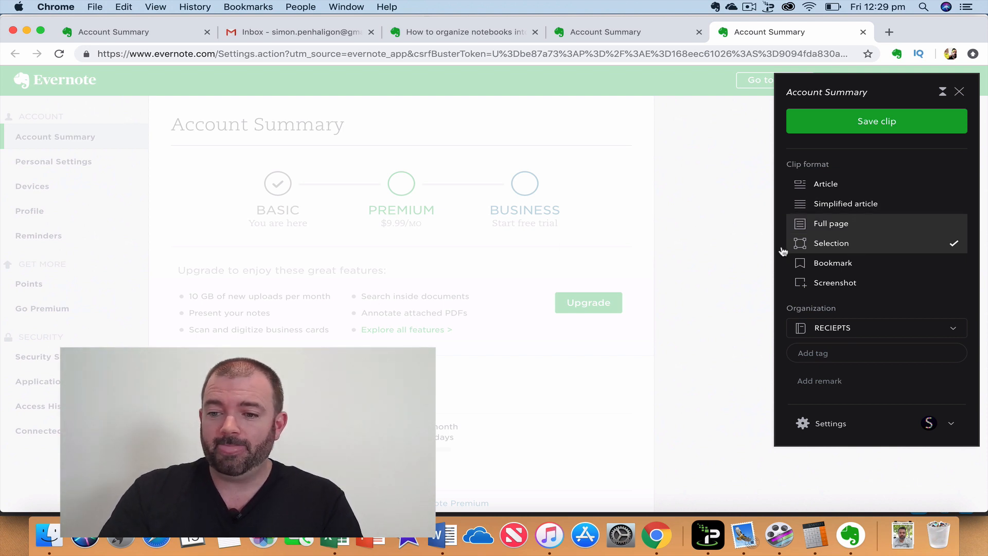
# Clip the page as an Article into the RECEPIES notebook and save it.
pyautogui.click(827, 185)
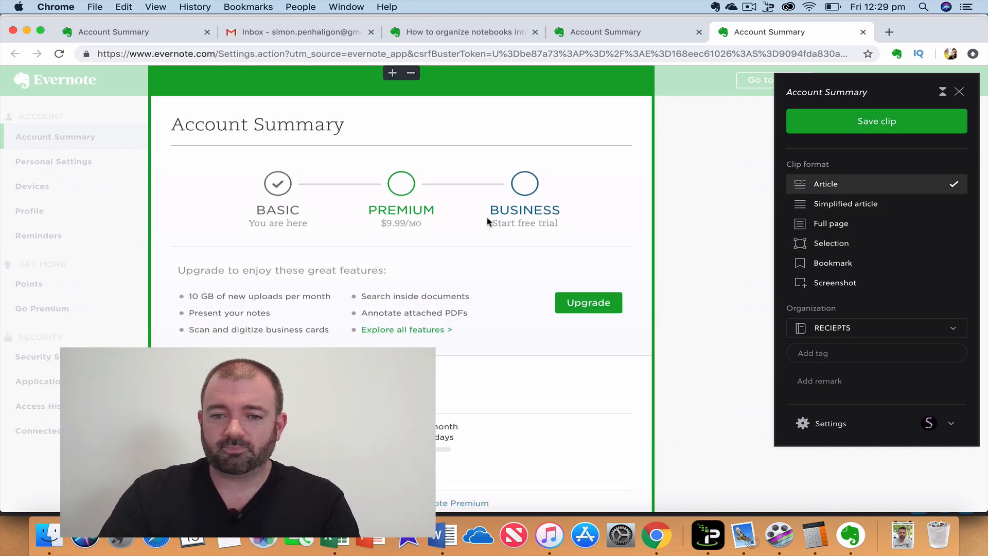
pyautogui.click(818, 328)
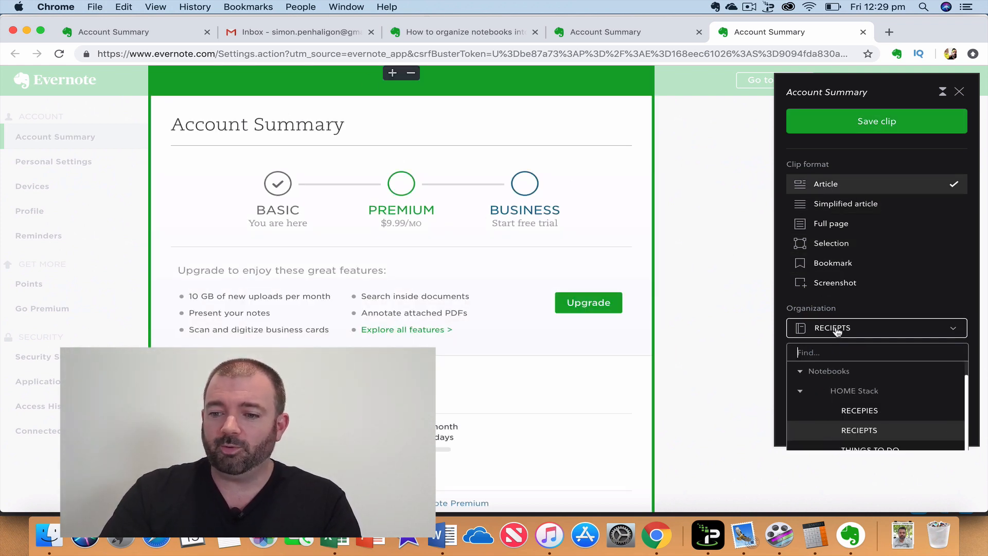
pyautogui.click(873, 414)
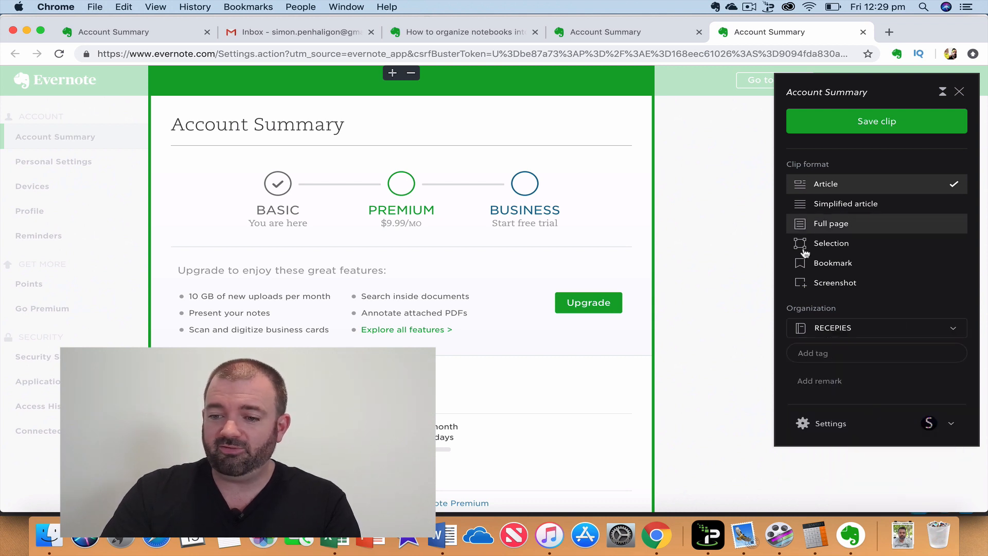
pyautogui.click(872, 121)
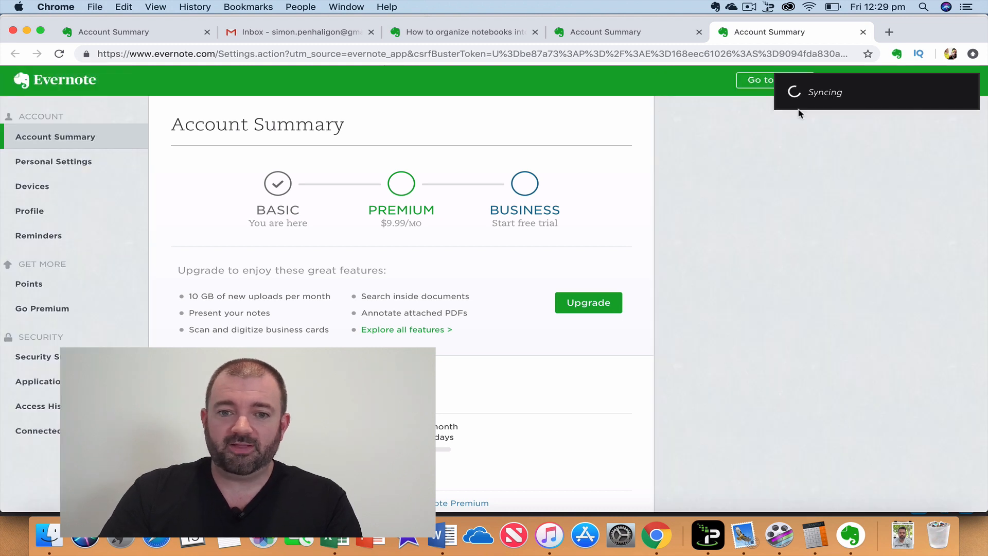
pyautogui.click(959, 92)
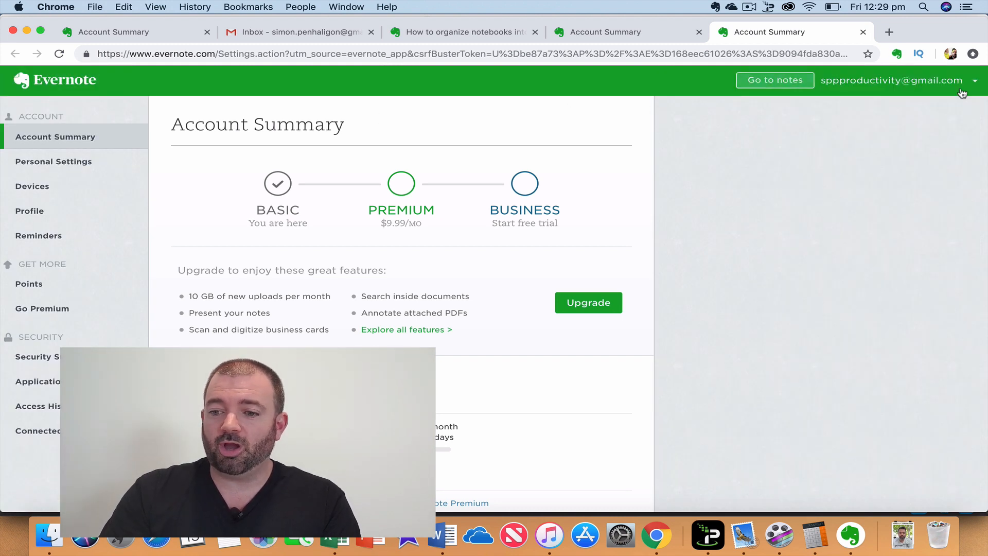
pyautogui.click(850, 535)
# Verify RECEPIES now holds the clipped Account Summary note, then return to Chrome's address bar.
pyautogui.click(72, 288)
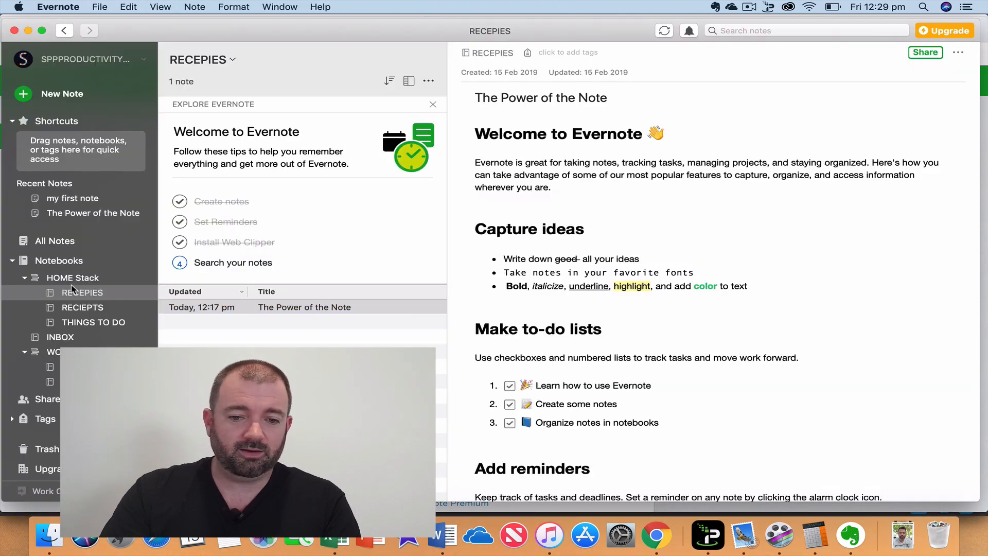
pyautogui.click(71, 306)
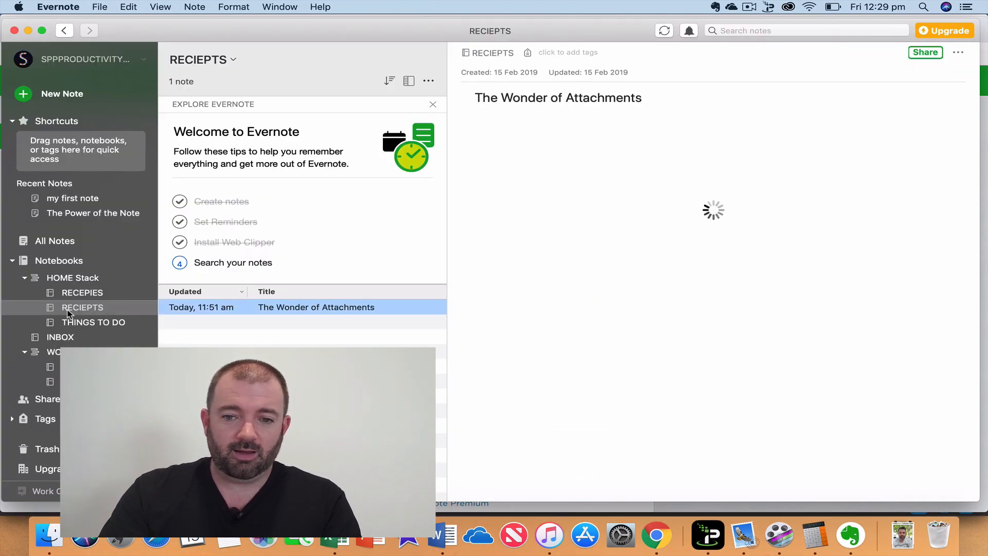
pyautogui.click(76, 292)
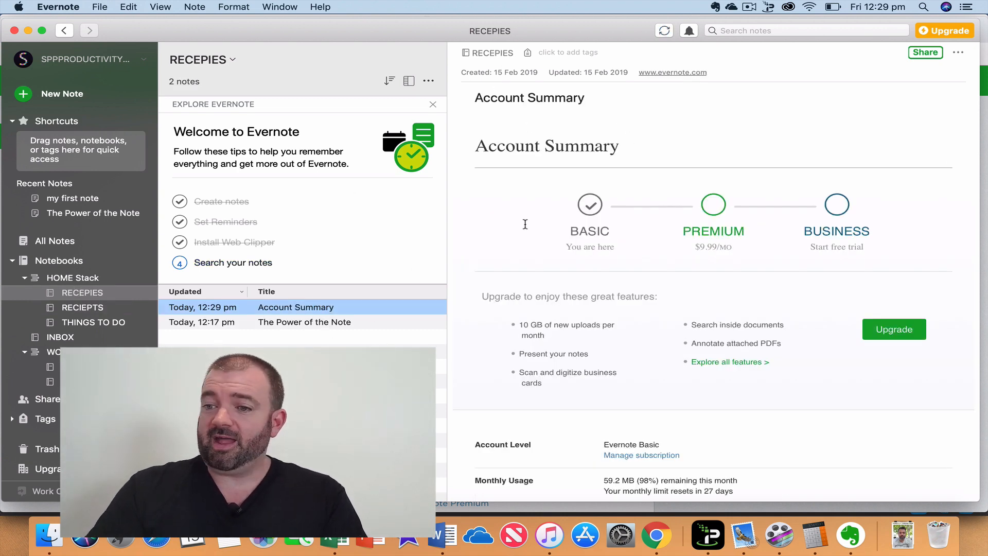
pyautogui.click(657, 535)
pyautogui.click(378, 54)
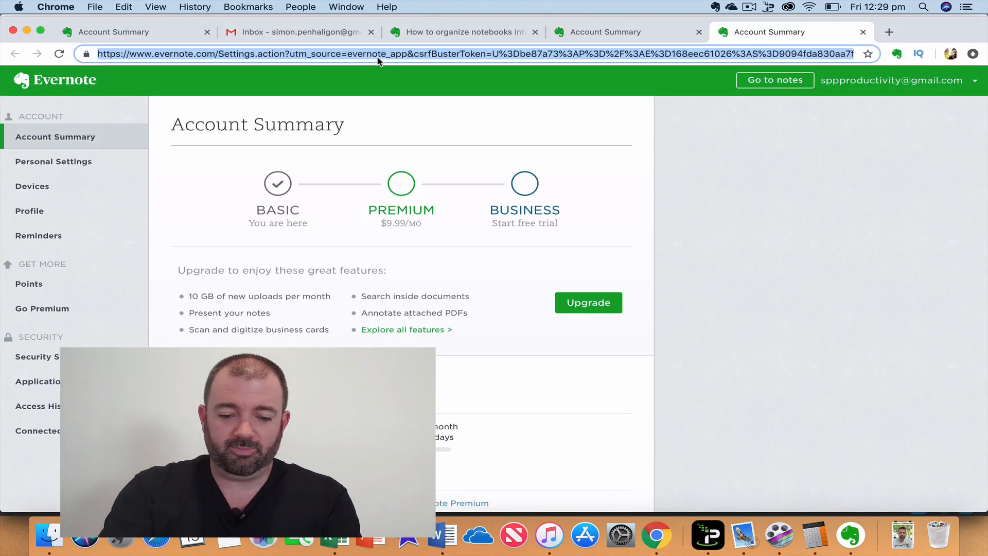
# Search for RECEPIES and open taste.com.au's rice paper roll recipe collection.
pyautogui.write('RECEPIES')
pyautogui.press('Return')
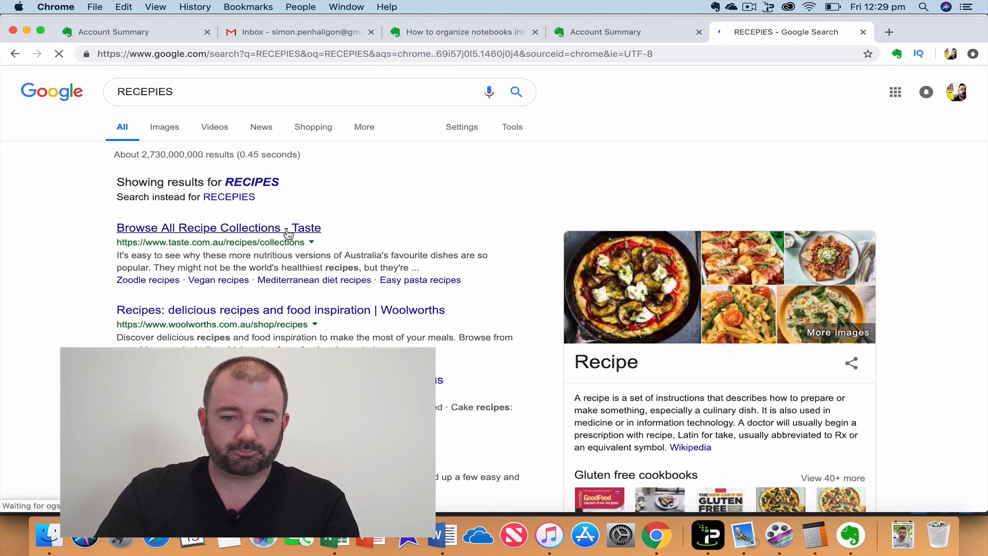
pyautogui.click(287, 231)
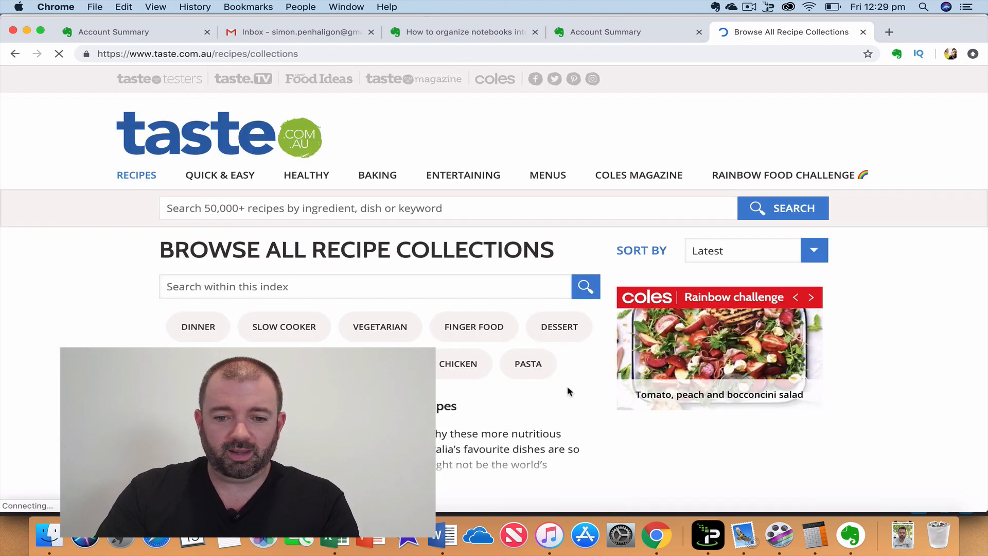
pyautogui.scroll(-10, 569, 392)
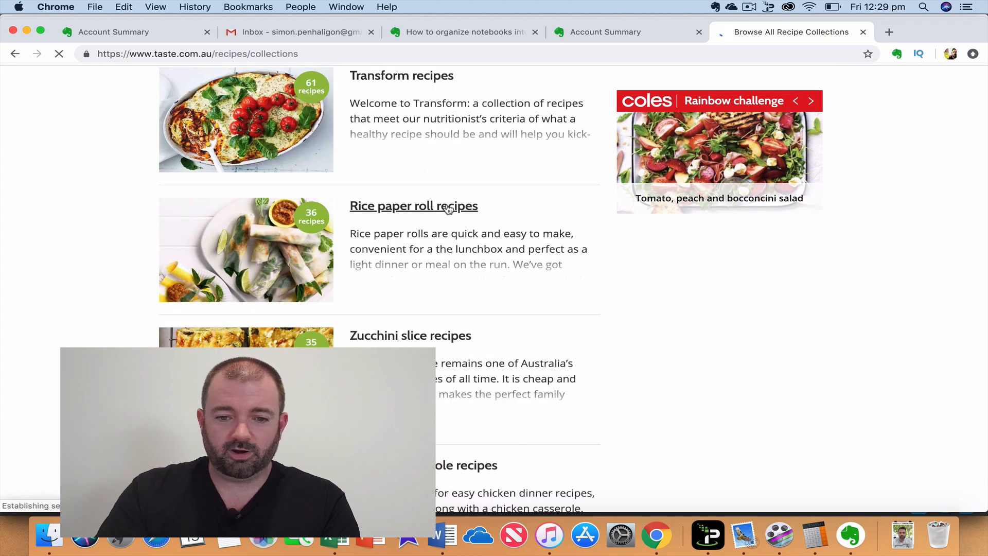
pyautogui.click(448, 207)
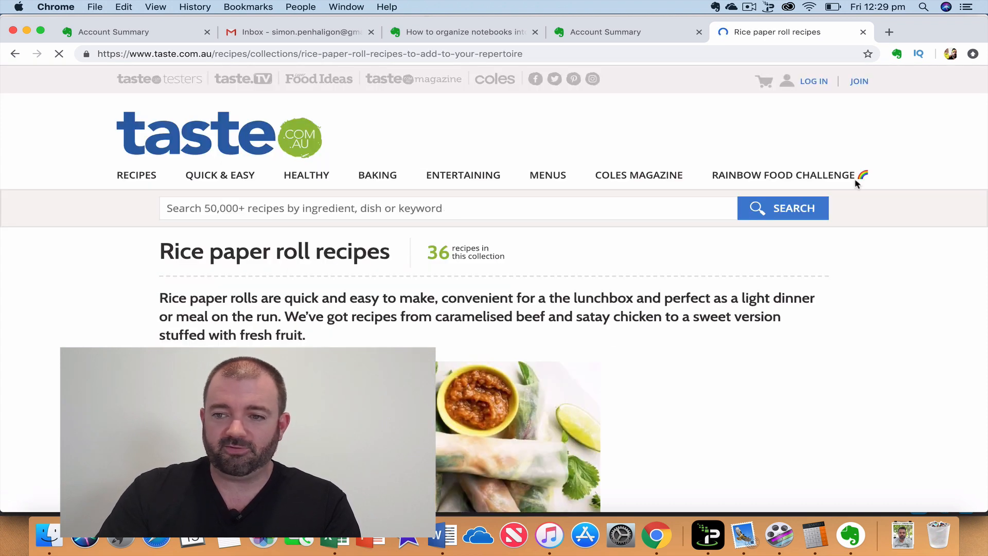
# Save the recipe page to INBOX as a Bookmark clip and close the login popup.
pyautogui.click(897, 54)
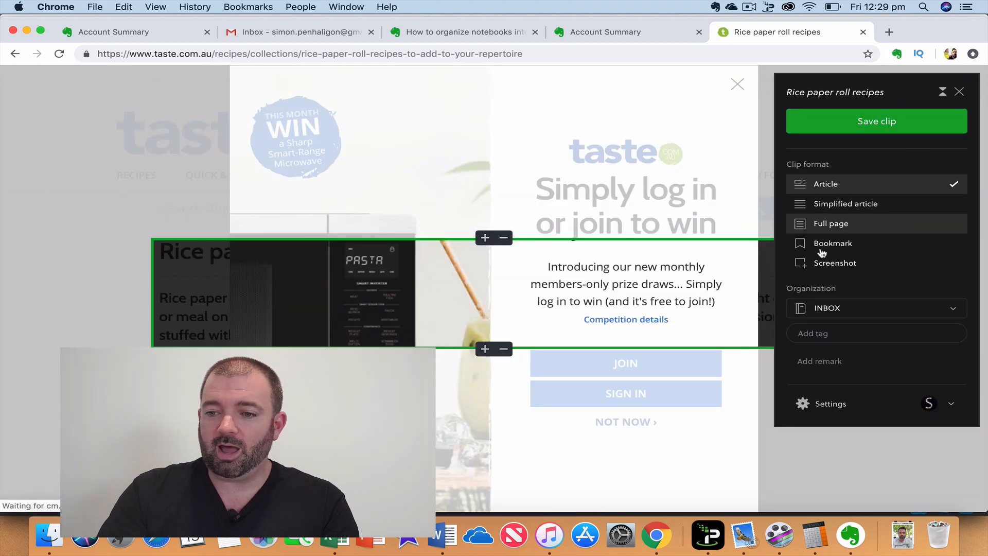
pyautogui.click(822, 251)
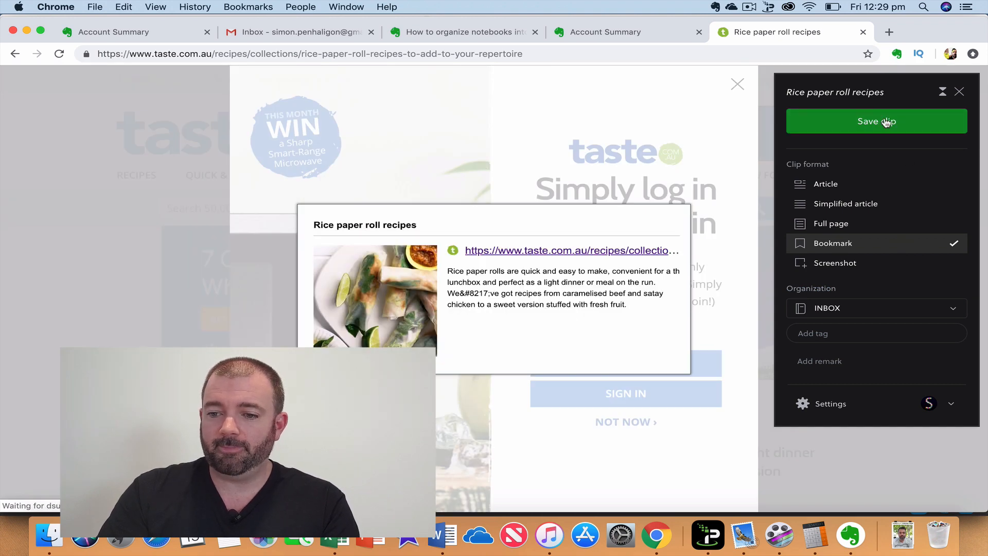
pyautogui.click(845, 122)
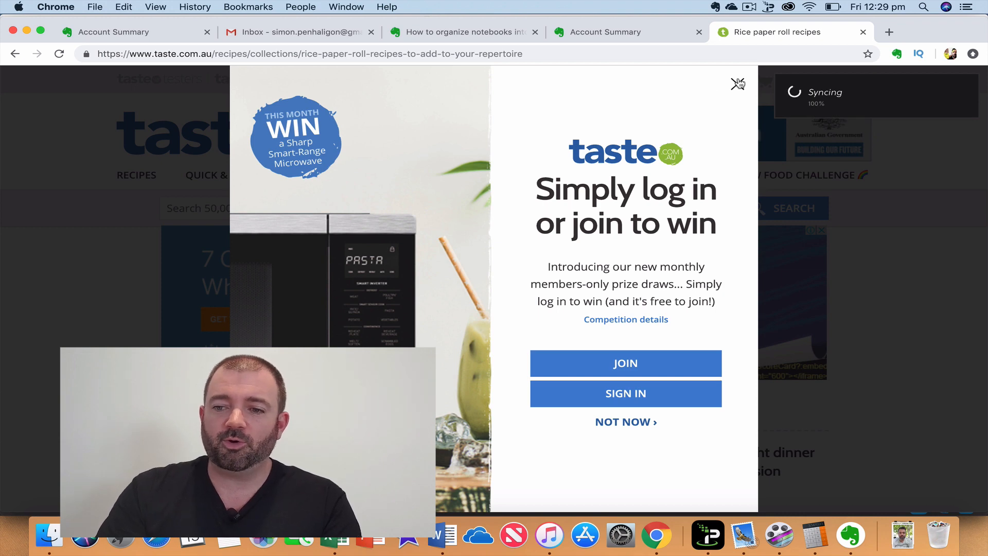
pyautogui.click(738, 83)
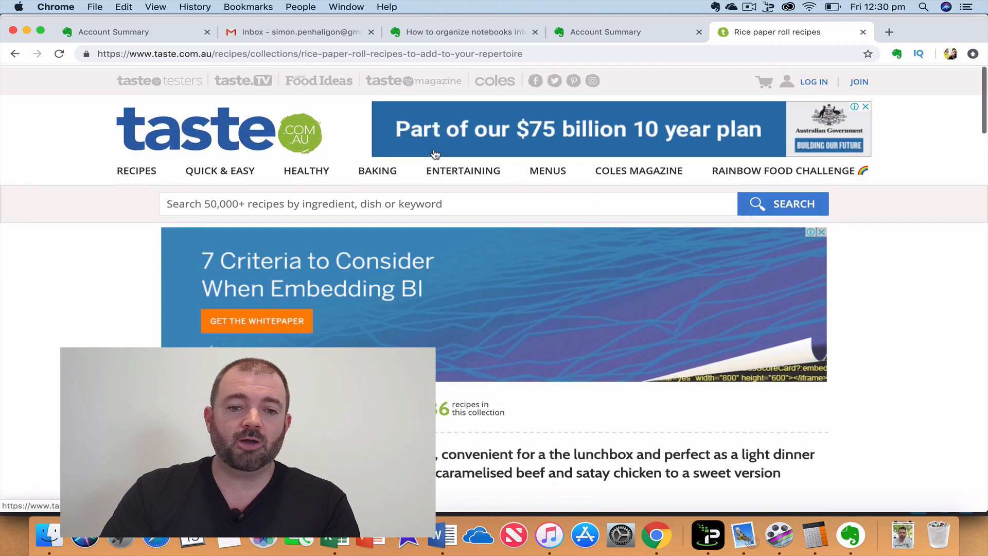
# Switch to Evernote, open INBOX, and create a new blank note.
pyautogui.click(851, 536)
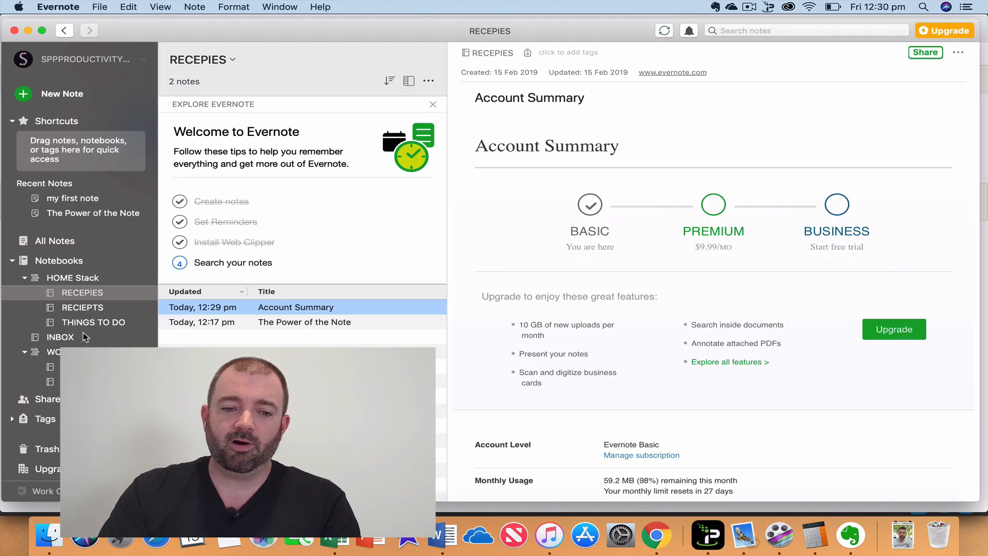
pyautogui.click(60, 337)
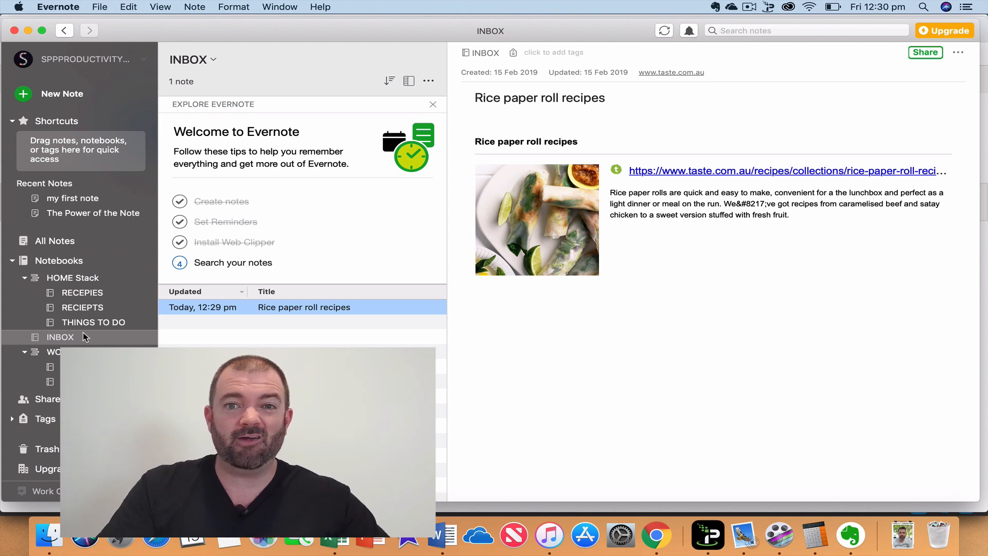
pyautogui.click(26, 94)
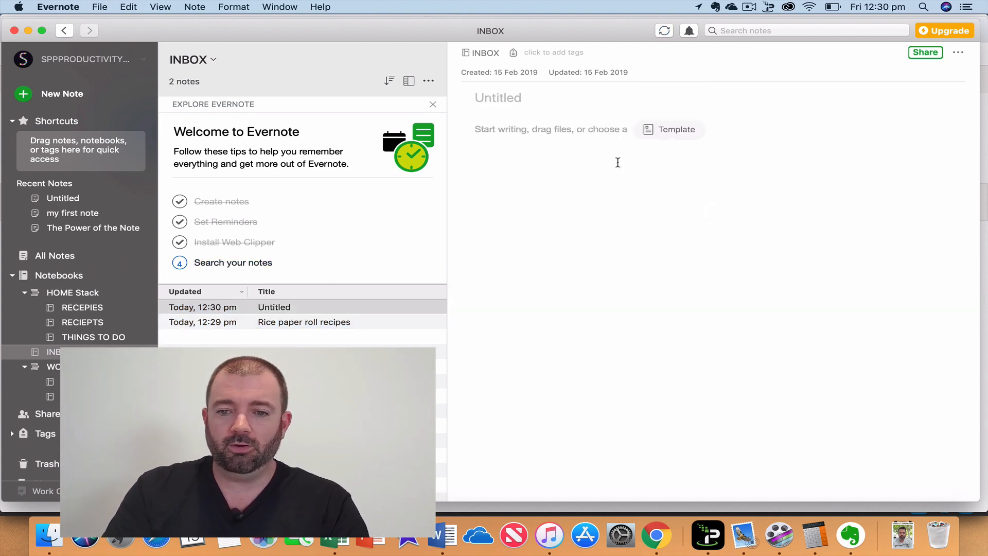
# Title the new note 'dont forget the milk' and check it saved in the list.
pyautogui.write('dont forge')
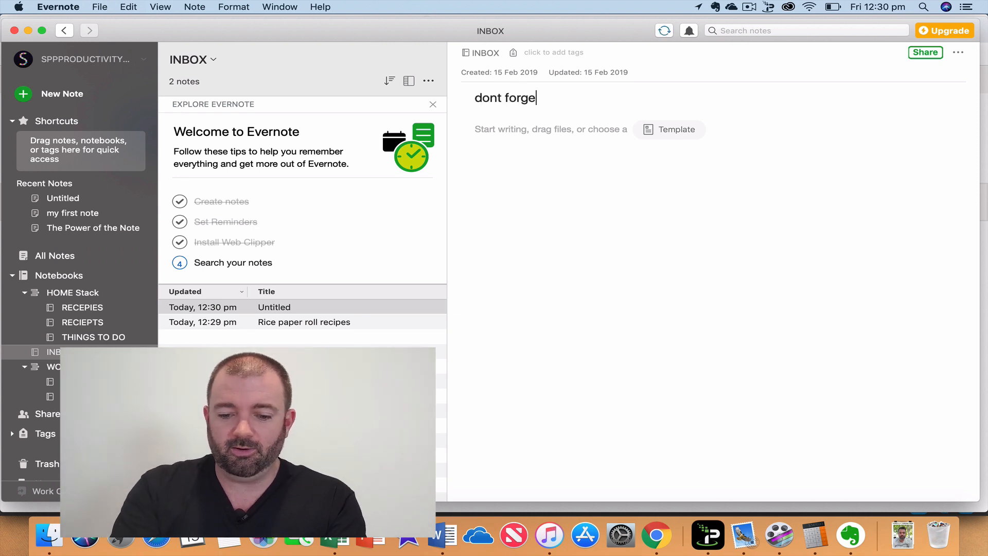
pyautogui.write('t the milk')
pyautogui.press('Return')
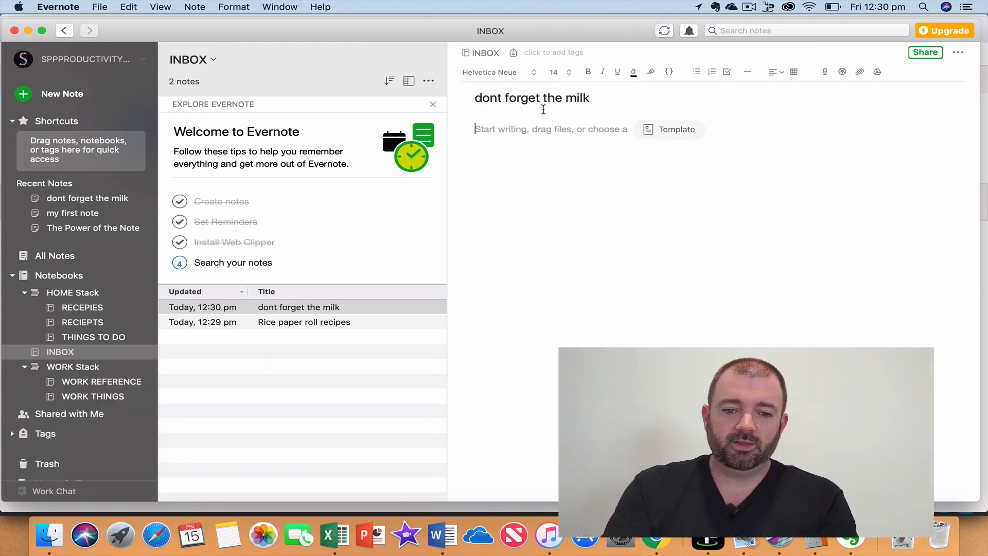
pyautogui.click(324, 321)
pyautogui.click(320, 307)
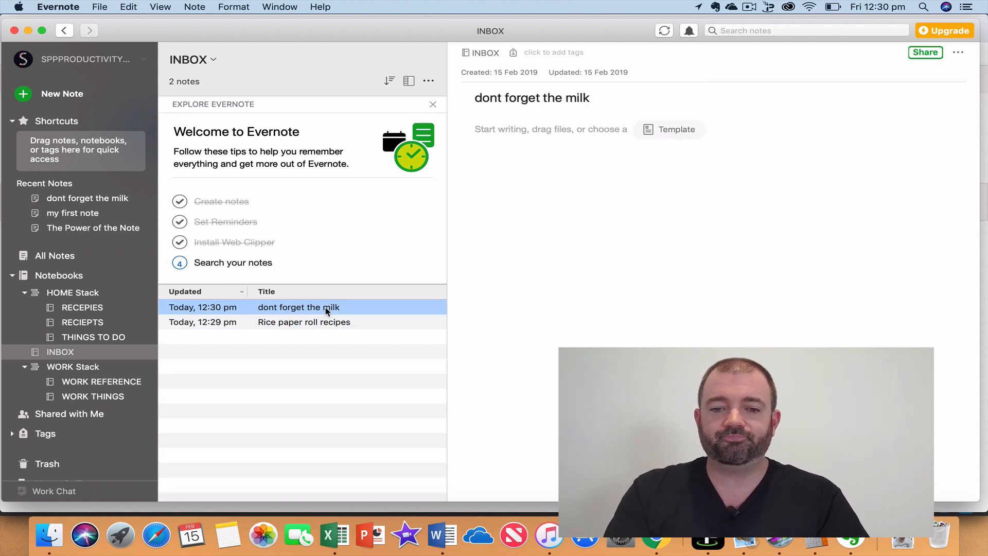
# Create a private notebook named 'Shopping lists' and drag it into the HOME Stack.
pyautogui.click(49, 280)
pyautogui.click(196, 57)
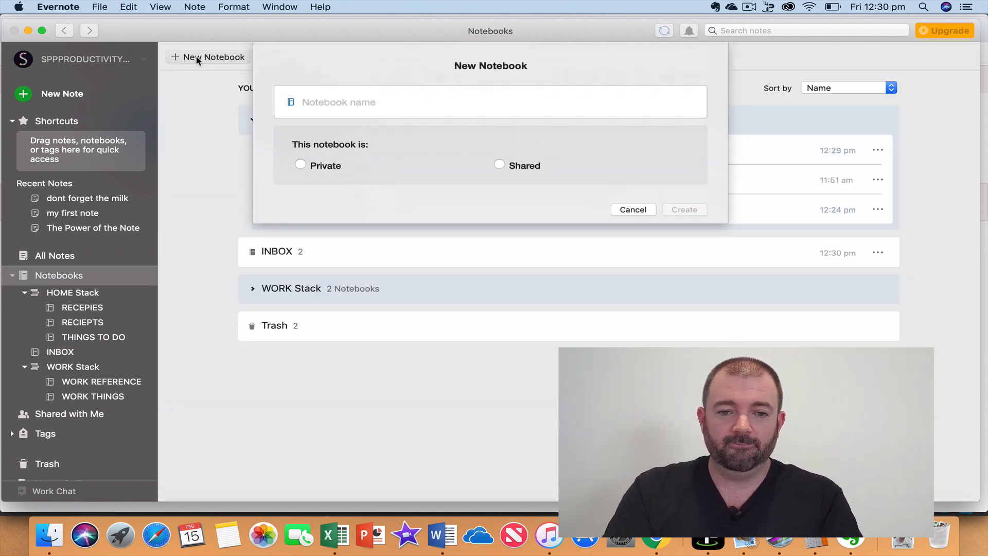
pyautogui.write('S')
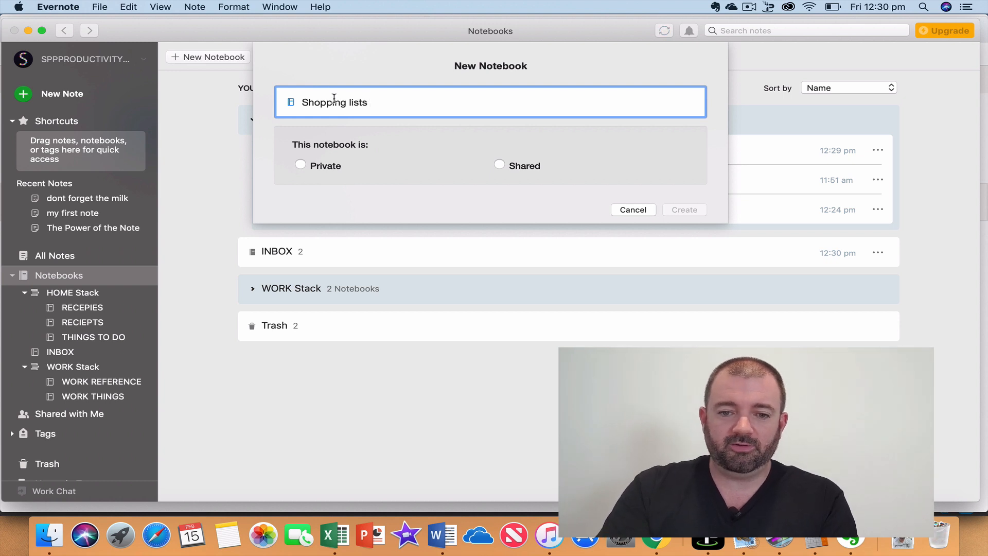
pyautogui.write('hopping lists')
pyautogui.click(301, 165)
pyautogui.click(695, 243)
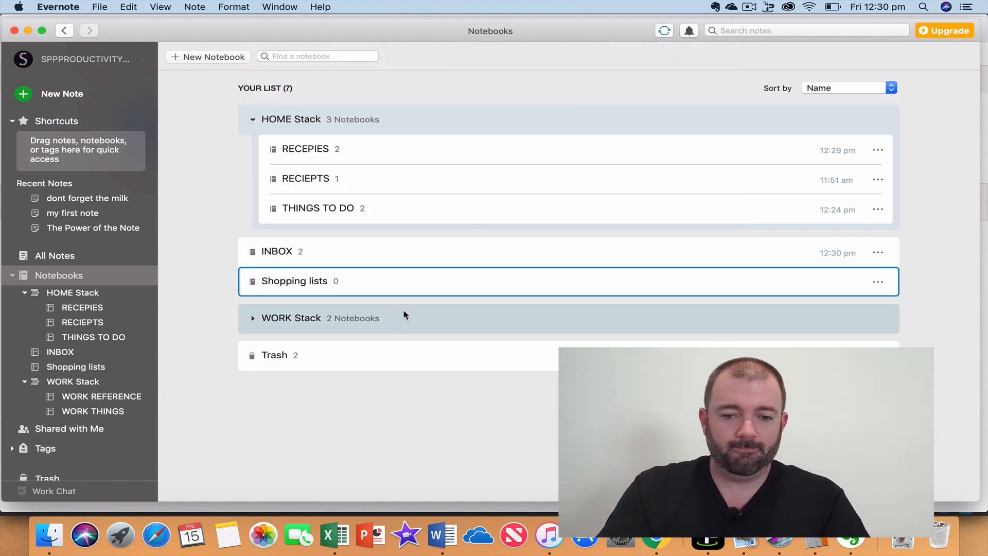
pyautogui.moveTo(364, 289); pyautogui.dragTo(320, 126)
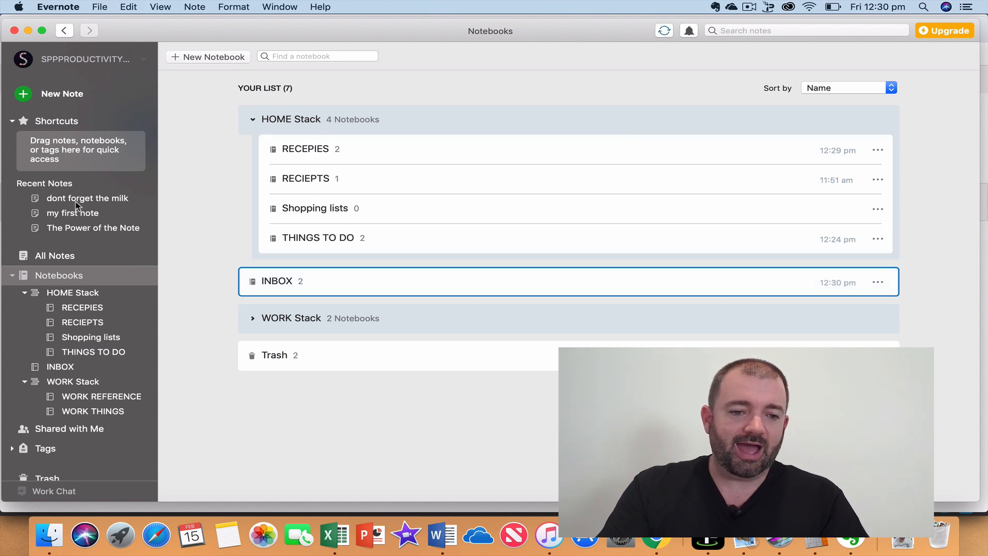
# From INBOX, file the milk note into Shopping lists and add the recipe note to Shortcuts.
pyautogui.click(87, 366)
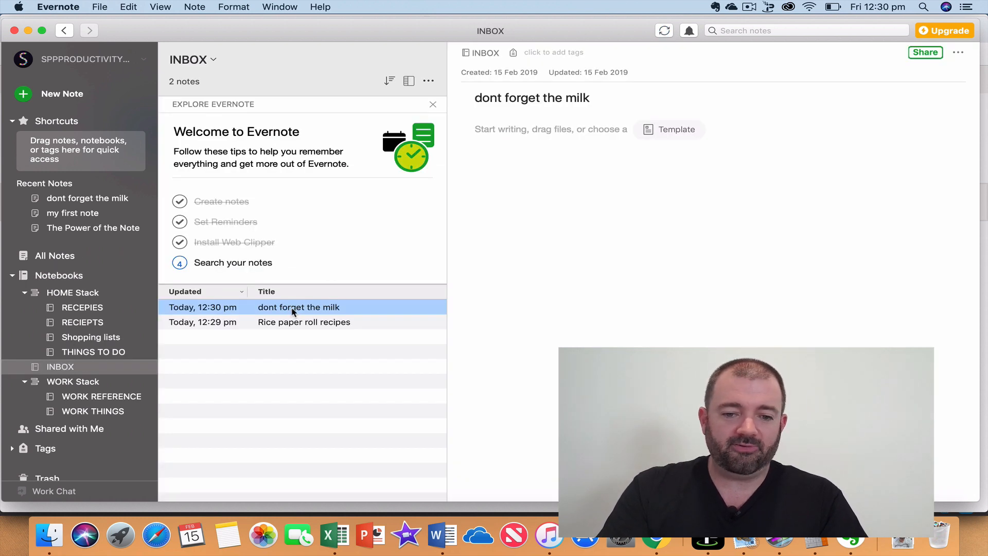
pyautogui.moveTo(308, 311); pyautogui.dragTo(98, 340)
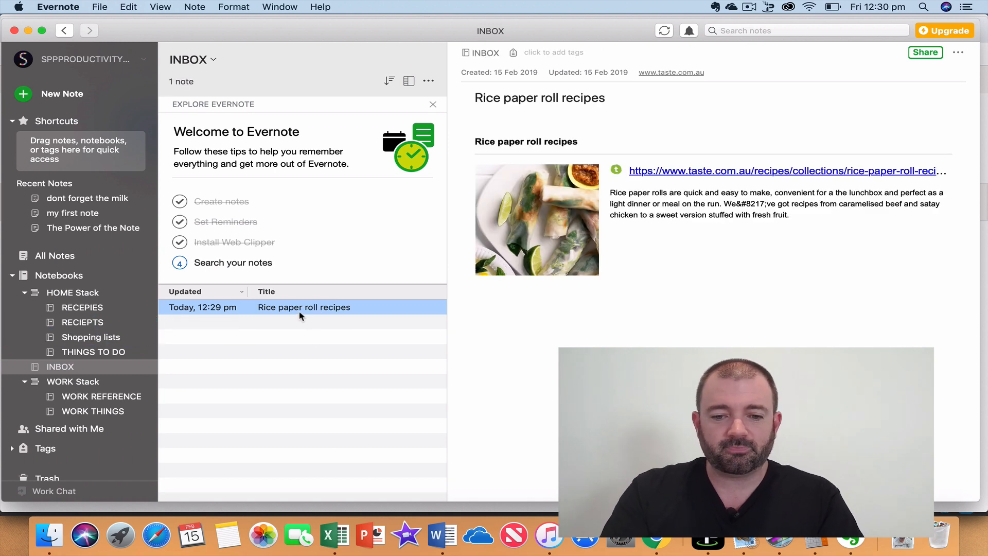
pyautogui.moveTo(303, 307); pyautogui.dragTo(77, 126)
# Check each HOME notebook, confirm RECEPIES holds the recipe, then view All Notes.
pyautogui.click(84, 270)
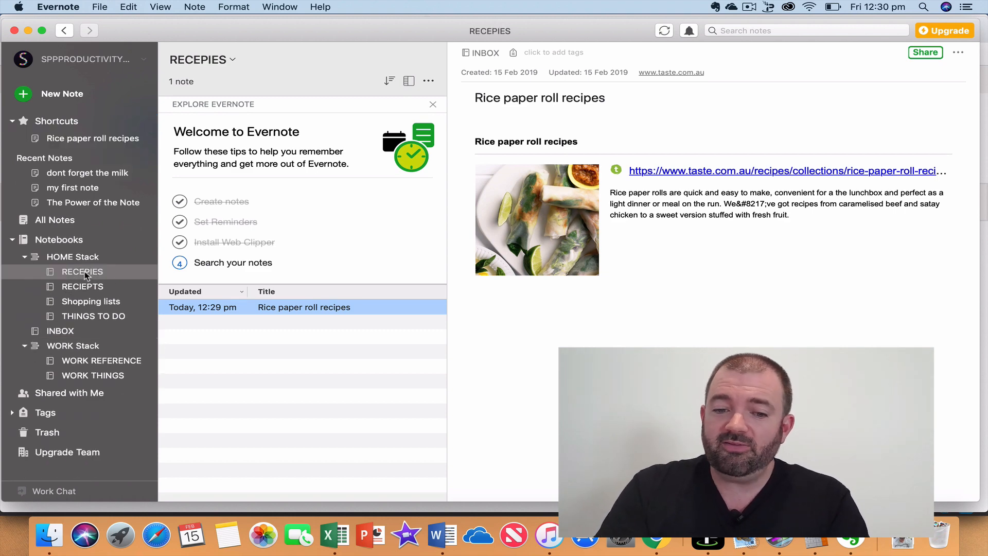
pyautogui.click(87, 287)
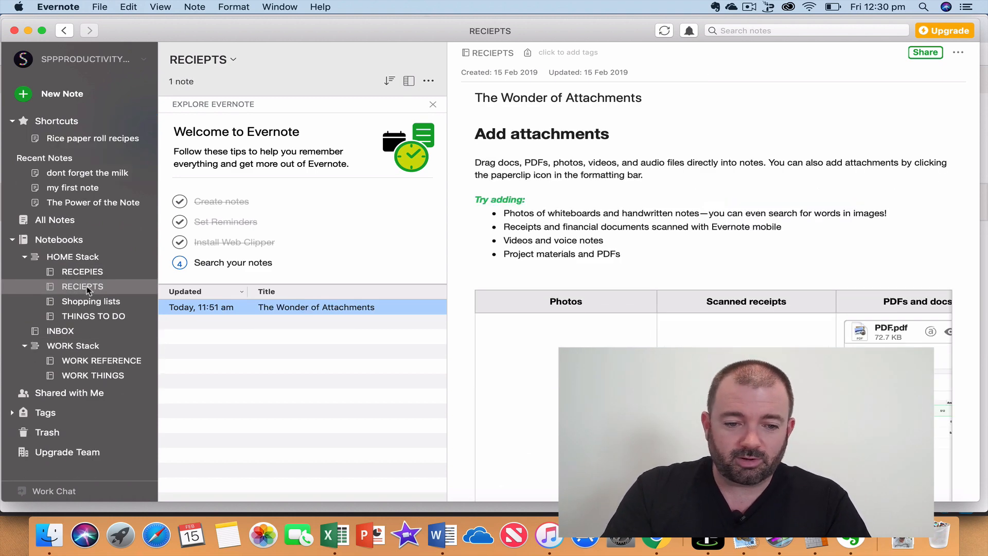
pyautogui.click(85, 302)
pyautogui.click(83, 318)
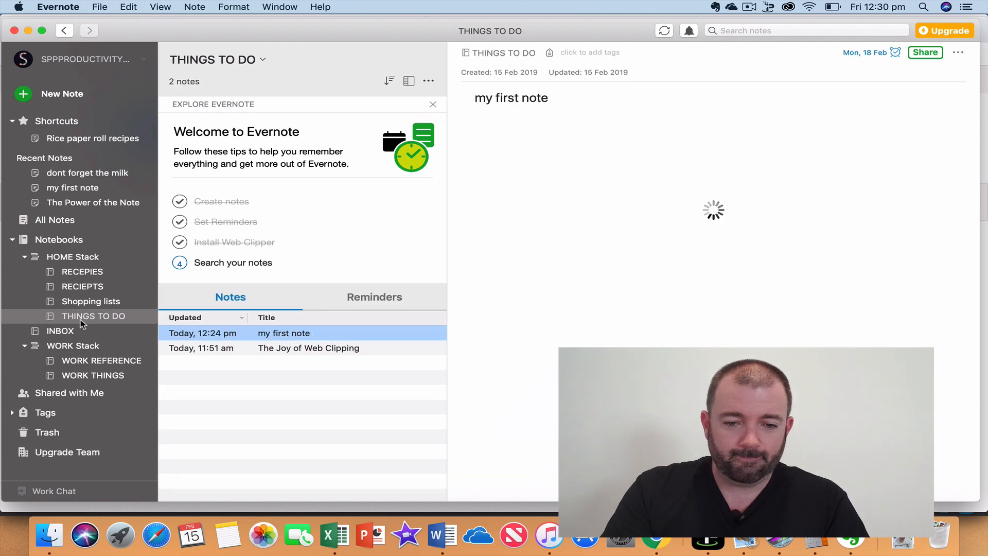
pyautogui.click(67, 332)
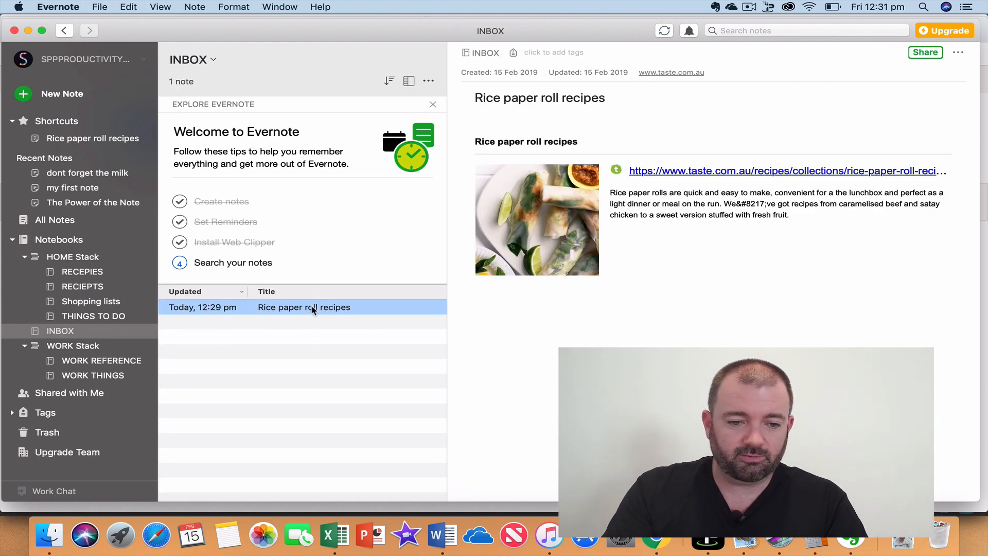
pyautogui.click(87, 273)
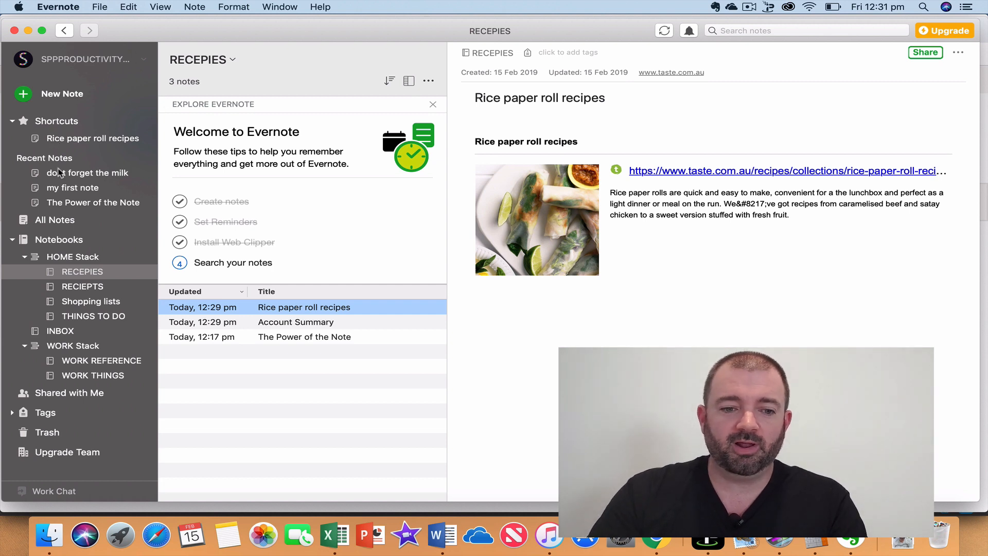
pyautogui.click(61, 223)
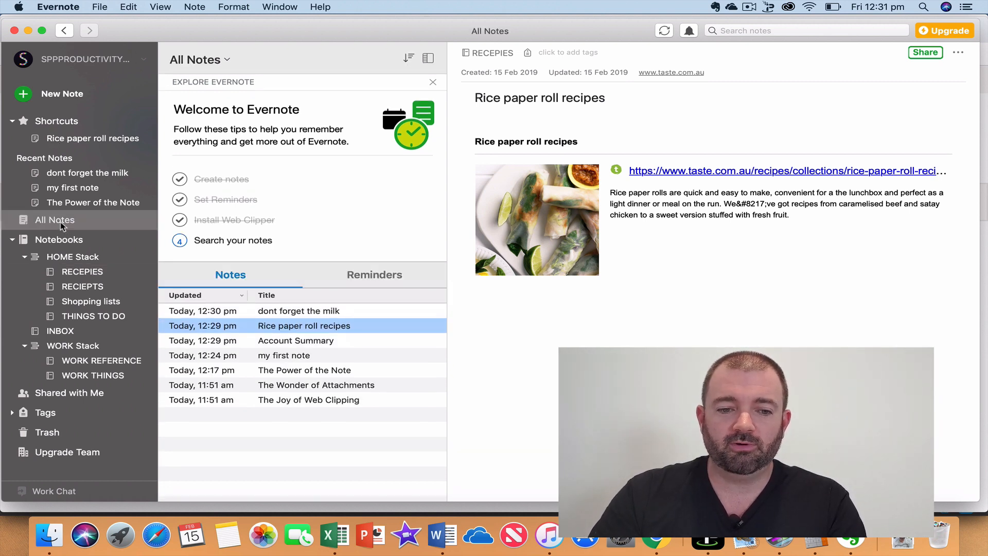
pyautogui.click(306, 386)
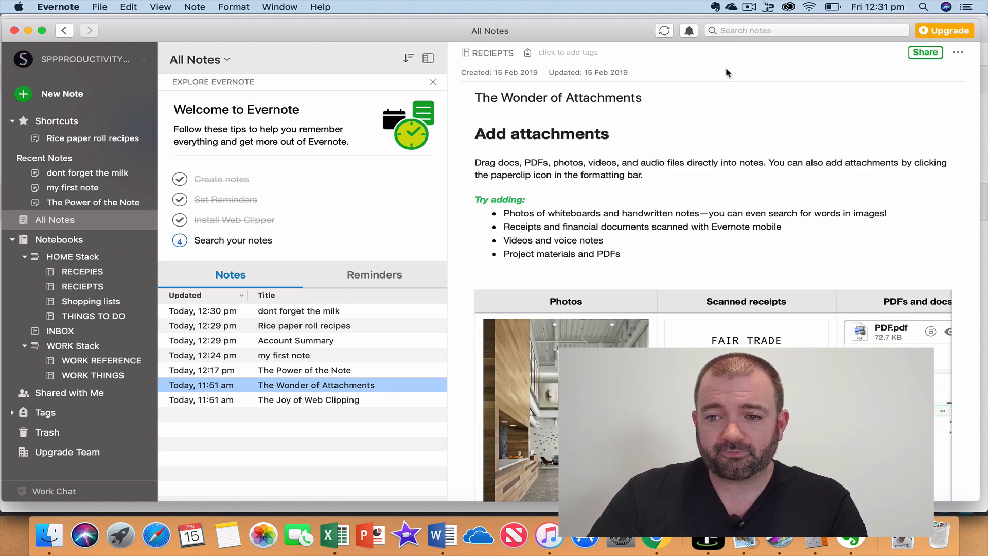
# Search all notes for 'rice paper rolls', then return to the RECEPIES notebook.
pyautogui.click(747, 31)
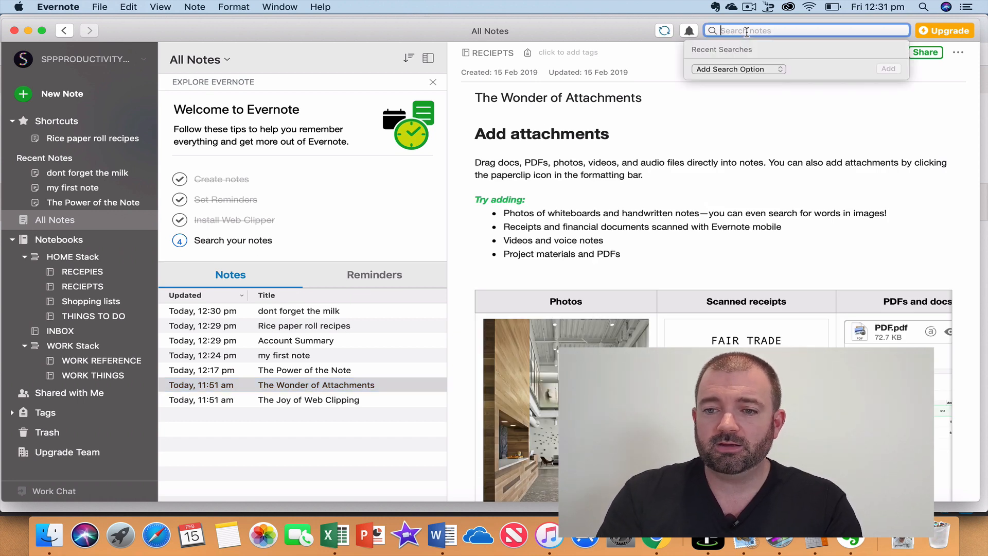
pyautogui.click(770, 70)
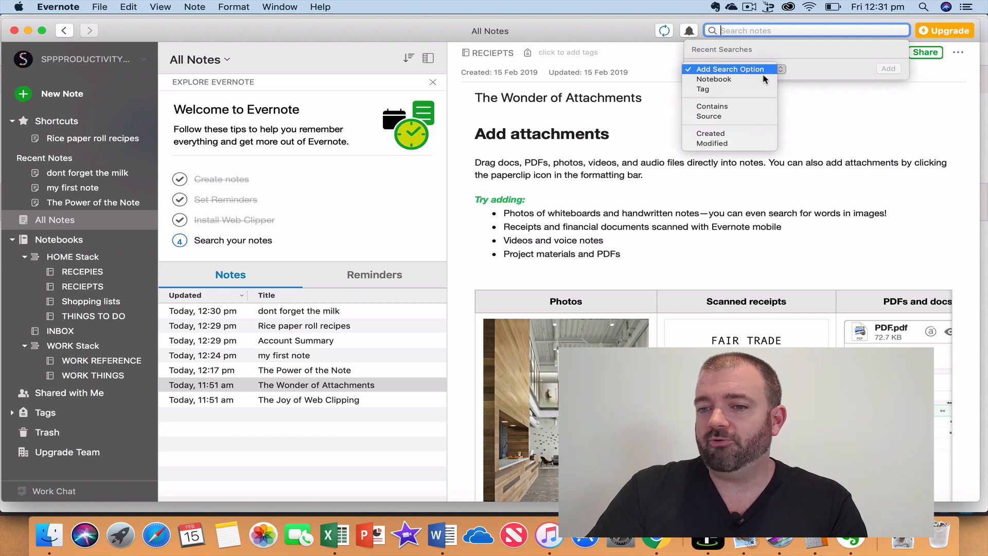
pyautogui.click(803, 56)
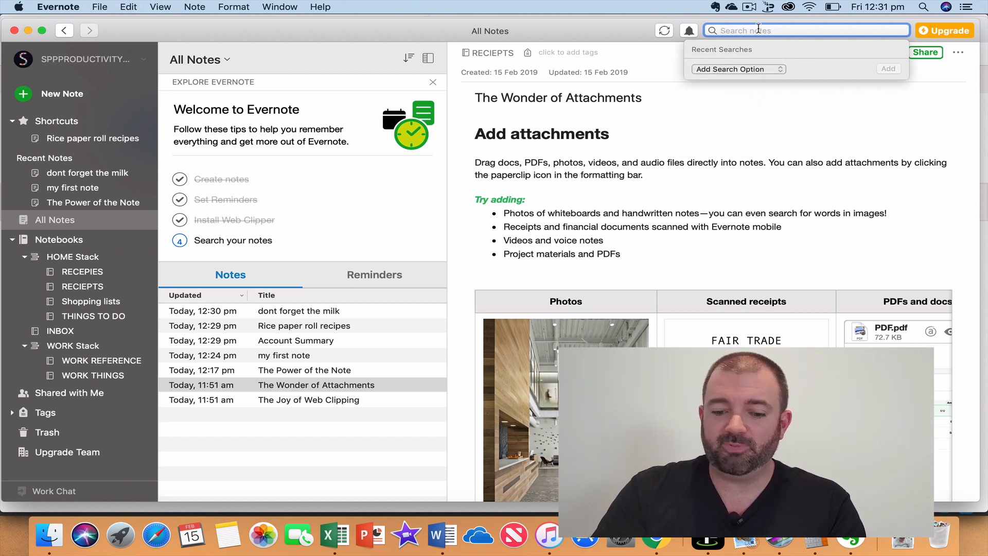
pyautogui.write('rice pap')
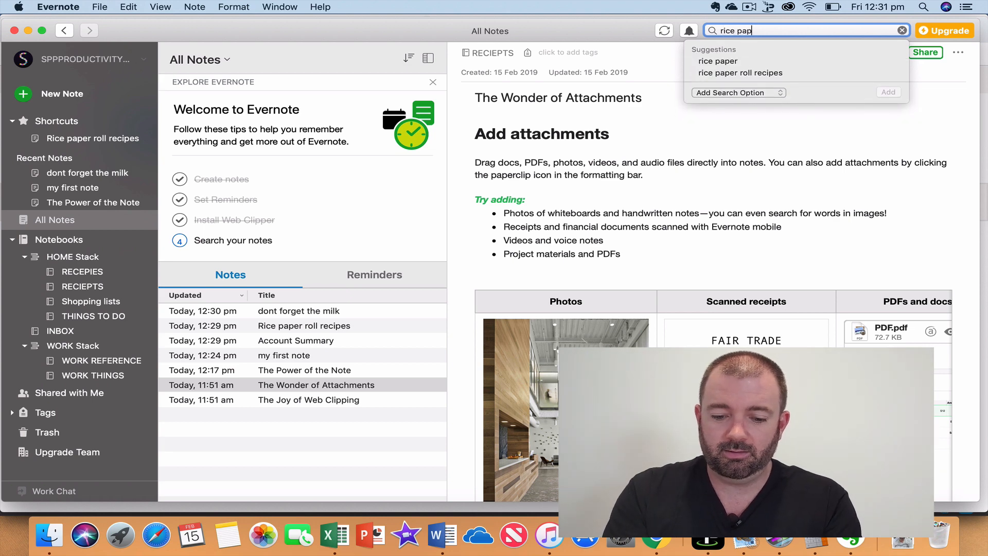
pyautogui.write('er rolls')
pyautogui.press('Return')
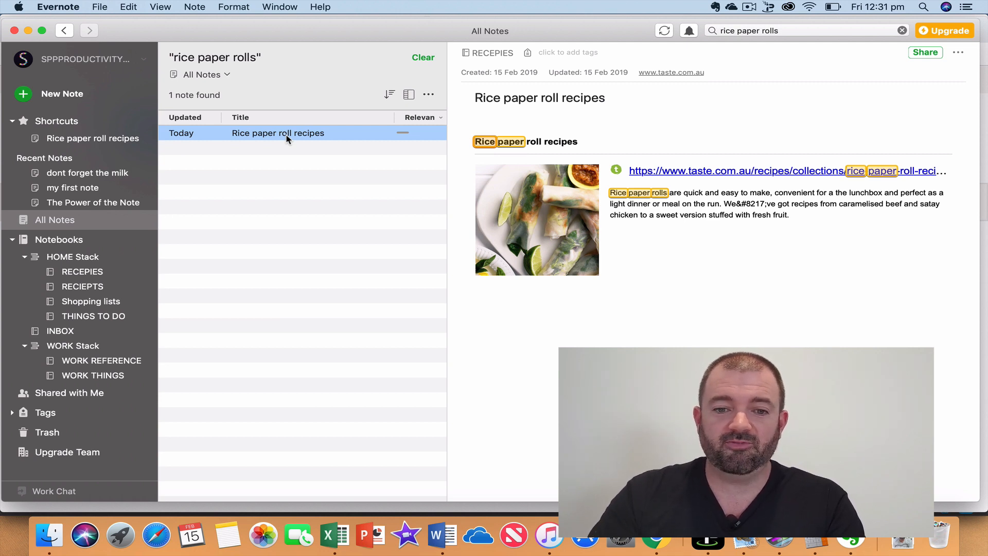
pyautogui.click(96, 272)
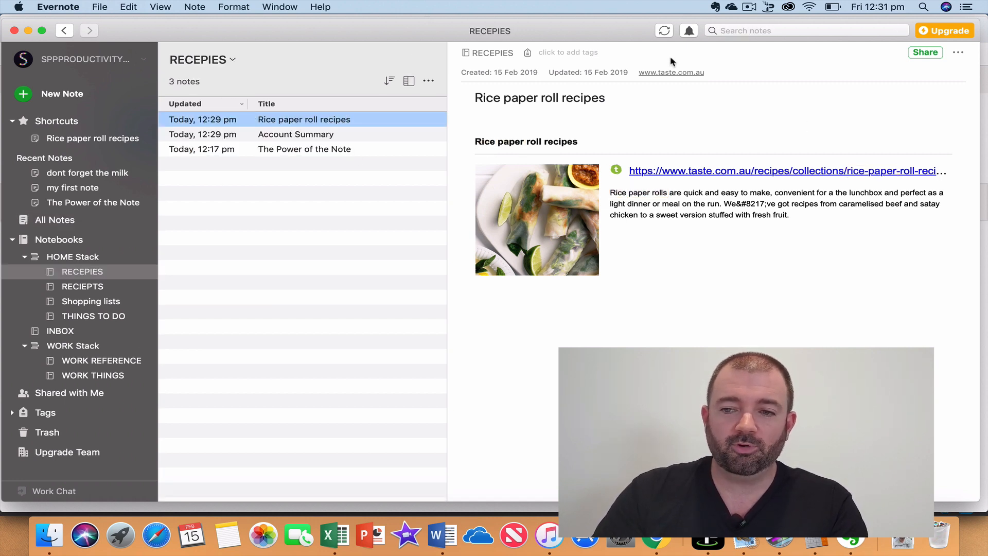
# Add a Notebook search filter set to RECEPIES, then close the search back to RECEPIES.
pyautogui.click(752, 32)
pyautogui.click(739, 101)
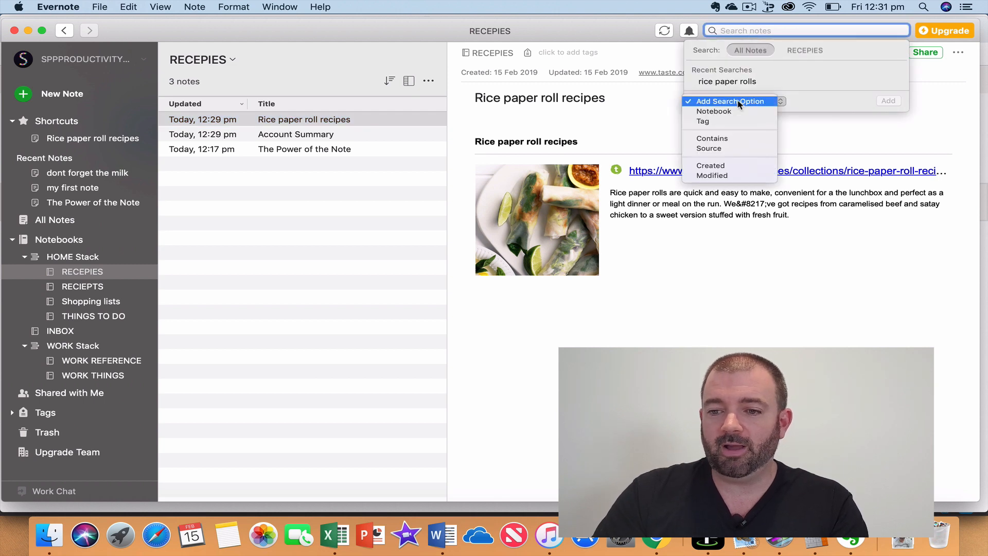
pyautogui.click(733, 111)
pyautogui.click(806, 101)
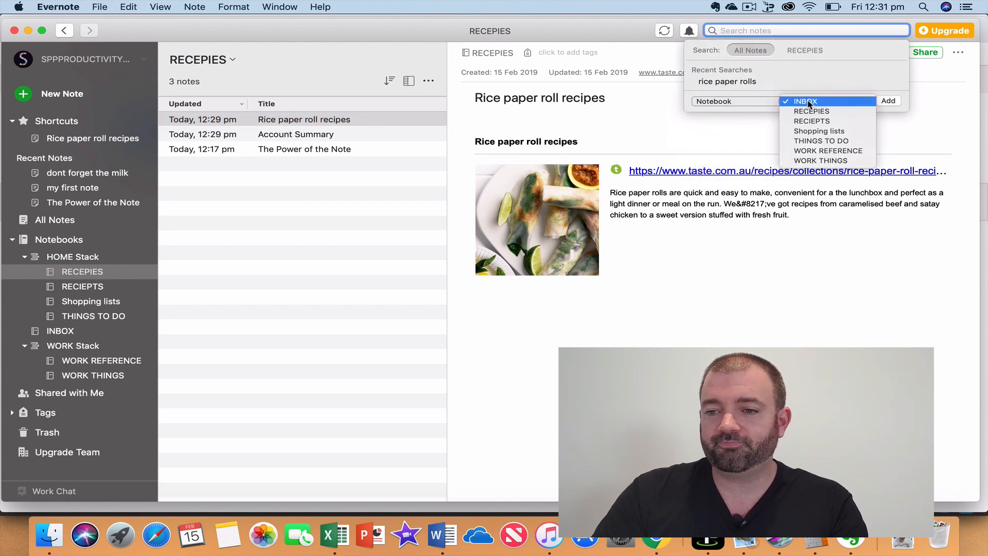
pyautogui.click(811, 112)
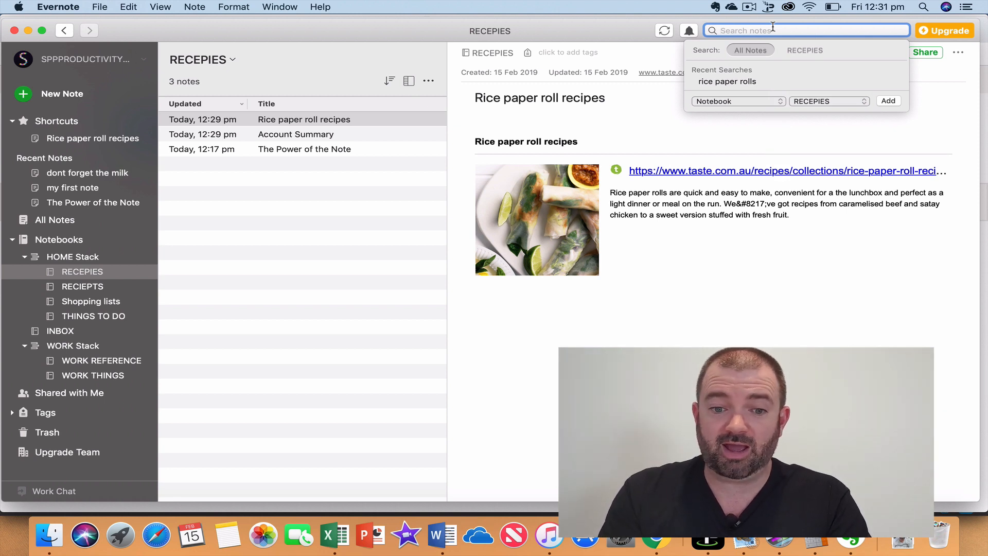
pyautogui.click(91, 272)
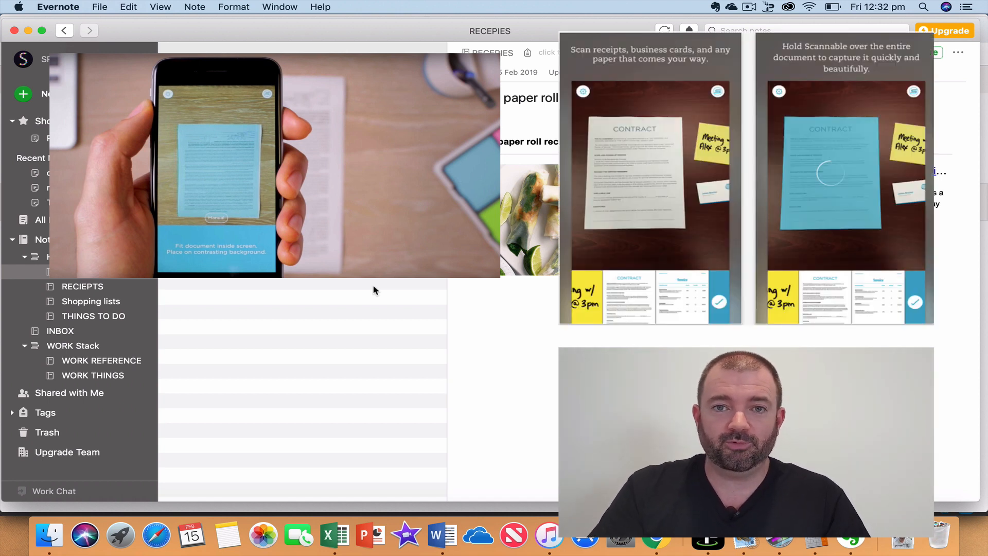
# Add a new note to the RECIEPTS notebook, entering its title and moving into the body.
pyautogui.click(82, 287)
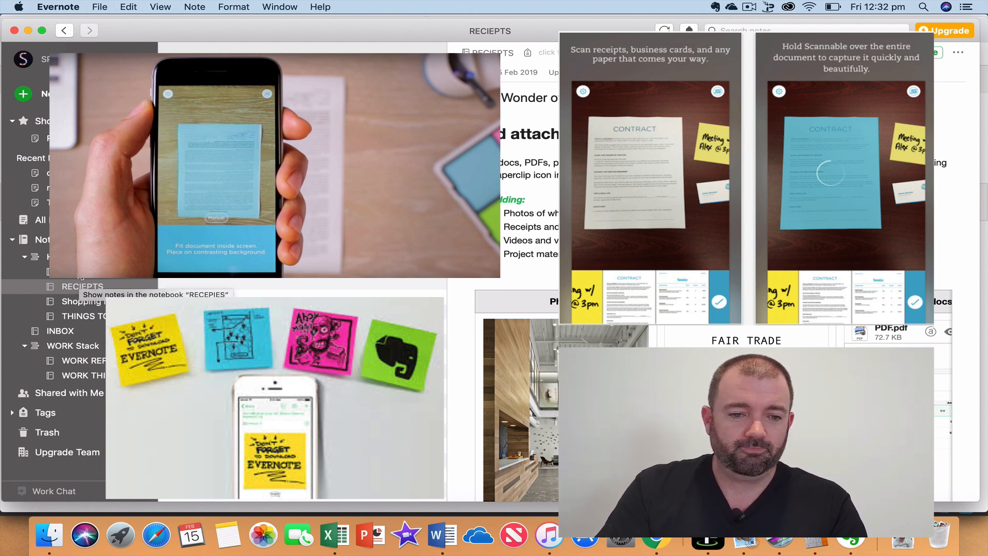
pyautogui.click(26, 94)
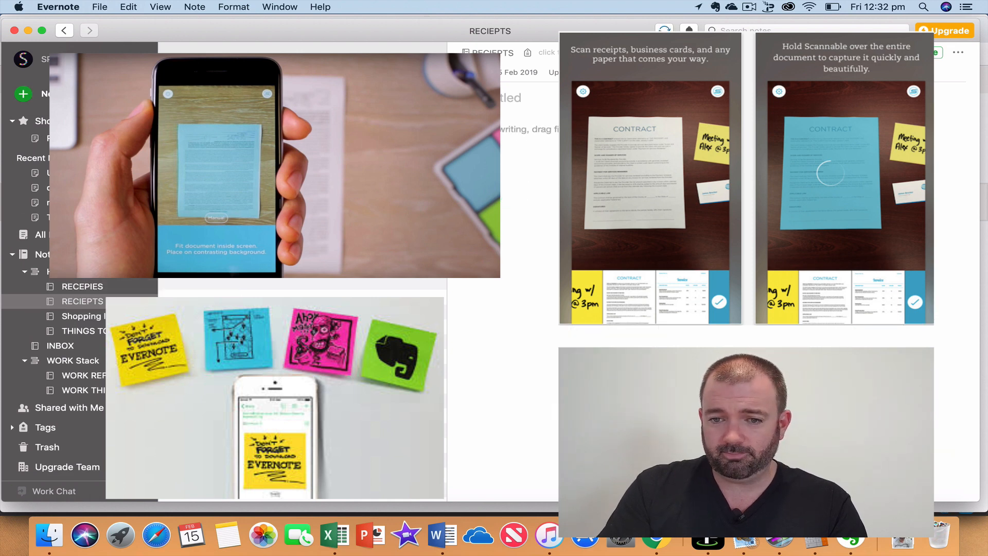
pyautogui.click(506, 104)
pyautogui.write('New')
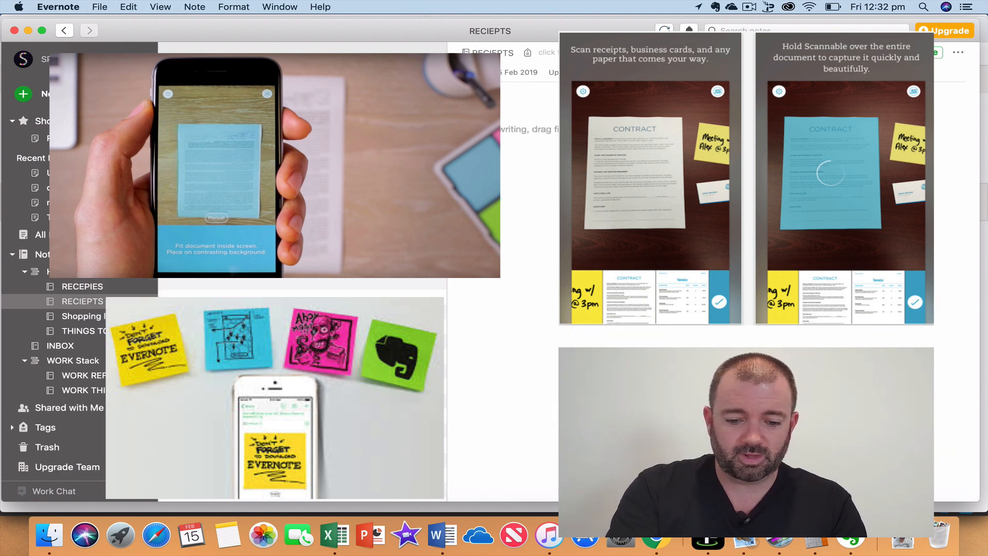
pyautogui.press('Return')
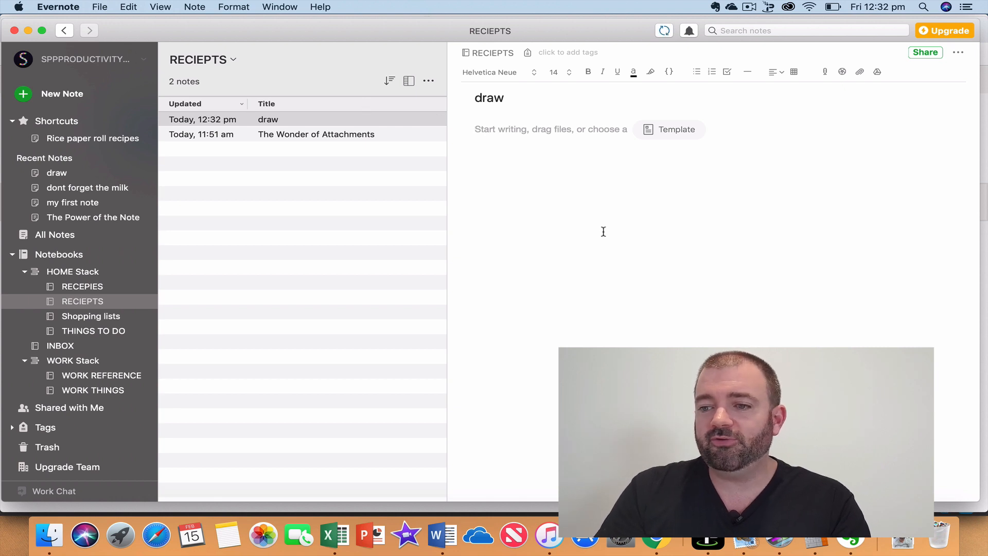
# Browse HOME Stack, then RECEPIES, RECIEPTS, Shopping lists and THINGS TO DO, ending on RECEPIES.
pyautogui.click(88, 273)
pyautogui.click(70, 288)
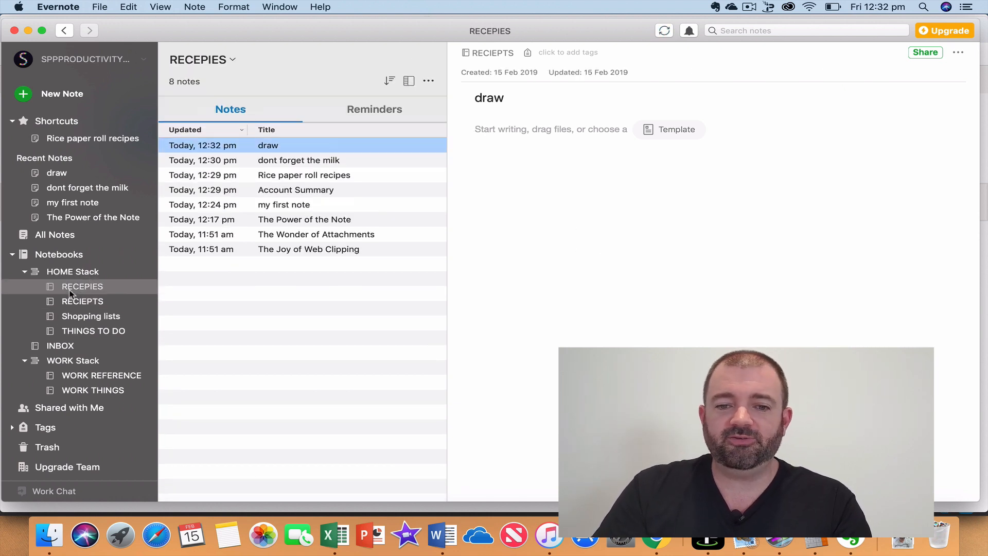
pyautogui.click(69, 303)
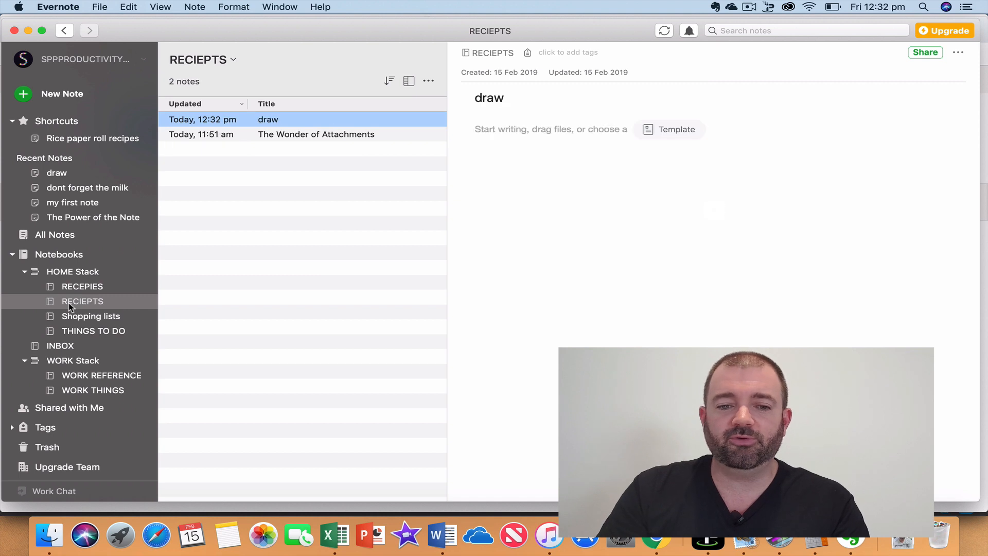
pyautogui.click(79, 318)
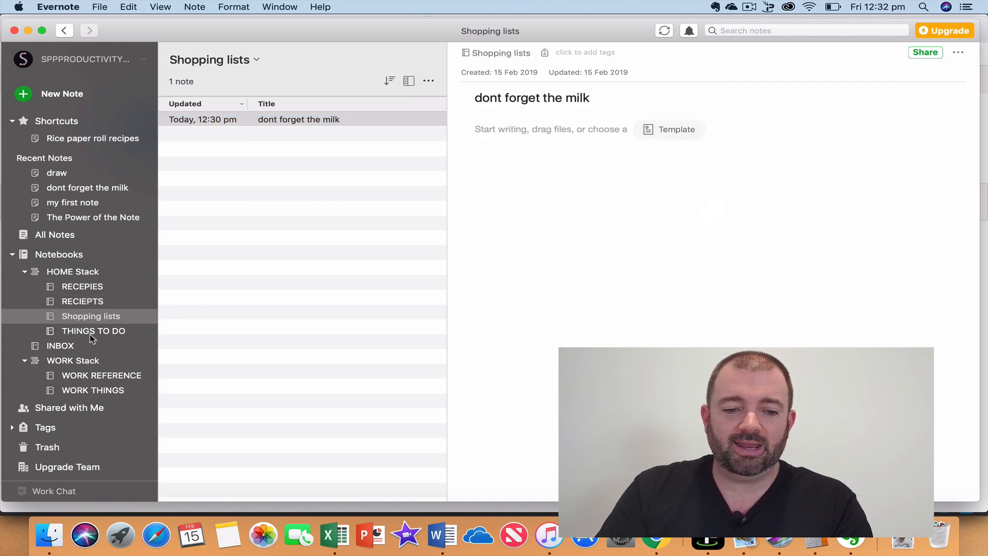
pyautogui.click(91, 332)
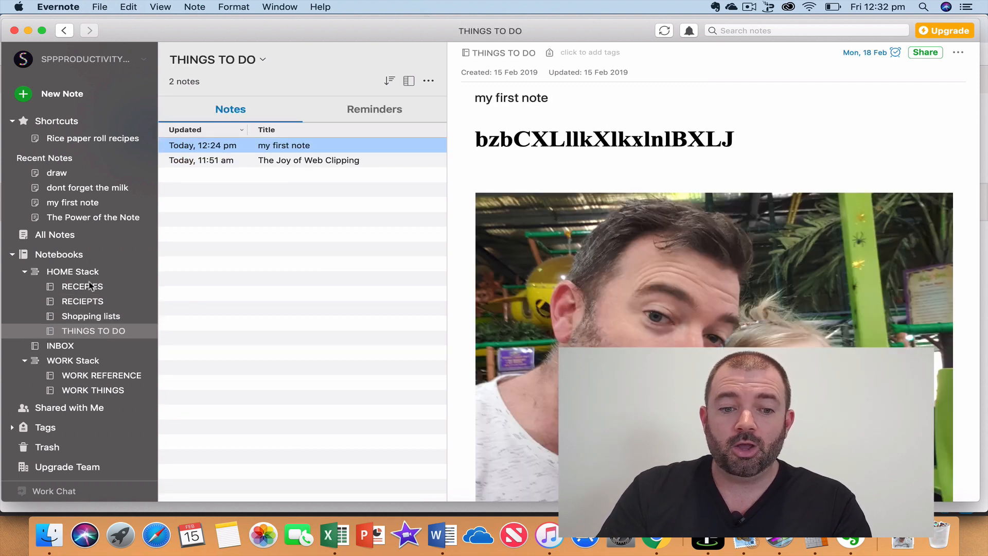
pyautogui.click(80, 289)
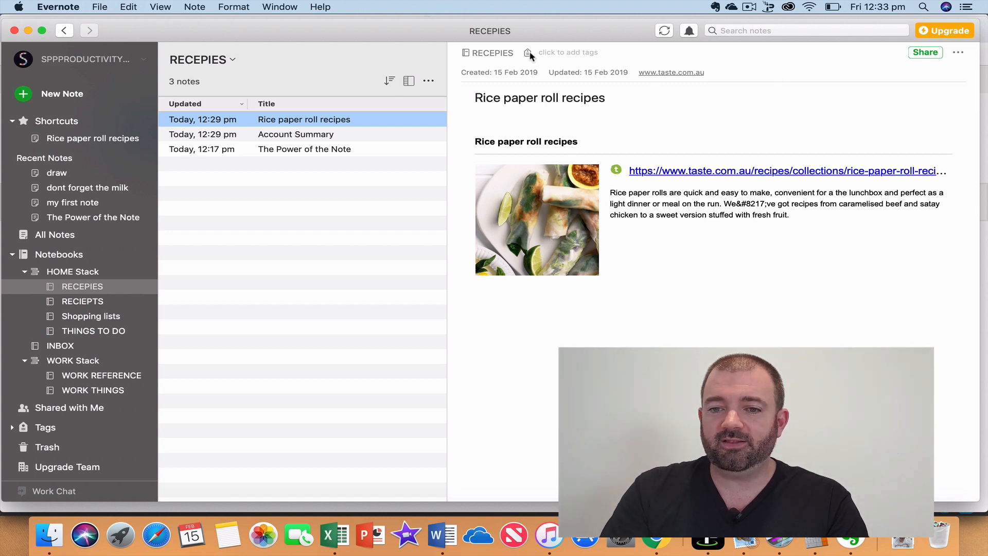
# Tag the Rice paper roll recipes note with 'Asian recepies'.
pyautogui.click(553, 52)
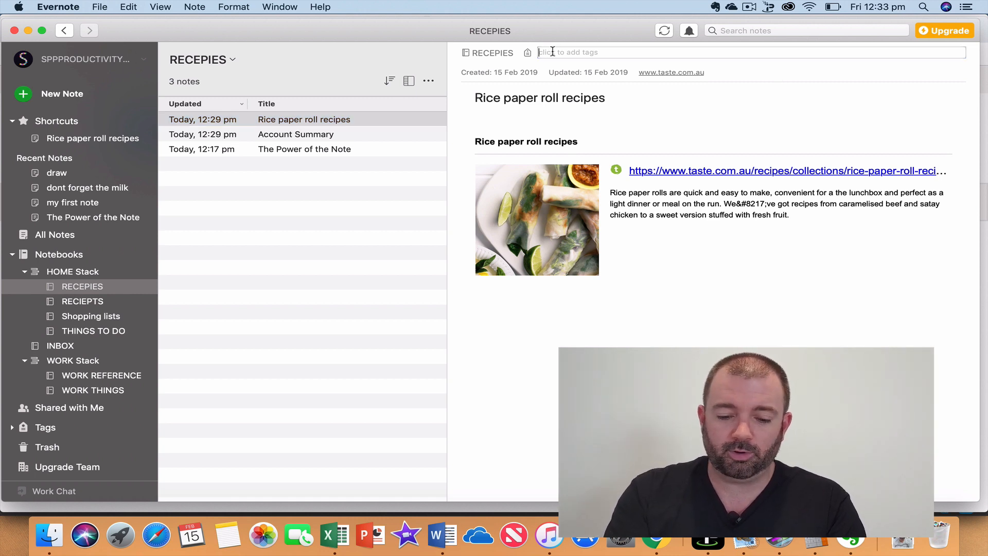
pyautogui.write('Asian ')
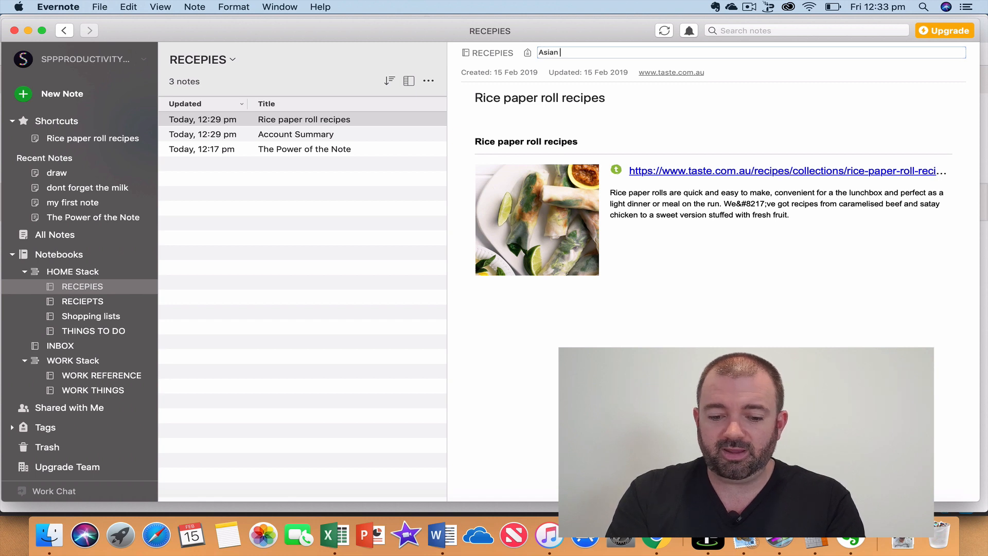
pyautogui.write('recepies')
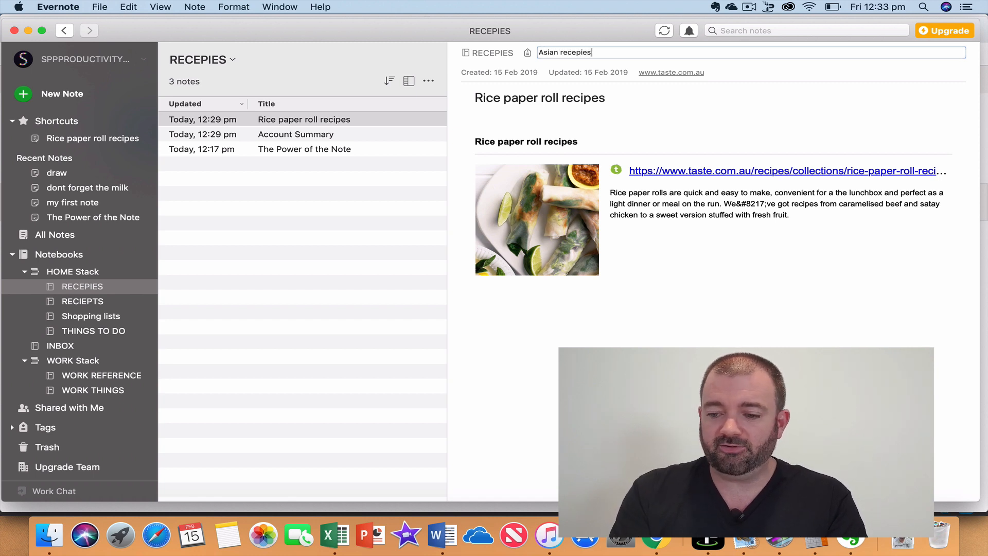
pyautogui.press('Return')
pyautogui.click(664, 132)
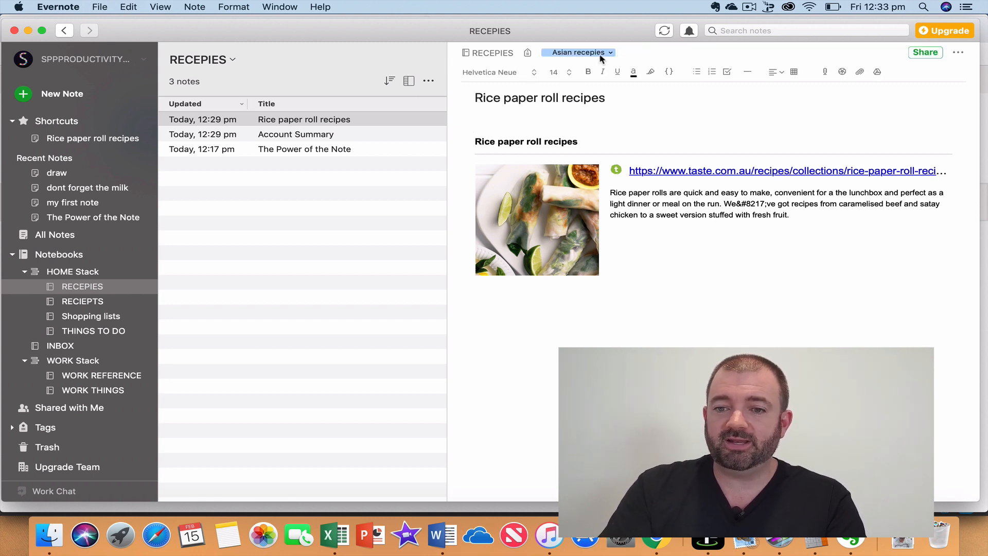
# Add the tags 'American recepies' and 'Fast food', then expand Tags in the sidebar.
pyautogui.click(637, 50)
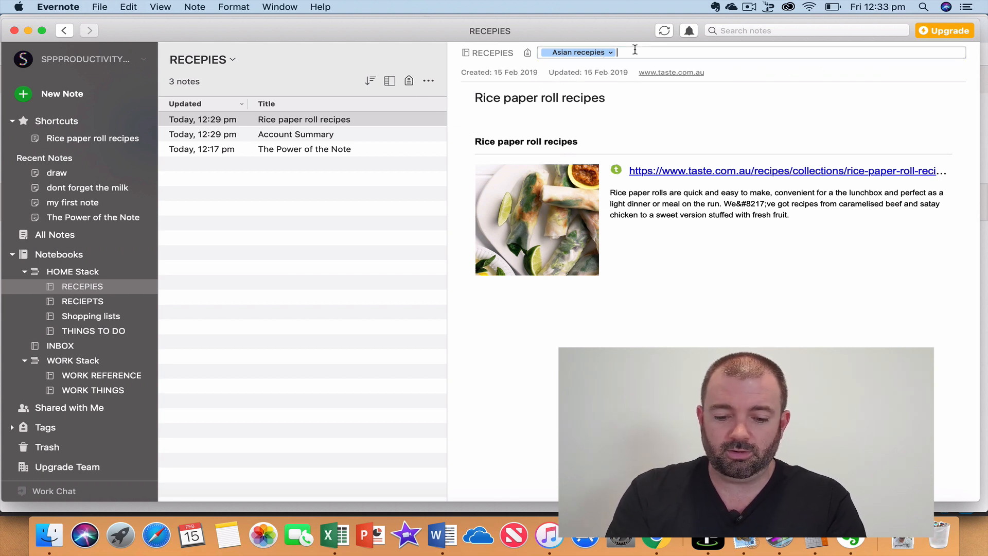
pyautogui.write('American re')
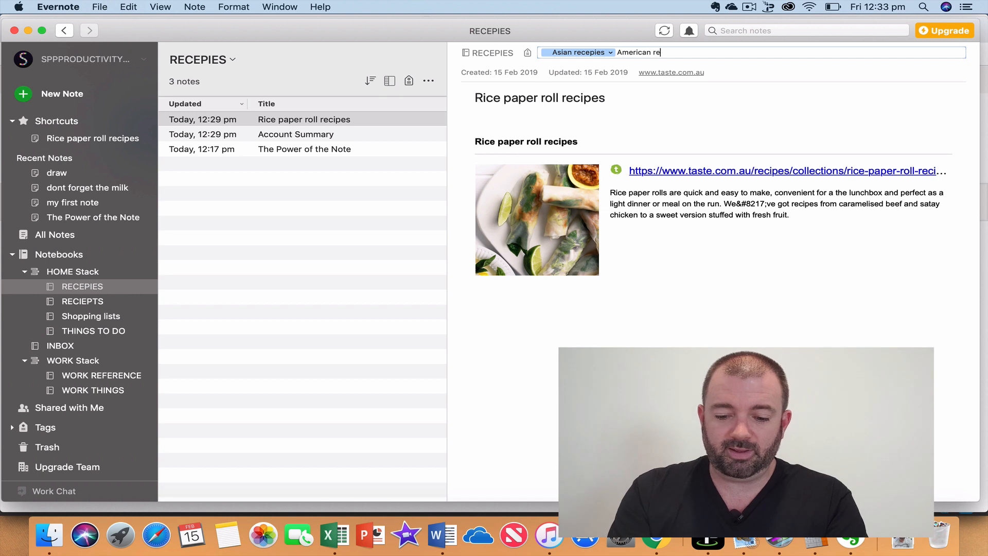
pyautogui.write('cepies')
pyautogui.press('Return')
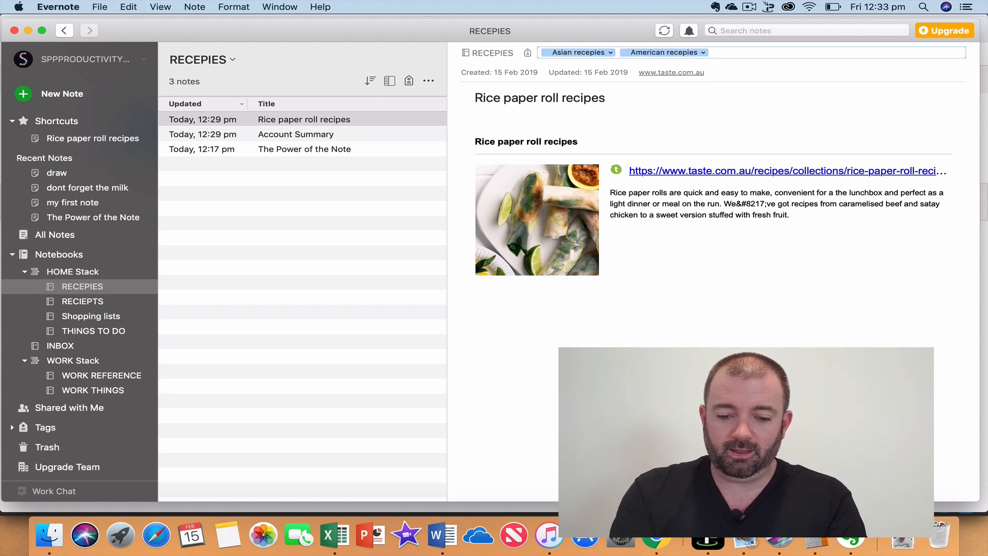
pyautogui.write('Fast food')
pyautogui.press('Return')
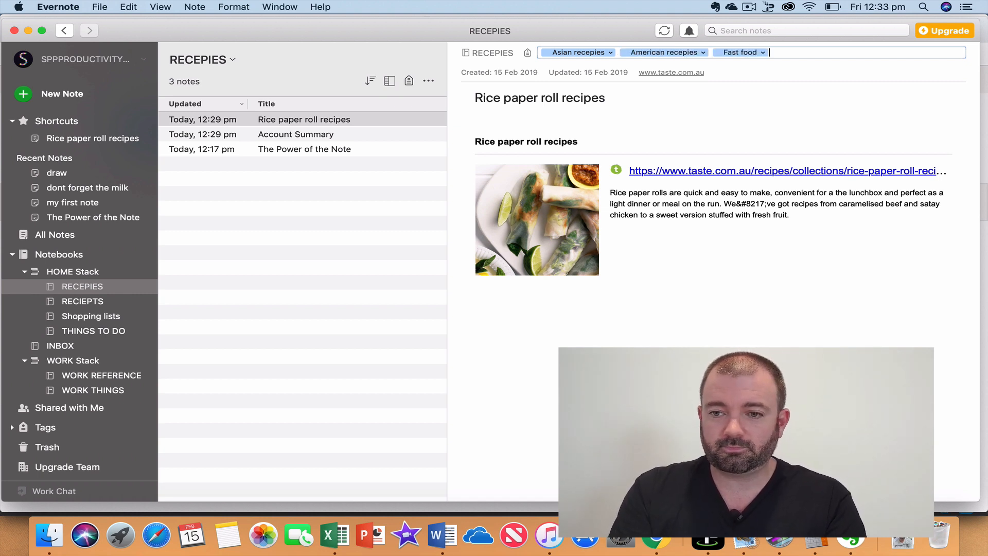
pyautogui.click(13, 428)
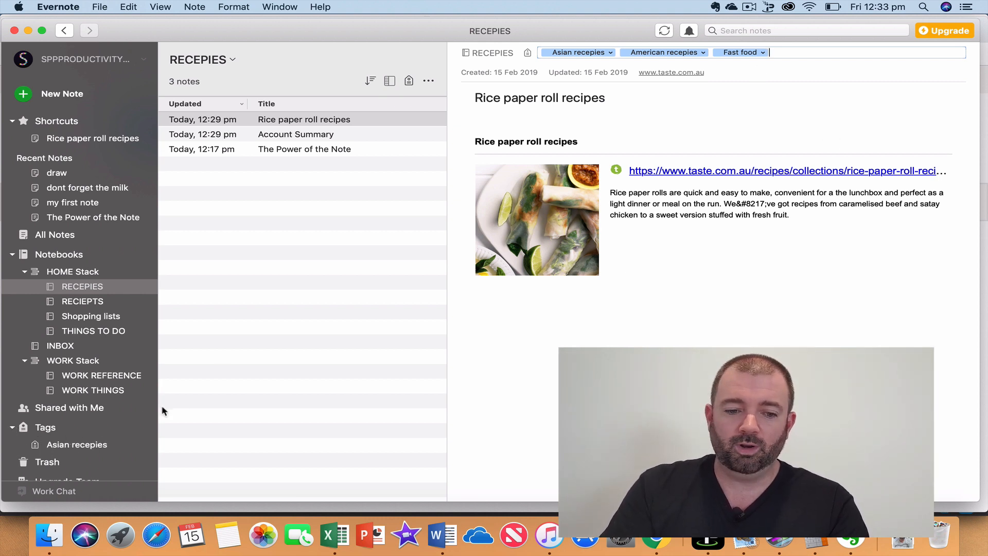
# View the Asian recepies and American recepies tag listings, then collapse Tags and return to RECEPIES.
pyautogui.click(66, 453)
pyautogui.scroll(-2, 89, 463)
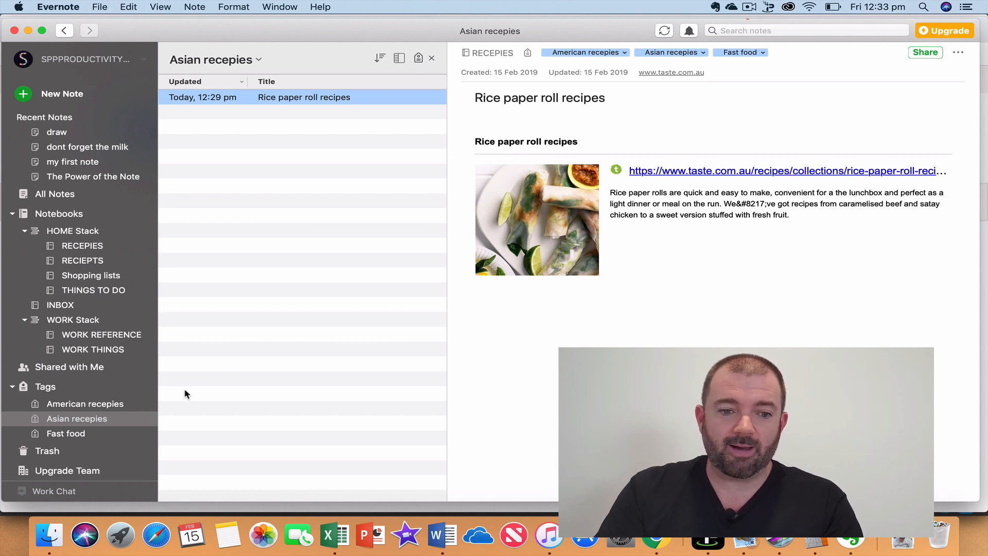
pyautogui.click(85, 406)
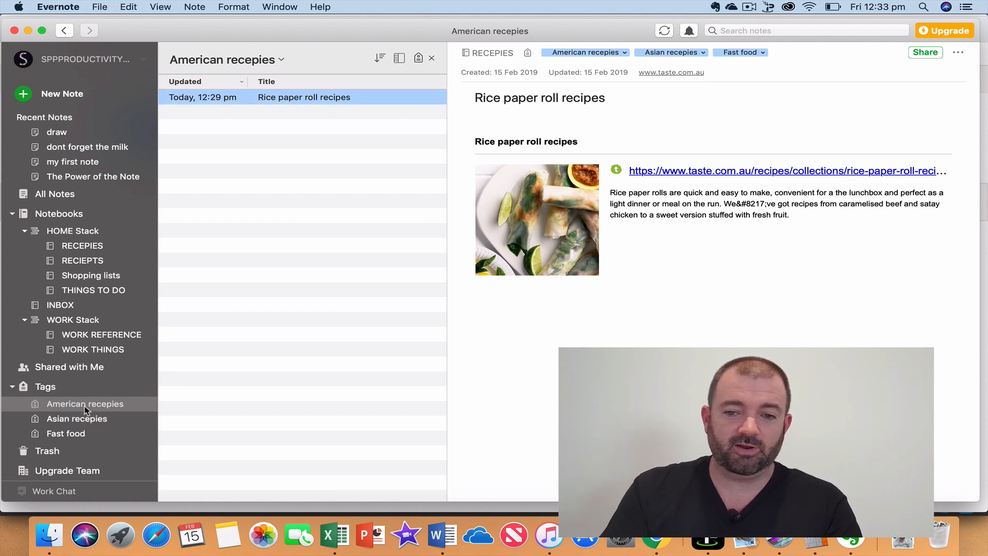
pyautogui.click(49, 423)
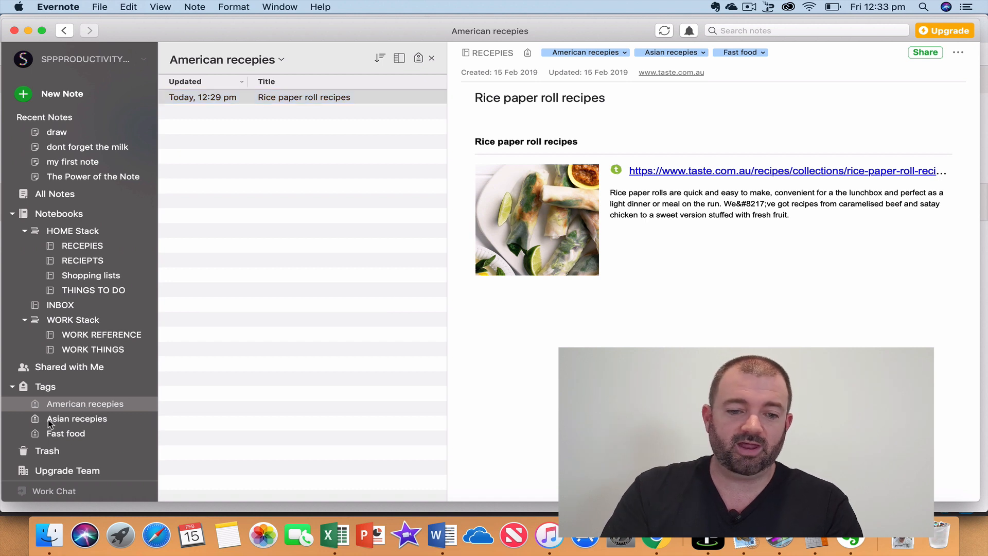
pyautogui.click(13, 388)
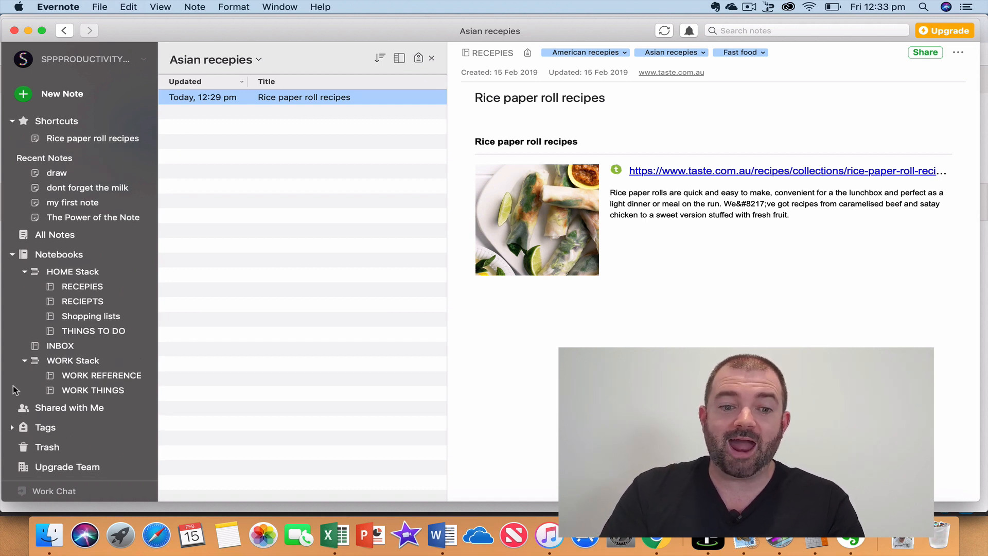
pyautogui.click(75, 288)
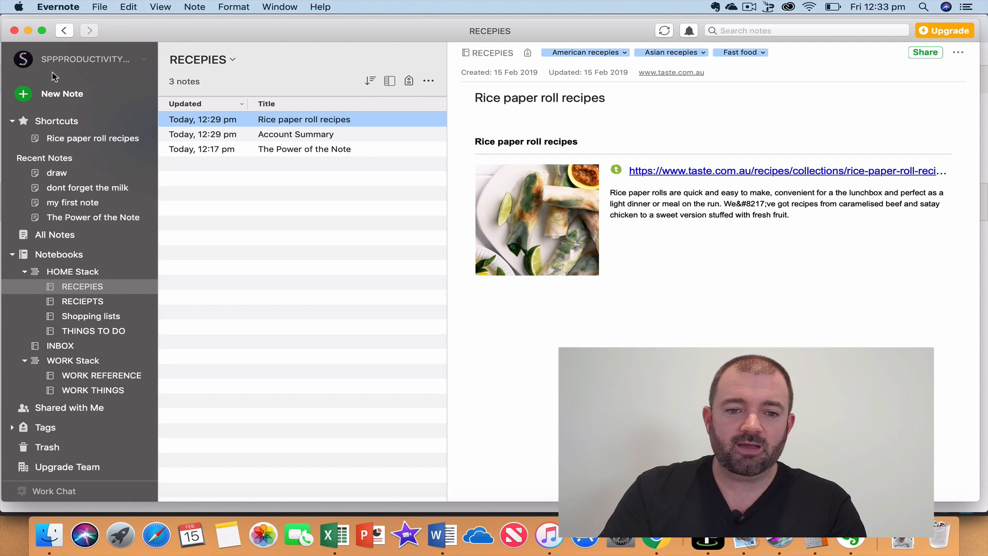
# Filter RECEPIES by the American recepies tag, then bring up the Upgrade window.
pyautogui.click(409, 82)
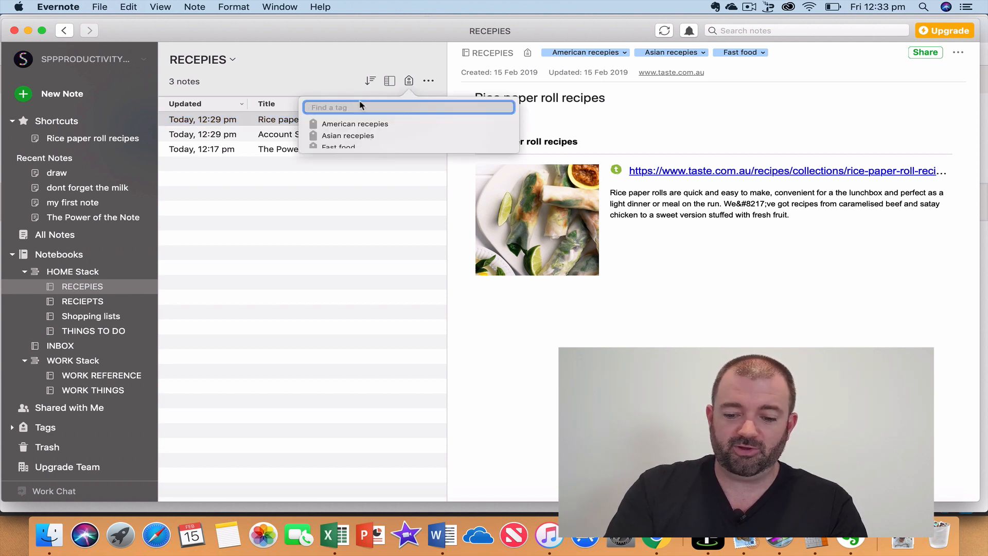
pyautogui.write('amer')
pyautogui.press('BackSpace')
pyautogui.press('BackSpace')
pyautogui.press('BackSpace')
pyautogui.press('BackSpace')
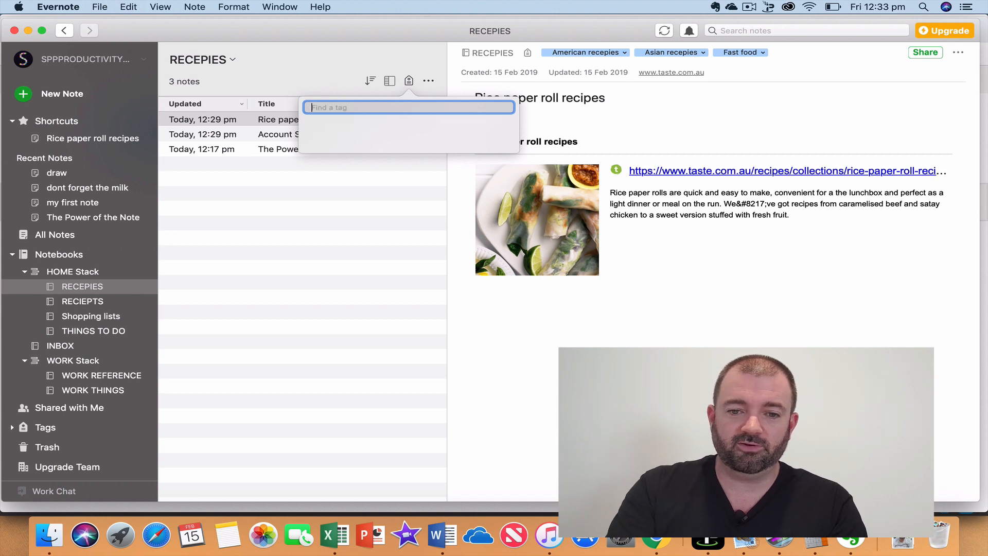
pyautogui.write('ame')
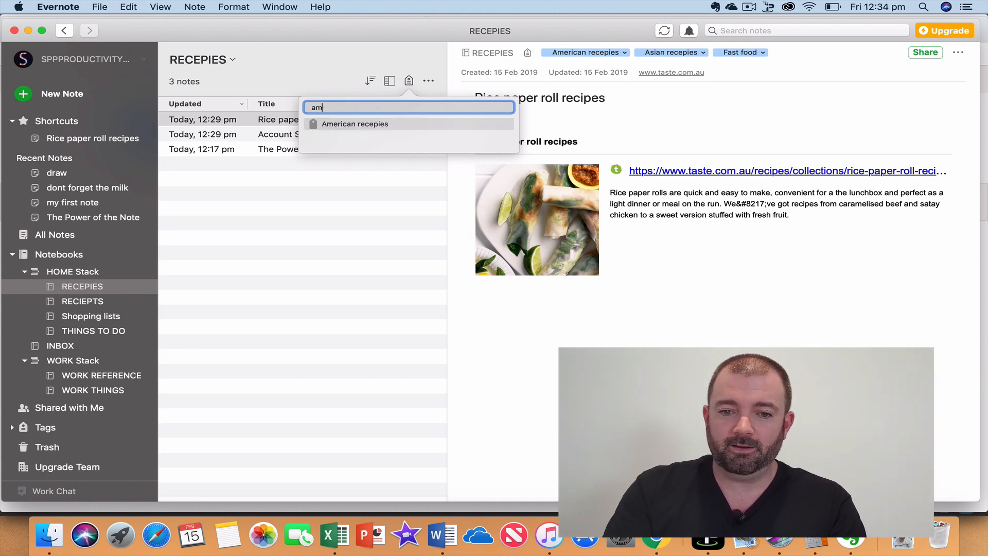
pyautogui.click(368, 124)
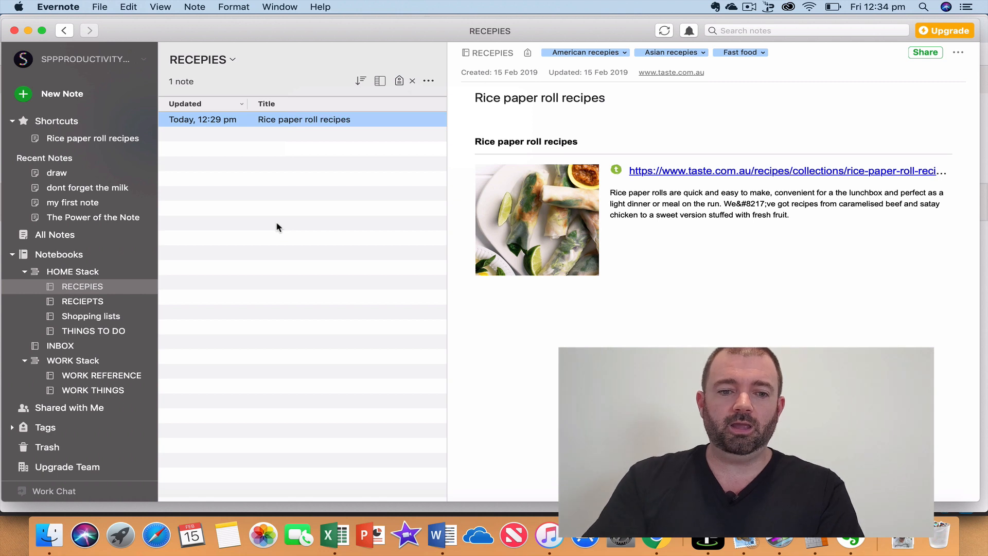
pyautogui.click(939, 33)
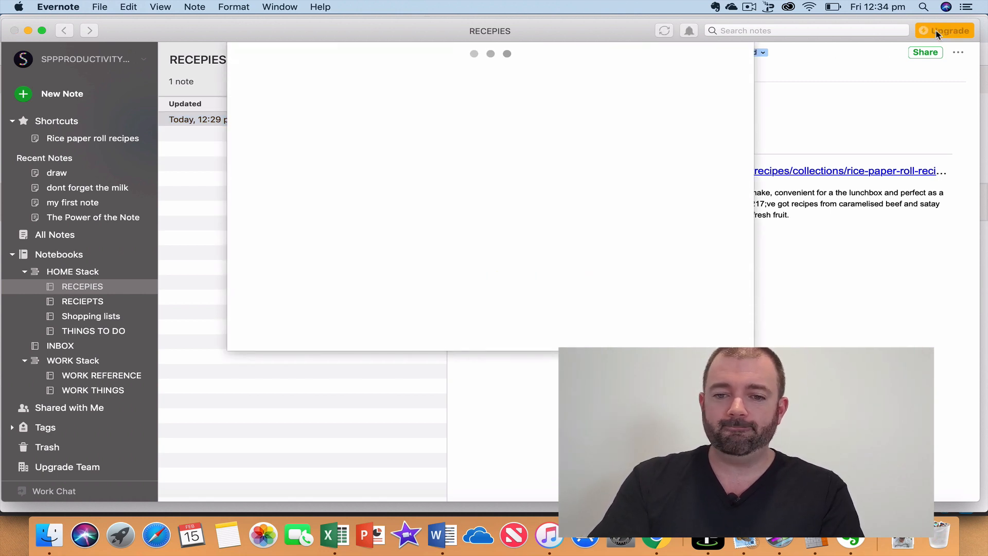
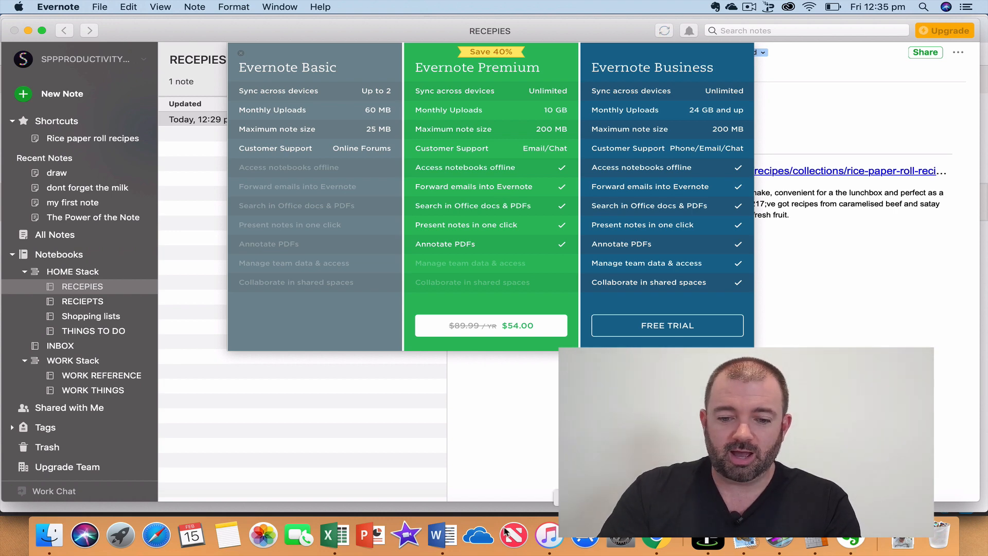
# Bring Chrome, showing the Rice paper roll recipes page, in front of Evernote.
pyautogui.click(655, 538)
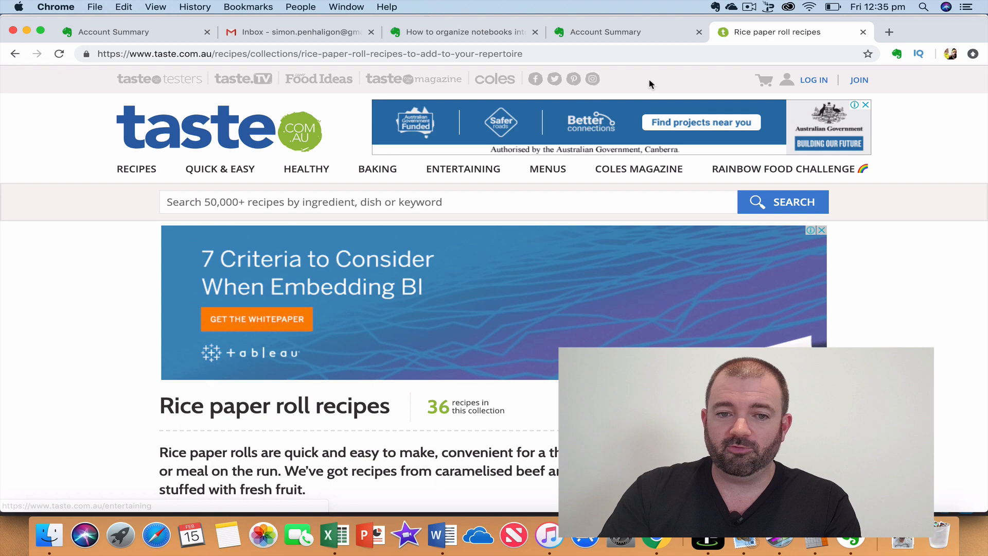
# Open the 'Toyo Tires Extends With GIANTS' email under Gmail's FOOTBALL label and start a forward.
pyautogui.click(270, 33)
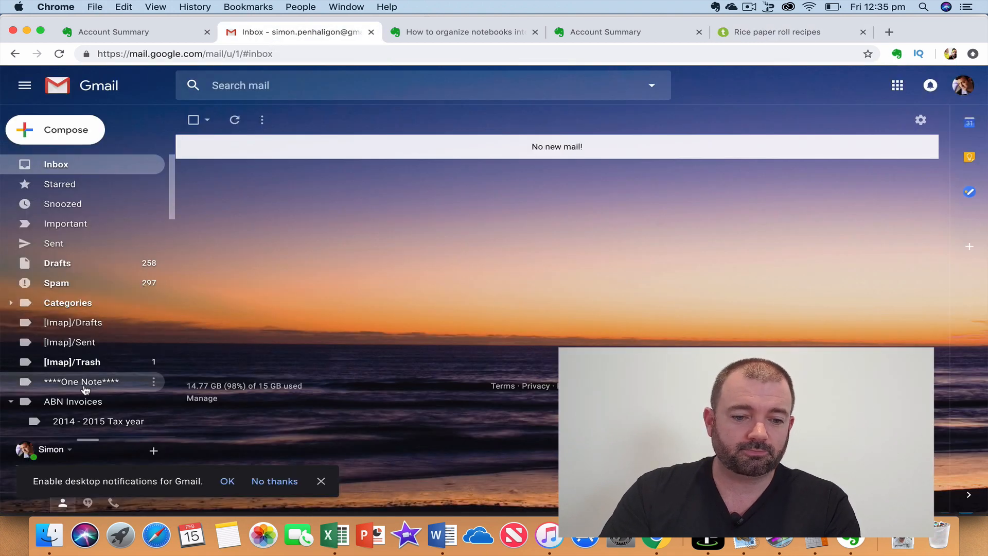
pyautogui.scroll(-7, 83, 381)
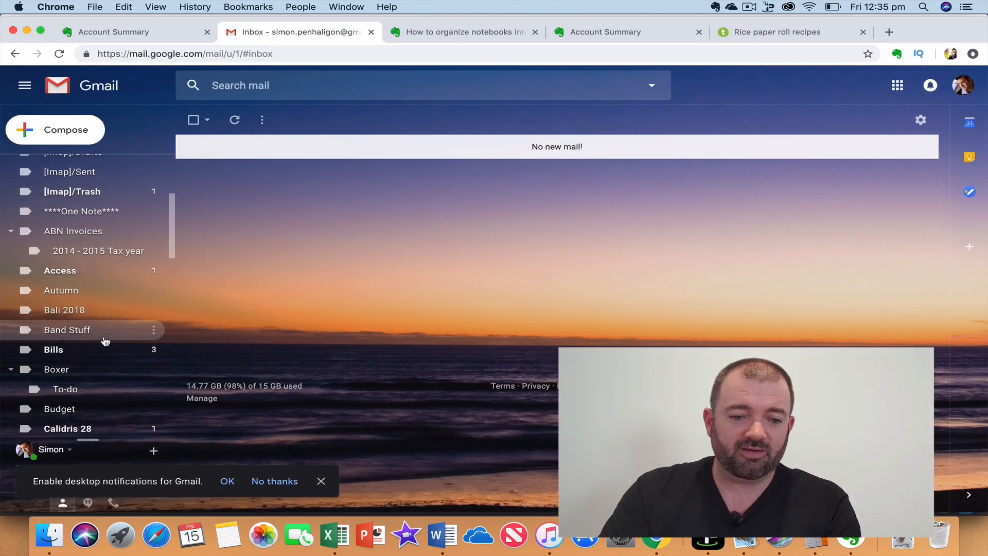
pyautogui.scroll(-12, 97, 311)
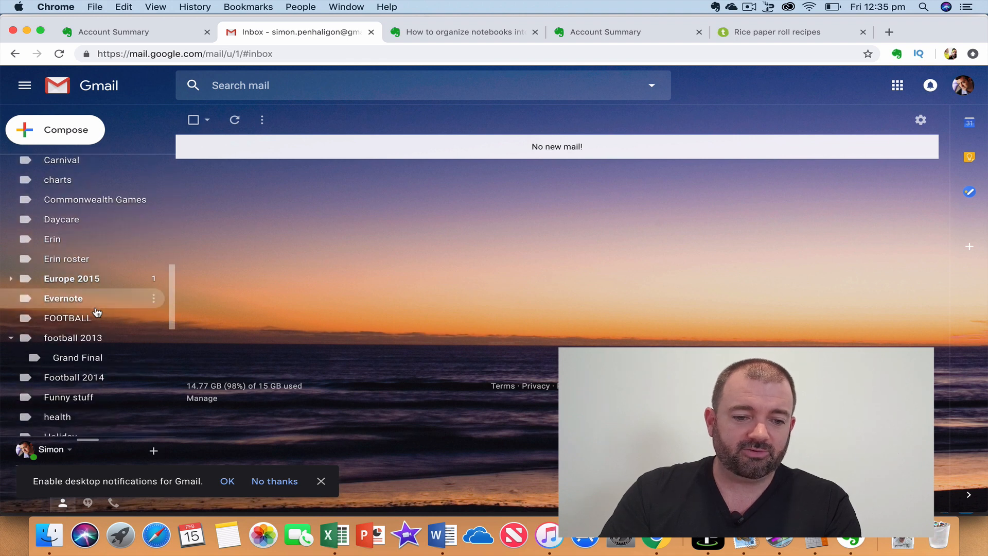
pyautogui.click(96, 311)
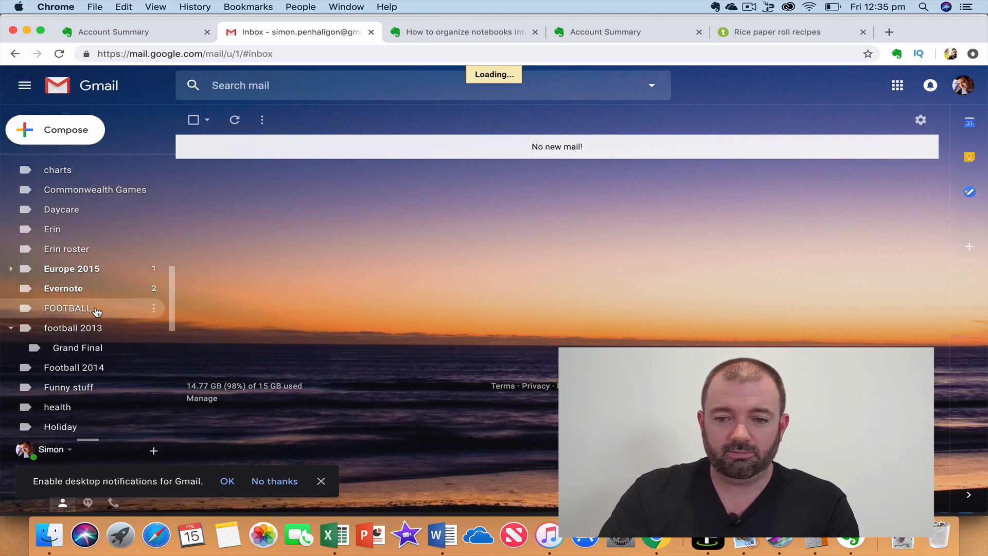
pyautogui.click(450, 150)
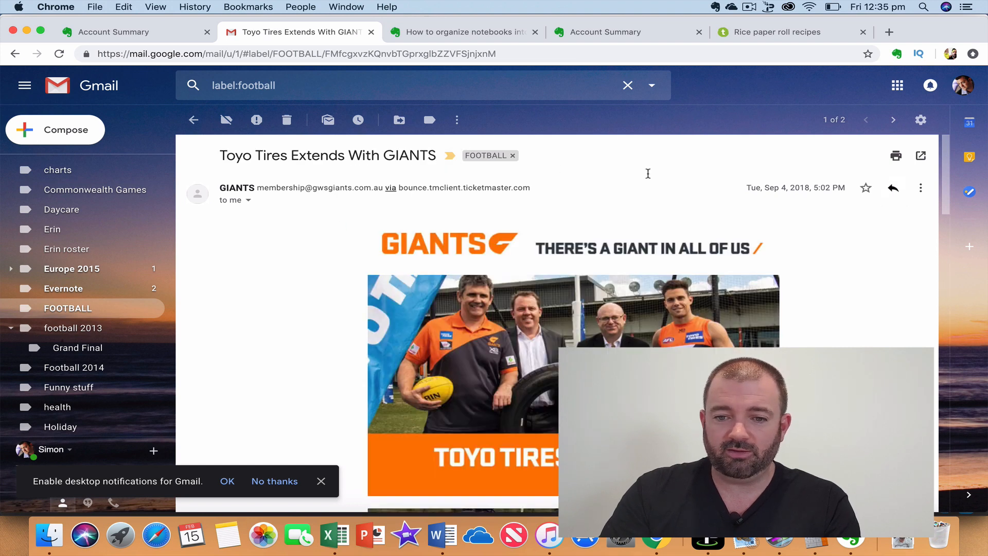
pyautogui.scroll(-20, 792, 303)
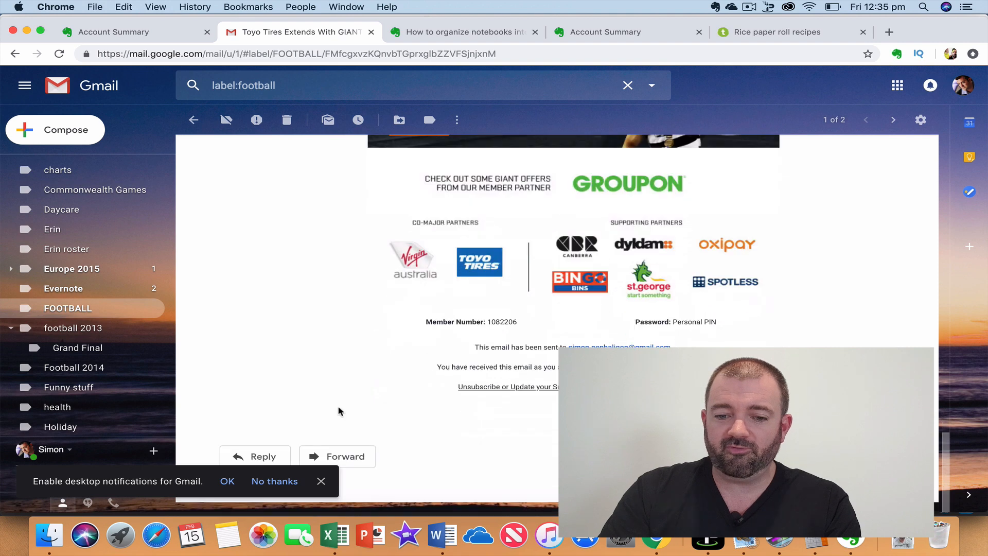
pyautogui.click(343, 453)
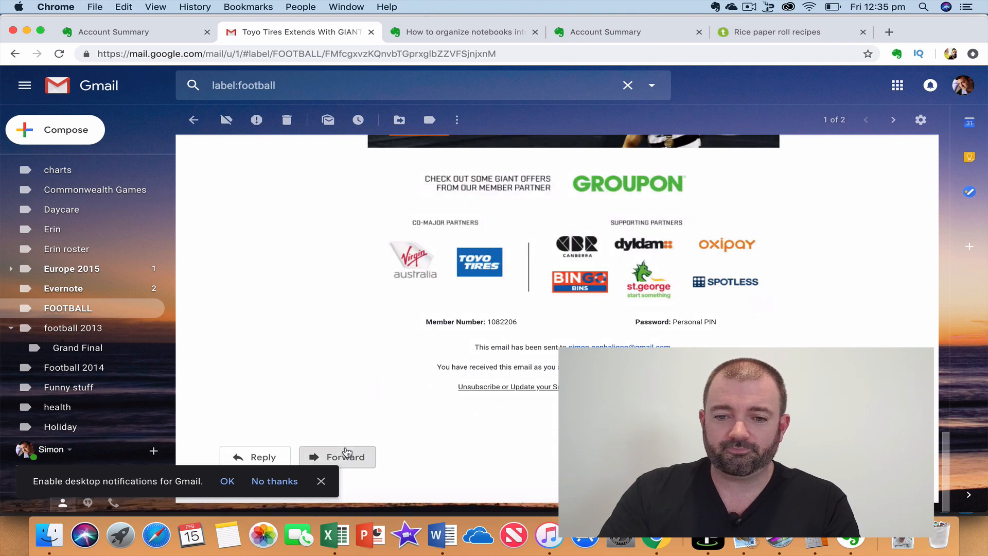
# Send the forward to the pasted Evernote import address, then switch back to Evernote.
pyautogui.click(321, 480)
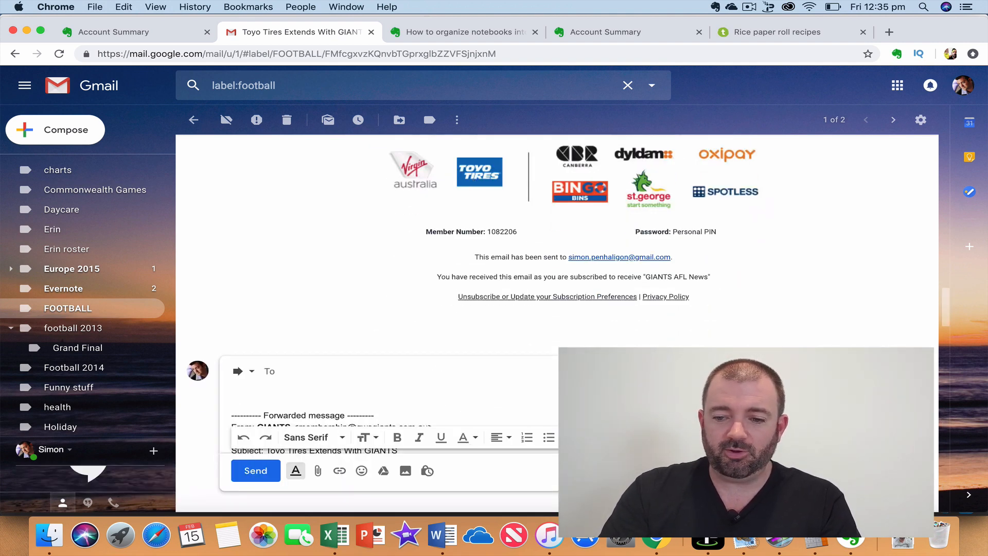
pyautogui.click(288, 372)
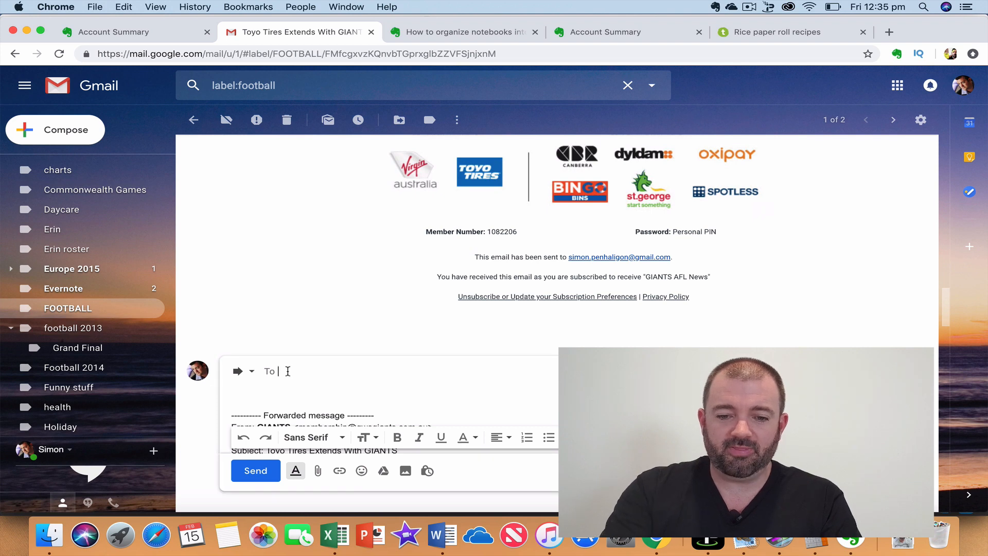
pyautogui.press('super+v')
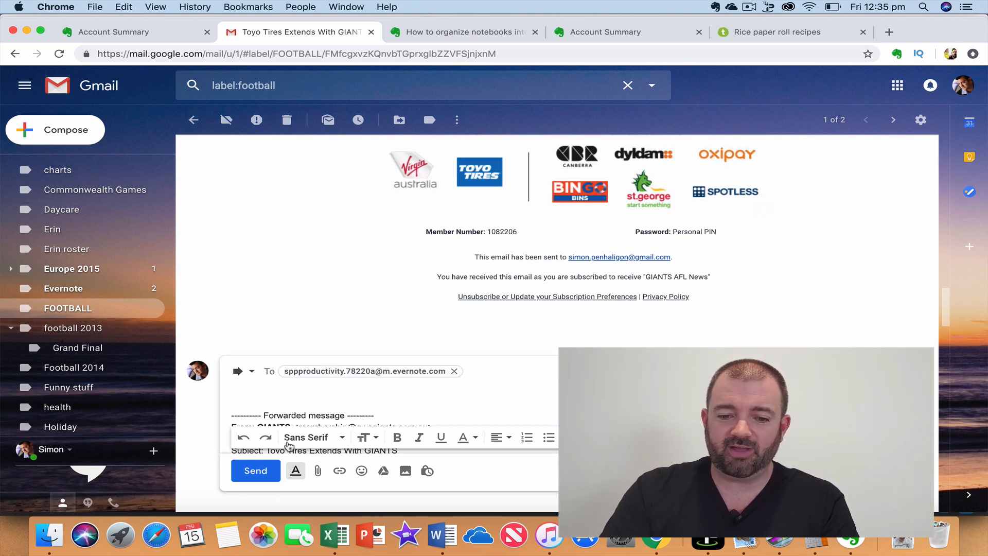
pyautogui.click(258, 471)
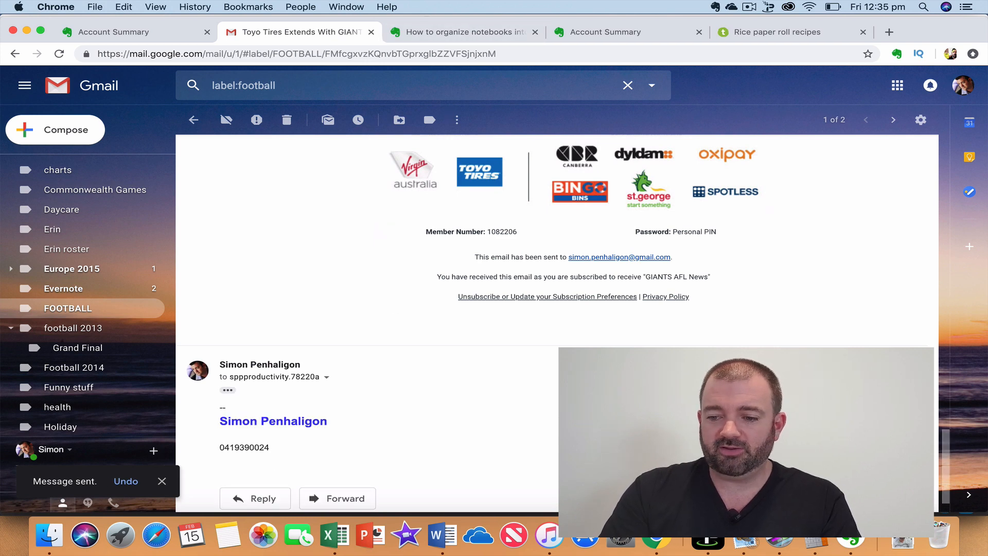
pyautogui.press('super+Tab')
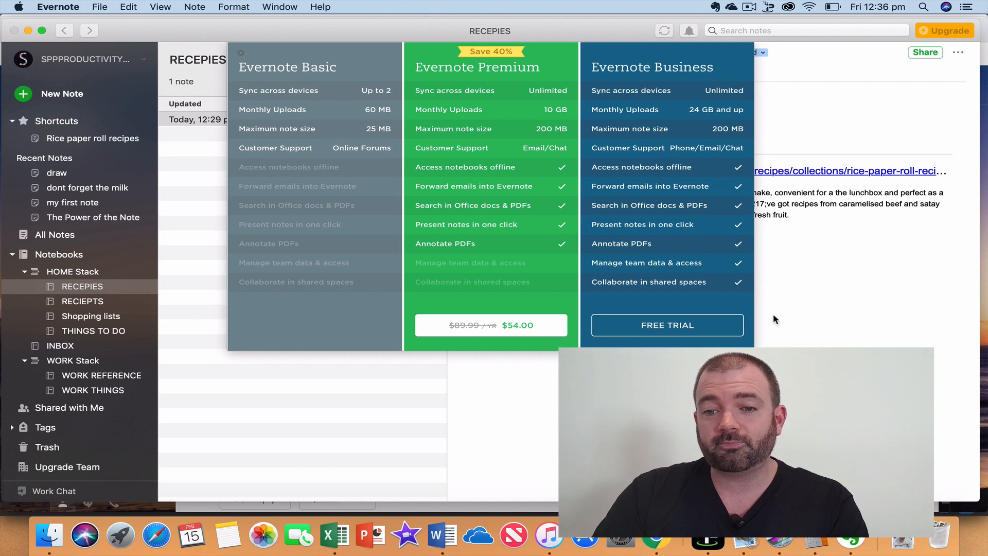
# Close the upgrade plans, confirm the INBOX notebook is empty, and return to the Gmail window.
pyautogui.click(241, 53)
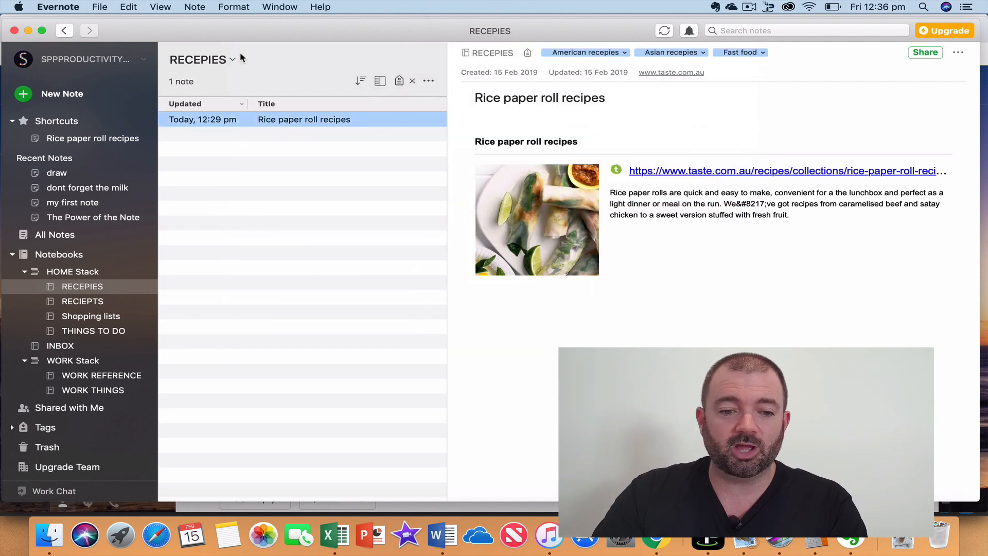
pyautogui.click(61, 348)
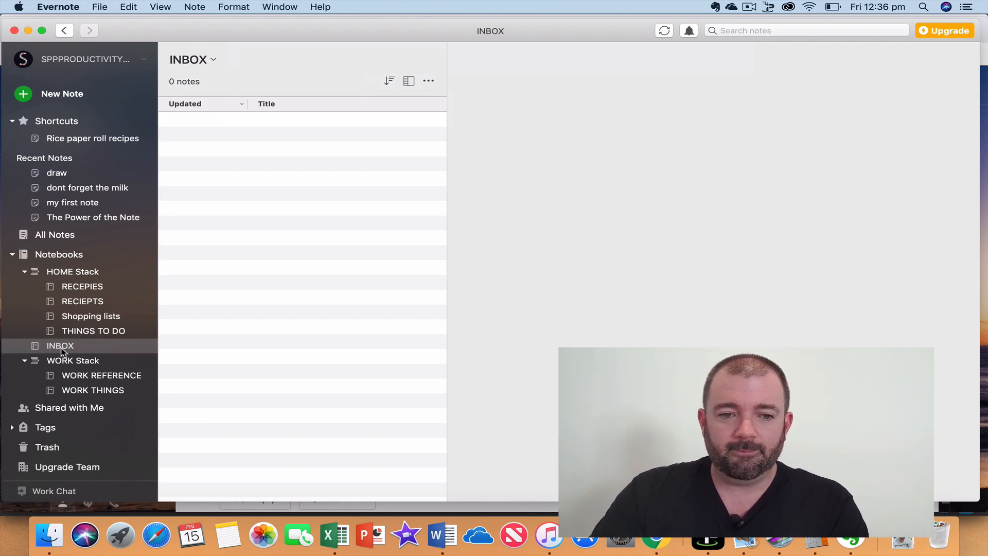
pyautogui.hotkey('ctrl', 'Up')
pyautogui.click(456, 177)
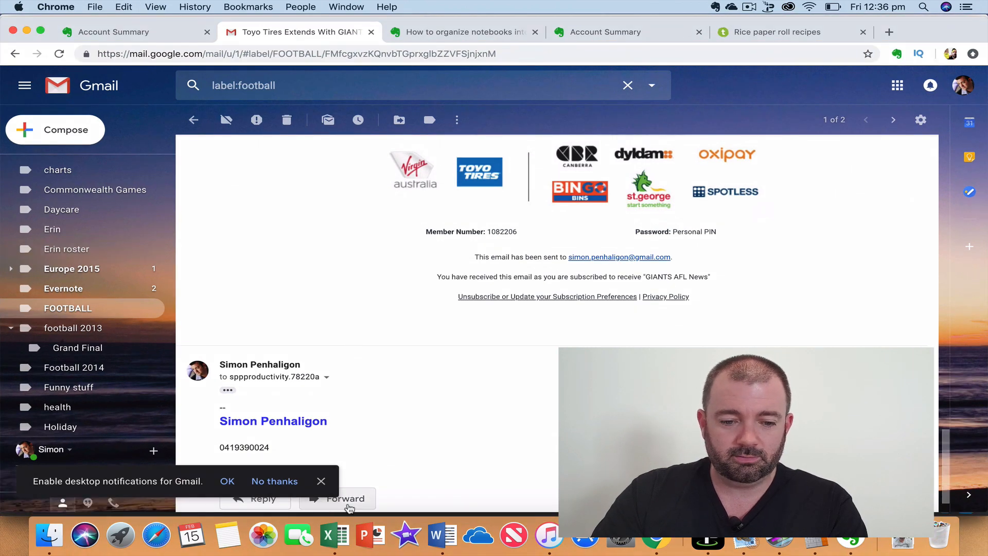
# Dismiss Gmail's notifications bar and reload Evernote's INBOX to show 'Fwd: Toyo Tires Extends With GIANTS'.
pyautogui.click(323, 479)
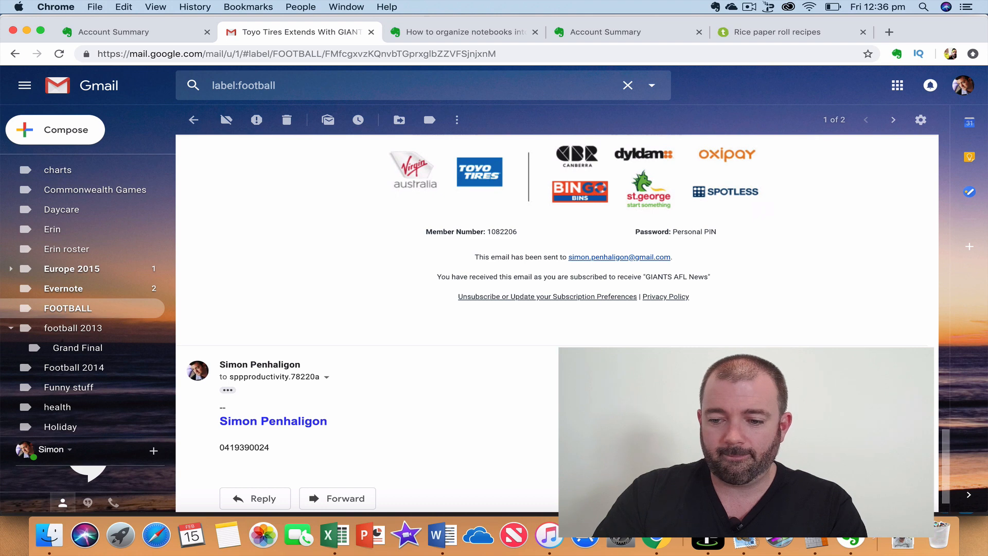
pyautogui.click(850, 534)
pyautogui.click(81, 345)
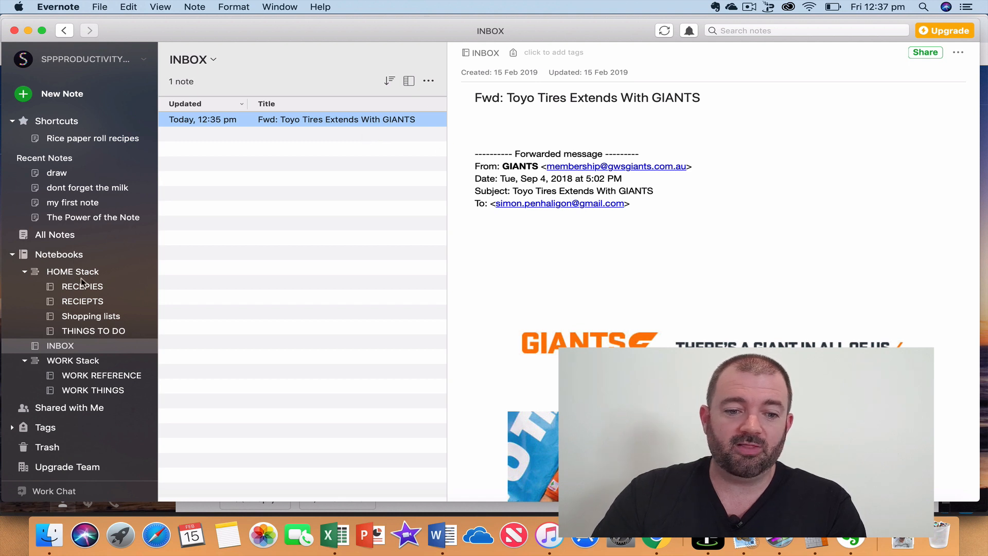
# Drag the forwarded Toyo Tires note via THINGS TO DO into the WORK REFERENCE notebook.
pyautogui.moveTo(284, 120); pyautogui.dragTo(86, 332)
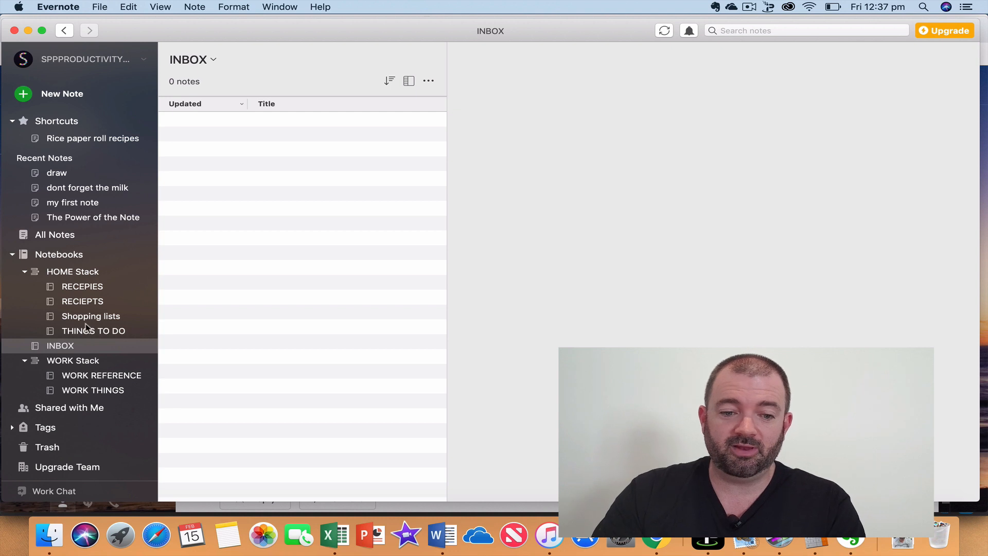
pyautogui.click(82, 333)
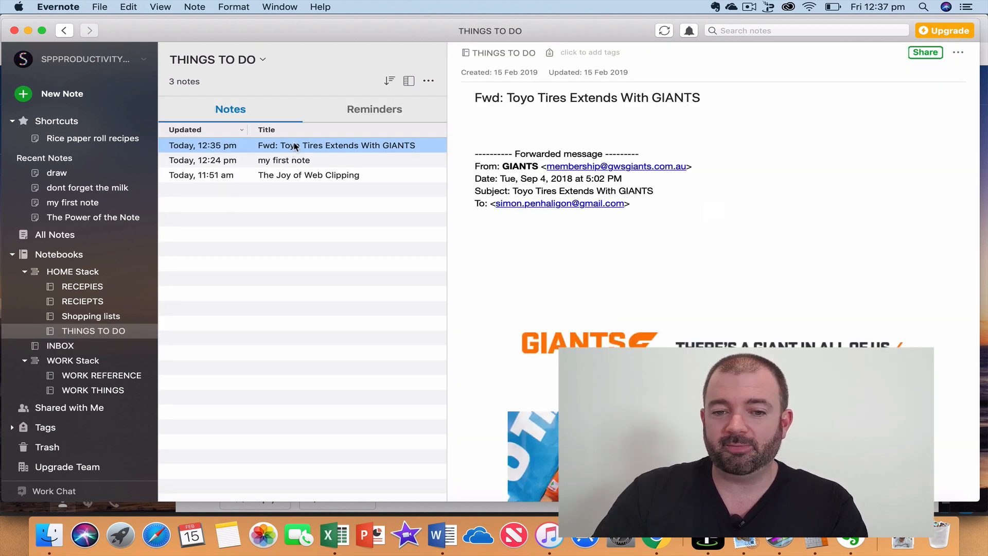
pyautogui.moveTo(296, 146); pyautogui.dragTo(119, 377)
pyautogui.click(119, 377)
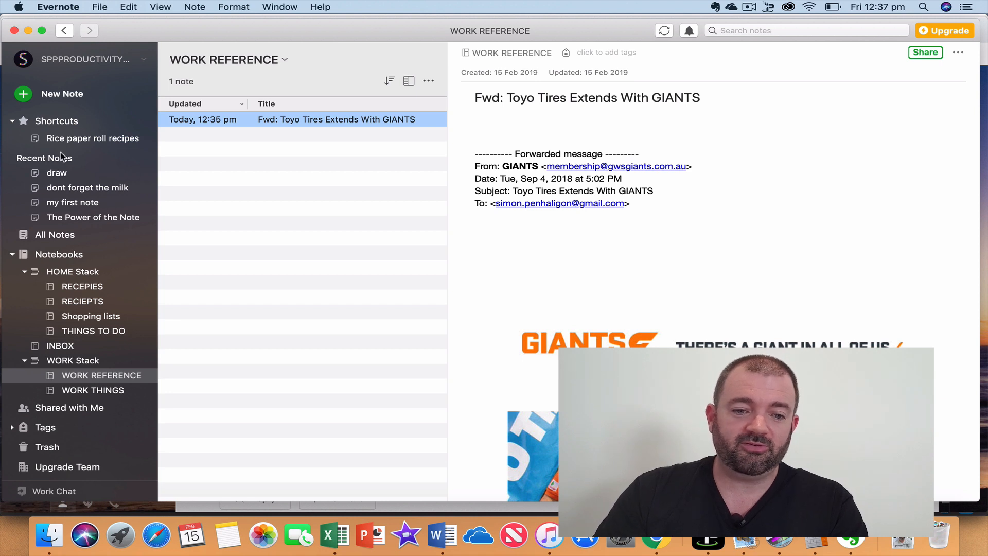
# Search all notes for 'toyo tyres'.
pyautogui.click(56, 235)
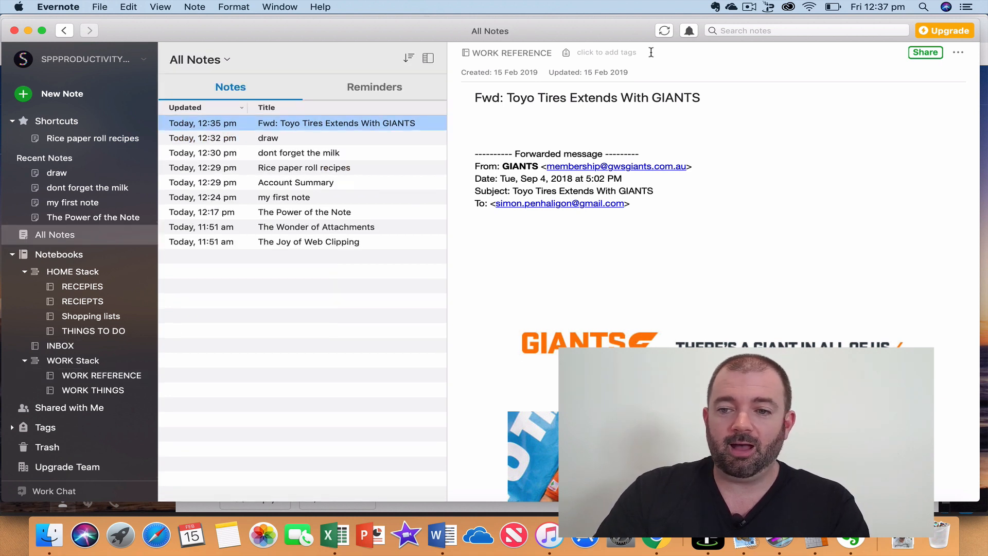
pyautogui.click(764, 31)
pyautogui.write('toyo')
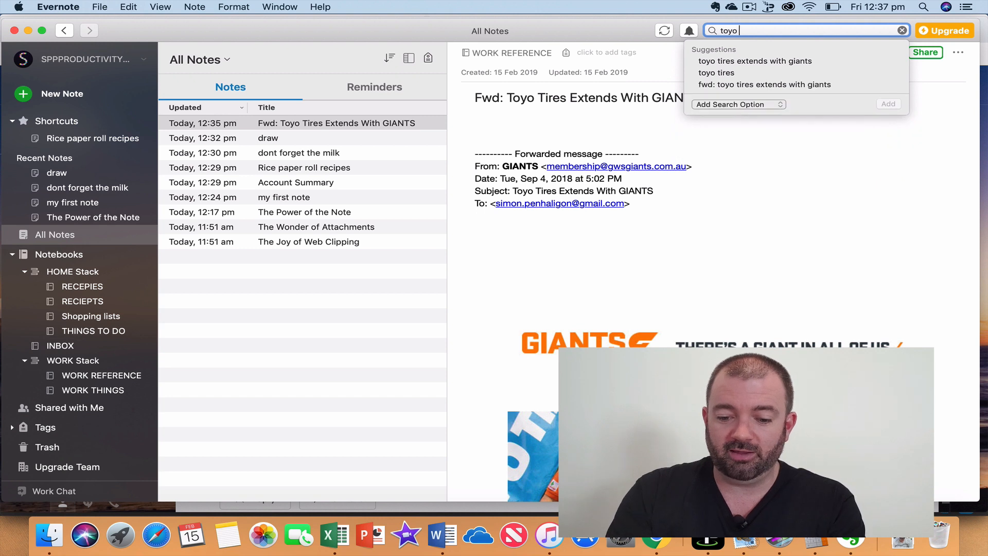
pyautogui.write(' tyres')
pyautogui.press('Return')
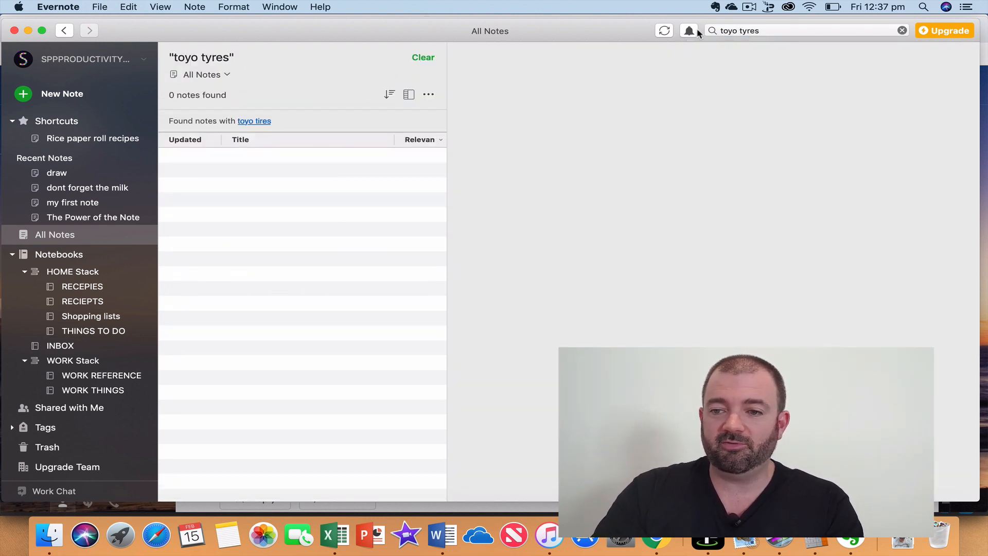
# Correct the search to 'toyo tires' to find the forwarded note, then open HOME Stack.
pyautogui.click(774, 29)
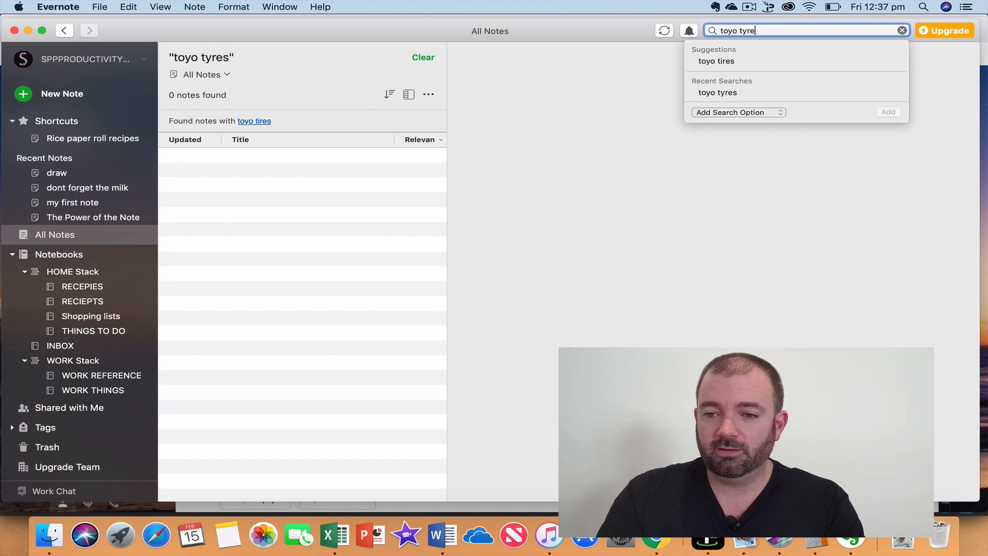
pyautogui.press('BackSpace')
pyautogui.press('BackSpace')
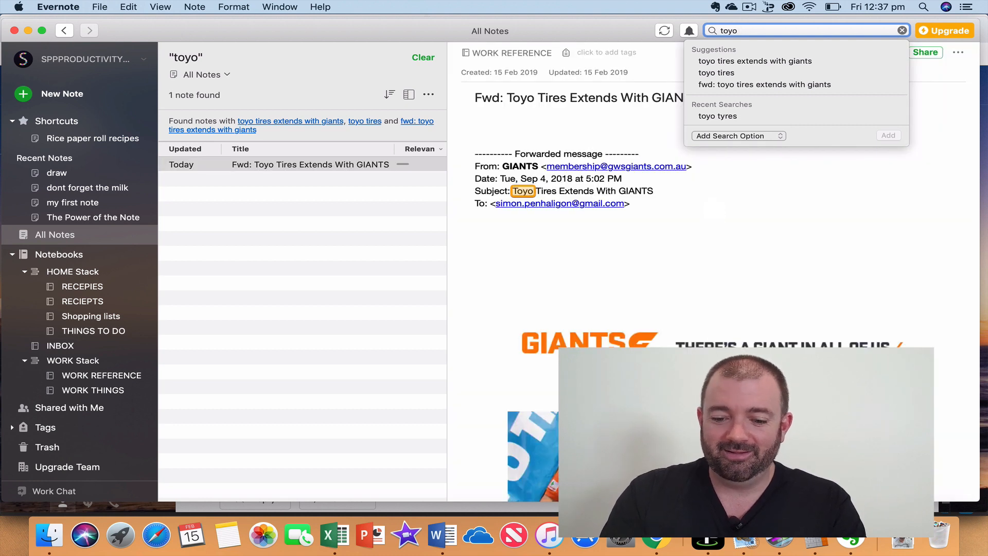
pyautogui.write('tireds')
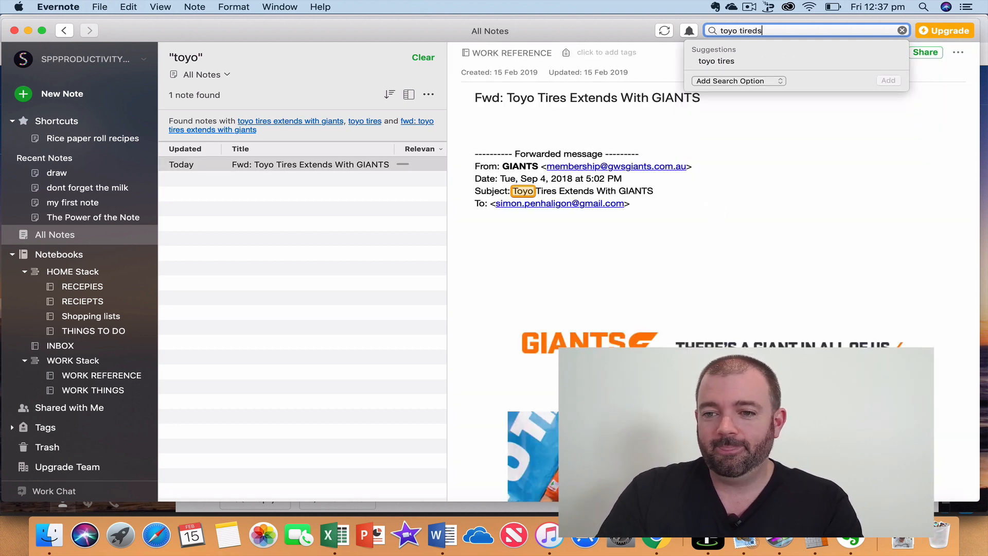
pyautogui.press('BackSpace')
pyautogui.press('BackSpace')
pyautogui.write('s')
pyautogui.press('Return')
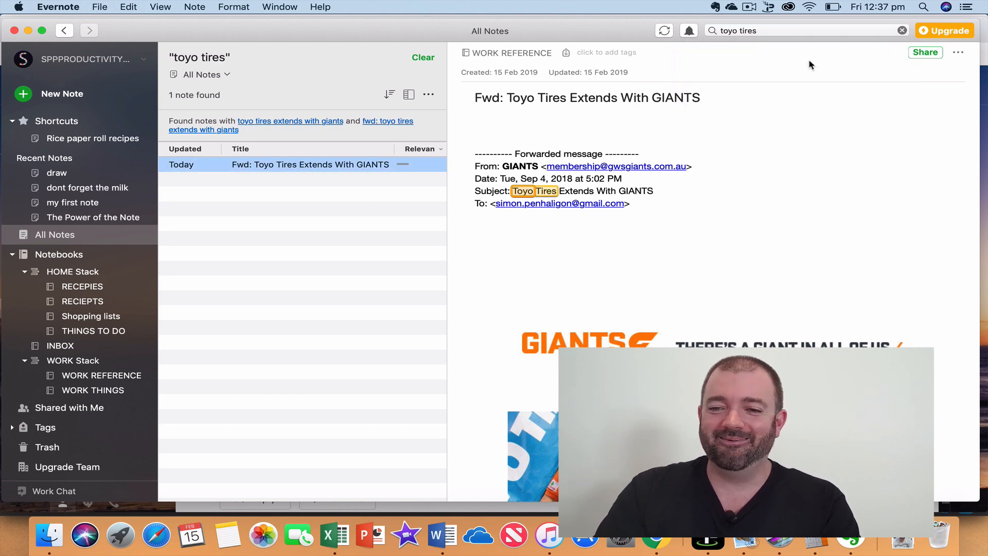
pyautogui.scroll(-10, 764, 215)
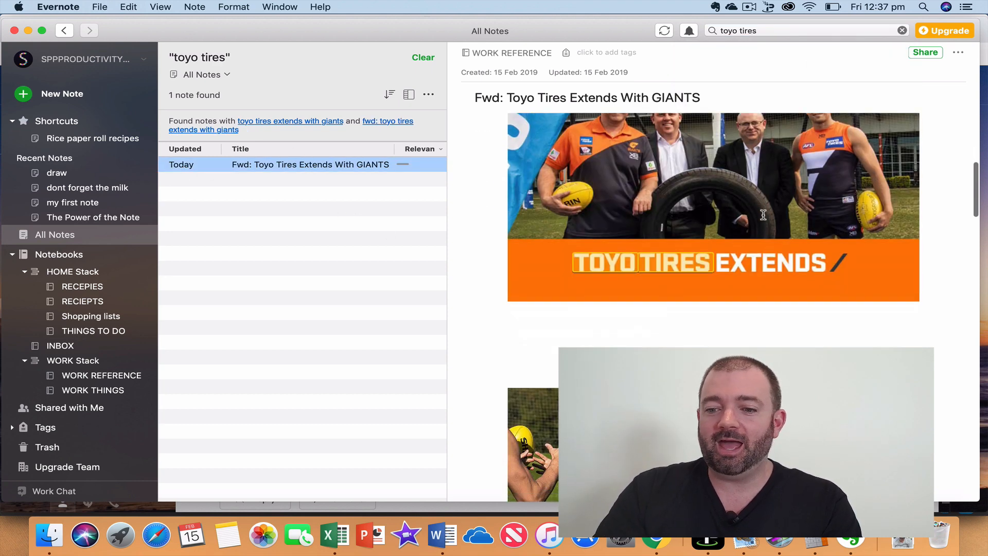
pyautogui.scroll(7, 763, 215)
pyautogui.scroll(5, 764, 215)
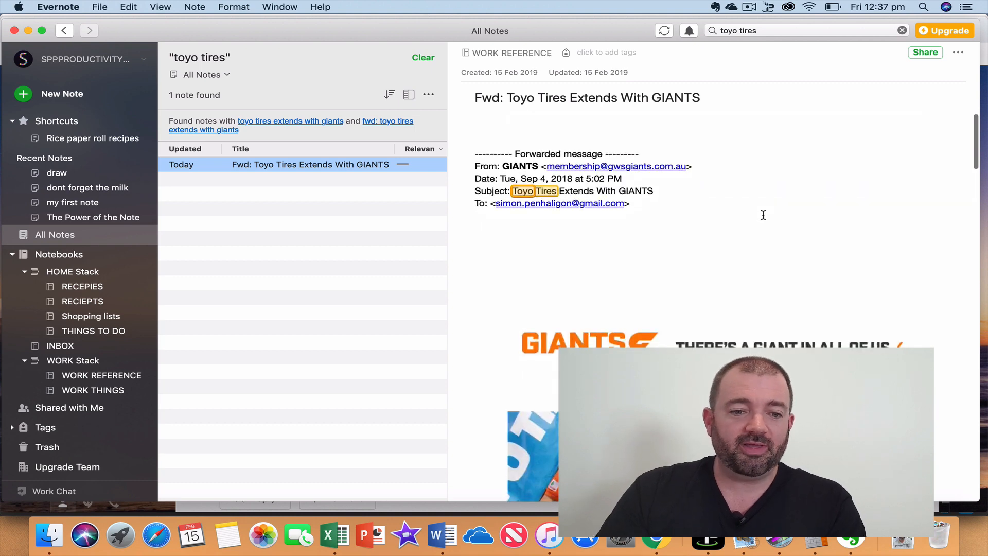
pyautogui.click(72, 276)
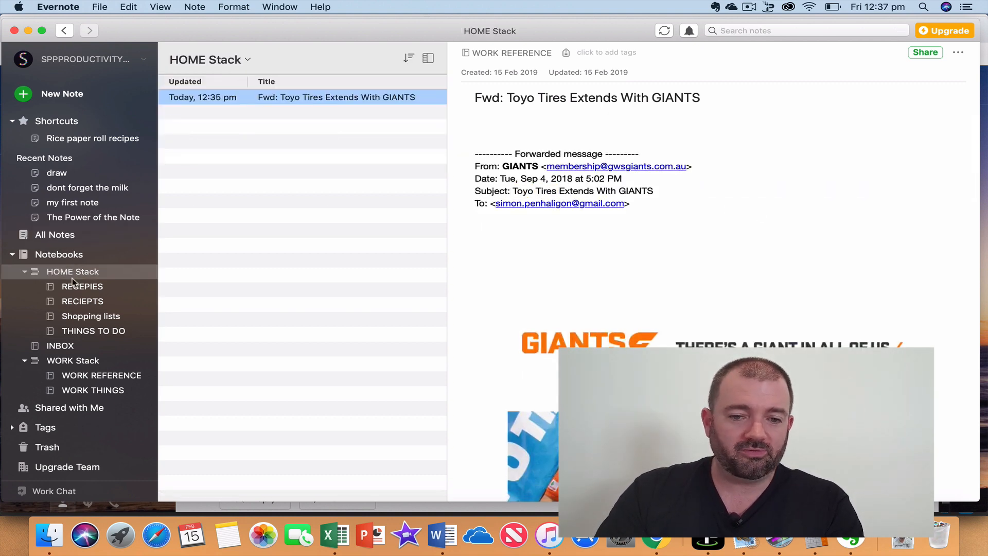
# Sort the RECEPIES notes alphabetically by title, then return them to By Date Updated.
pyautogui.click(75, 286)
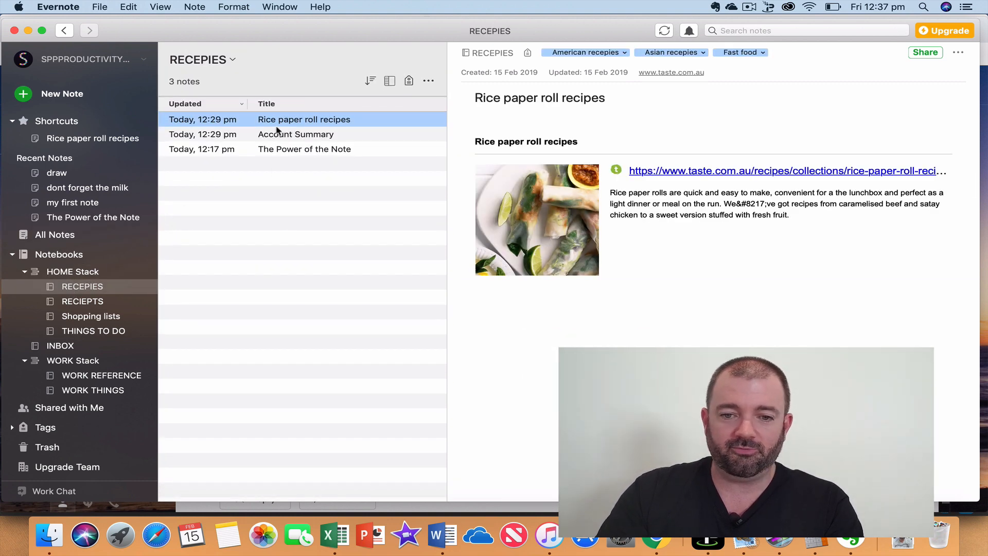
pyautogui.click(372, 82)
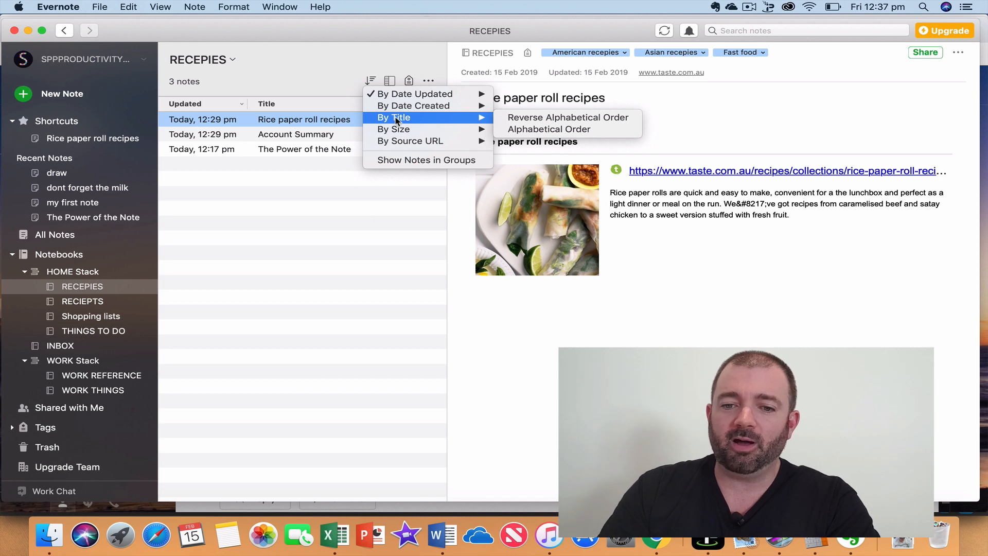
pyautogui.click(394, 121)
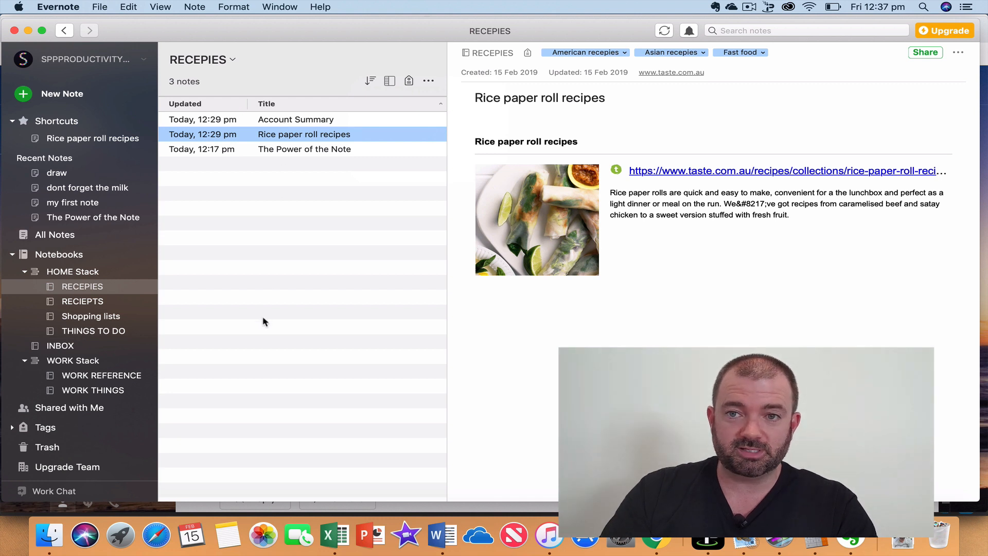
pyautogui.click(371, 82)
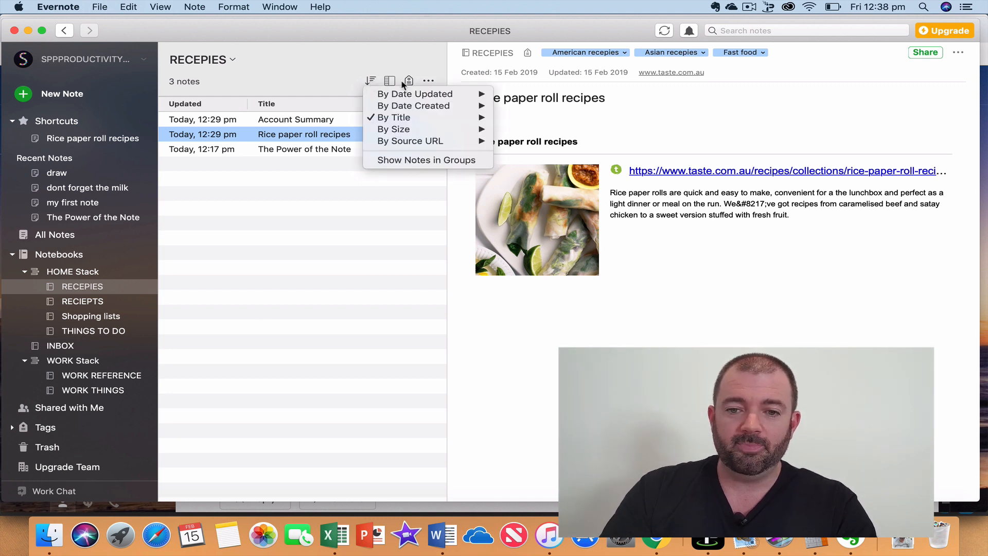
pyautogui.click(406, 94)
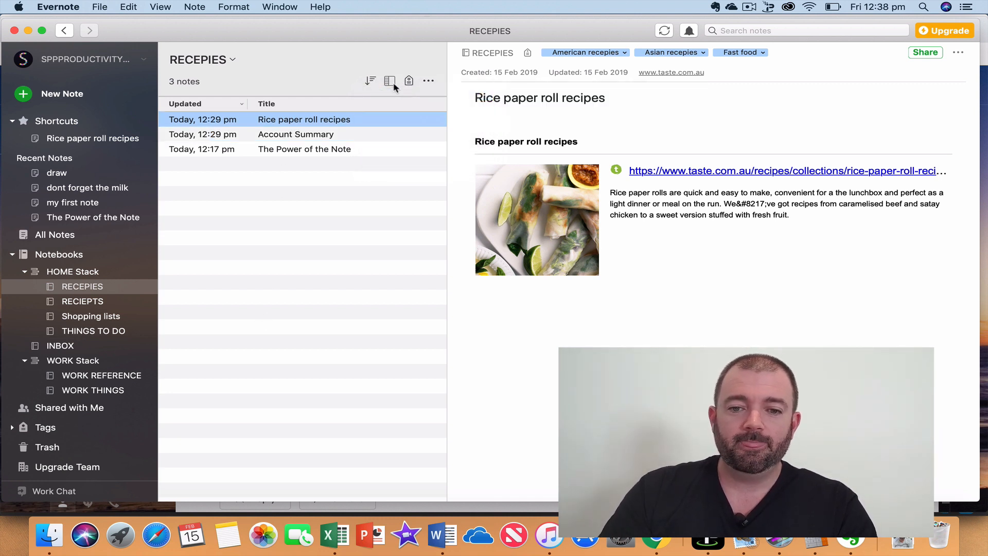
pyautogui.click(390, 81)
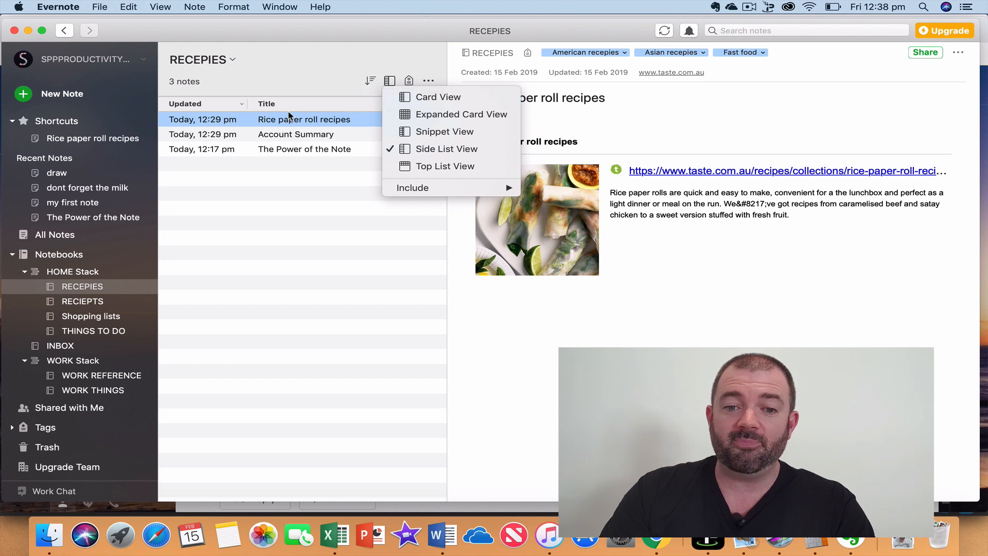
# Show the RECEPIES notes in Card View, then in Expanded Card View.
pyautogui.click(442, 98)
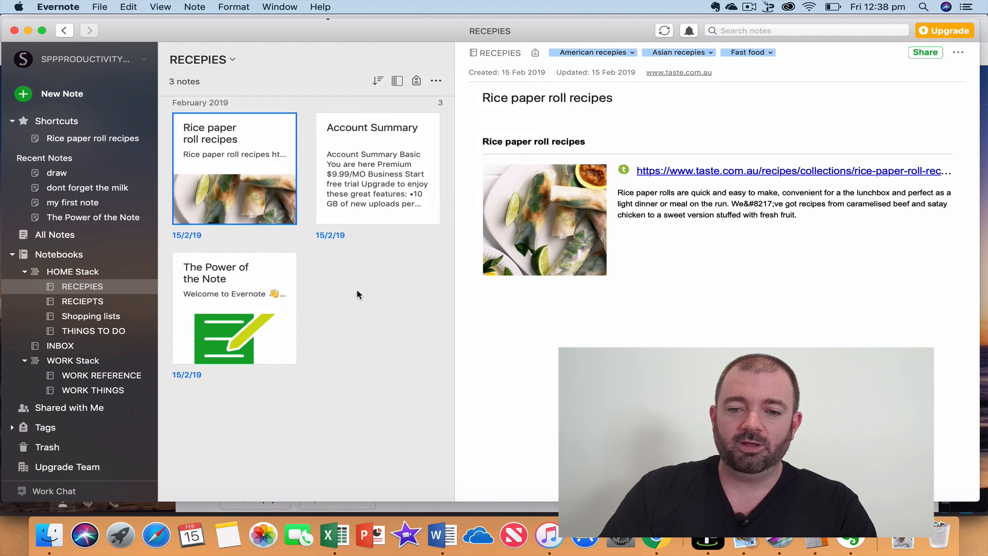
pyautogui.scroll(1, 334, 290)
pyautogui.scroll(-2, 272, 232)
pyautogui.scroll(2, 254, 175)
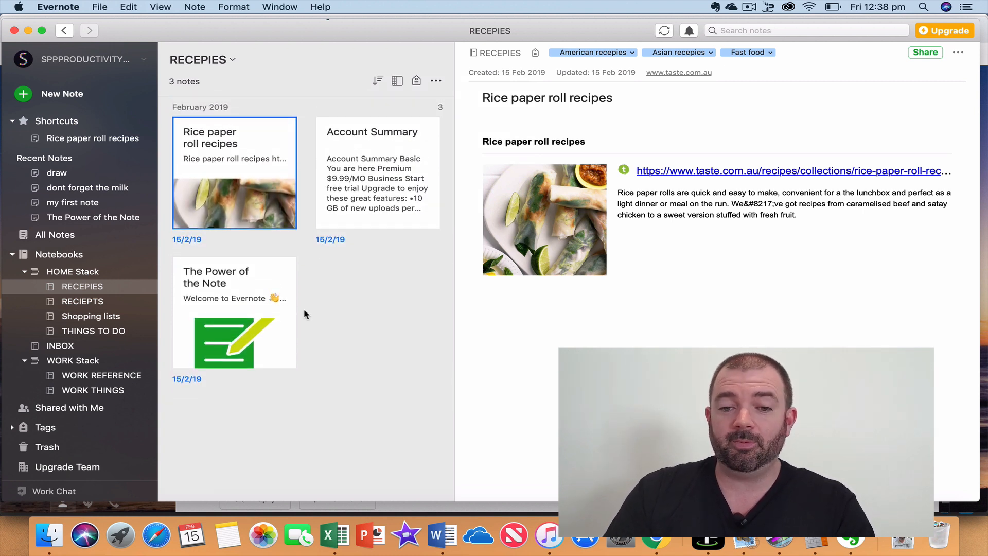
pyautogui.click(397, 81)
pyautogui.click(449, 114)
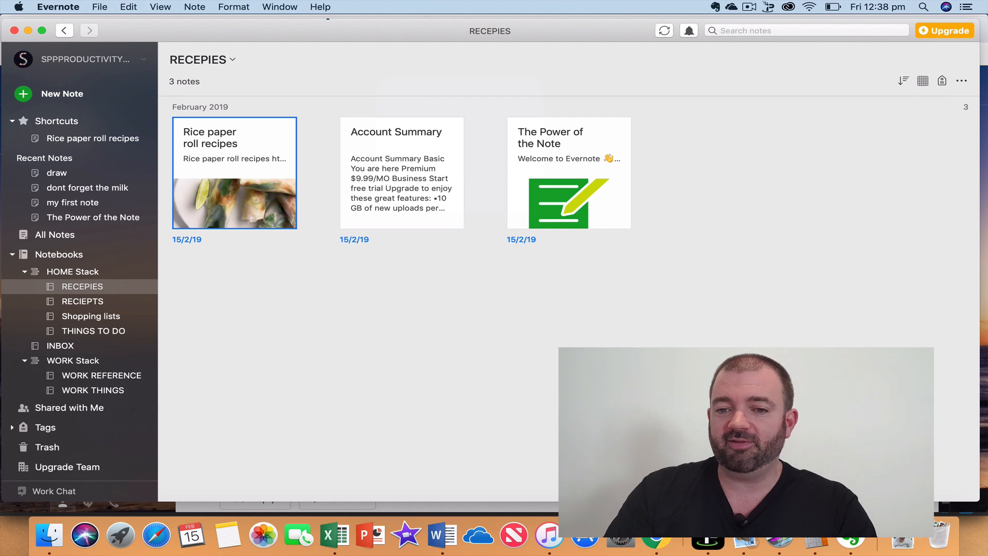
pyautogui.click(923, 81)
pyautogui.click(906, 119)
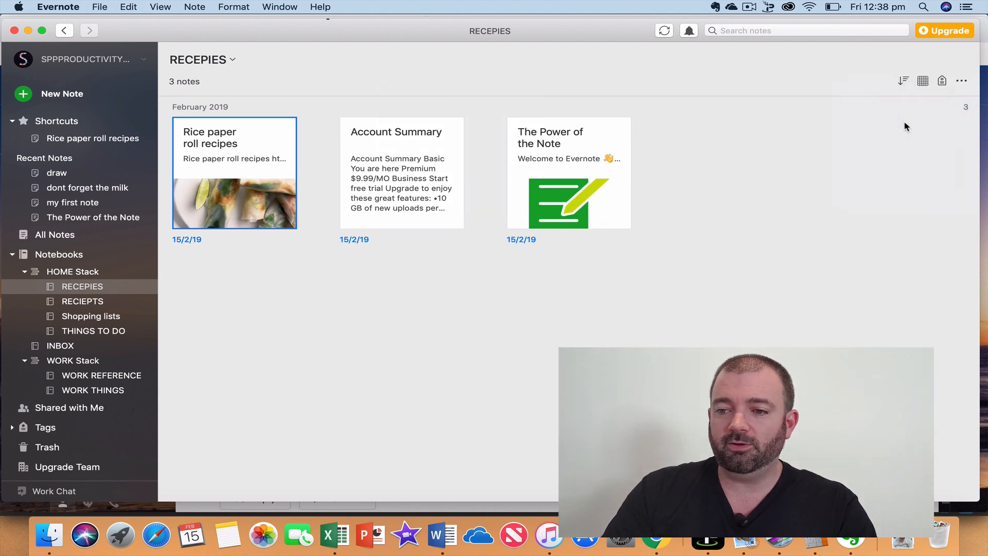
# Try Snippet View, then Side List View, then Snippet View again.
pyautogui.click(923, 81)
pyautogui.click(895, 147)
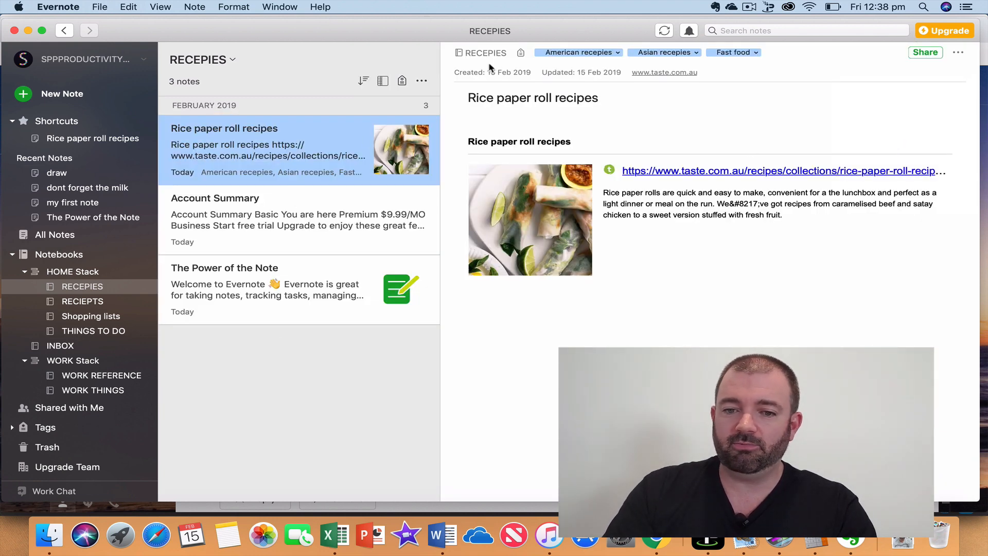
pyautogui.click(384, 81)
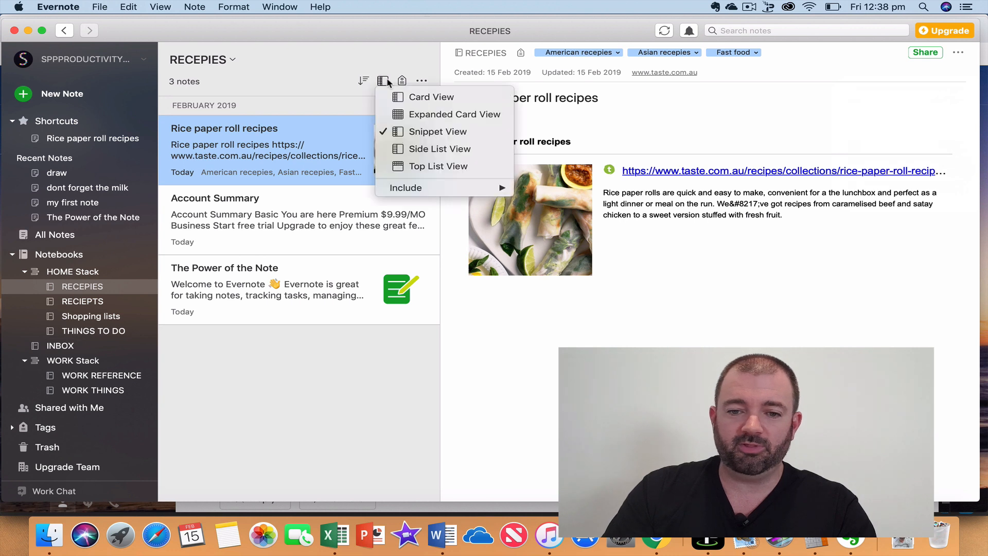
pyautogui.click(418, 150)
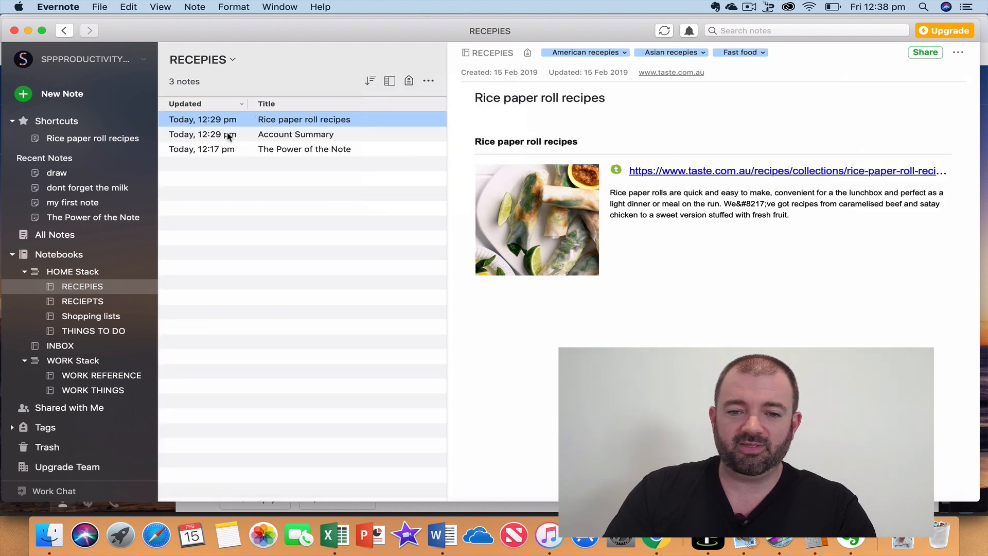
pyautogui.click(389, 80)
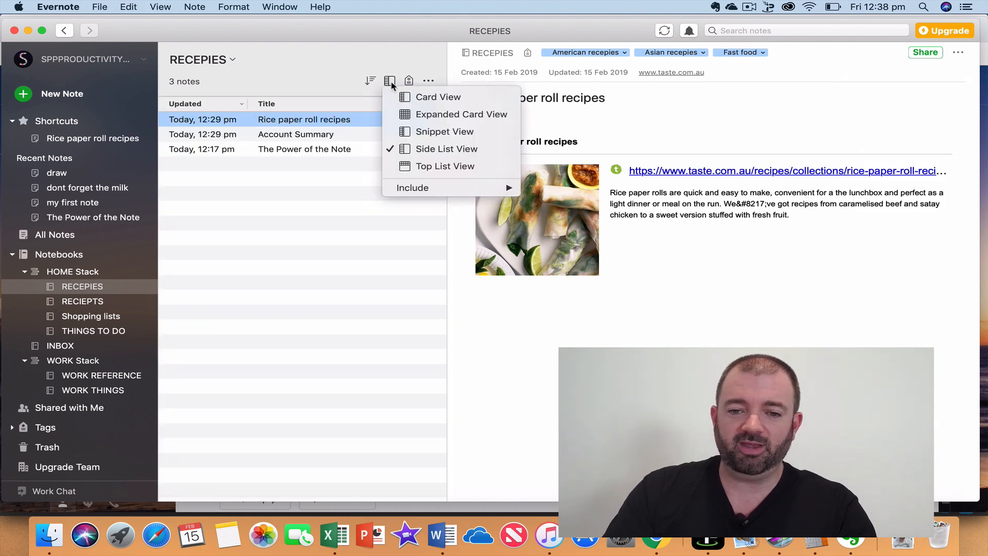
pyautogui.click(421, 133)
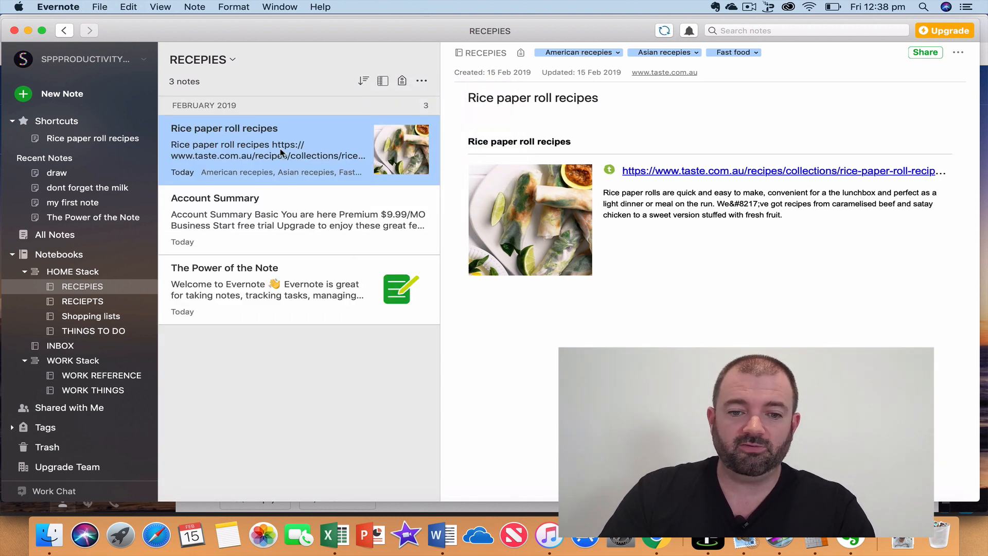
# Switch to Side List View, then finish on Top List View.
pyautogui.click(383, 82)
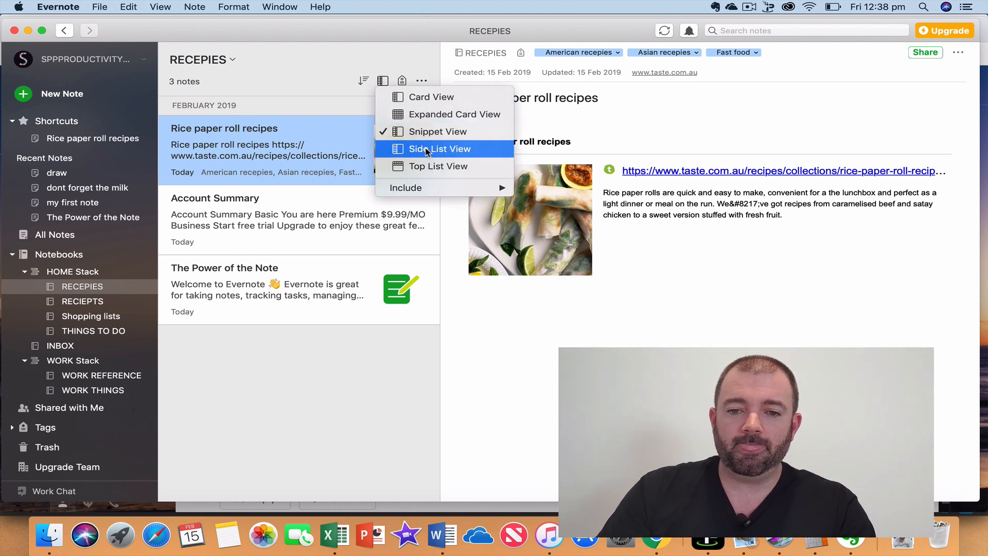
pyautogui.click(427, 150)
pyautogui.click(390, 81)
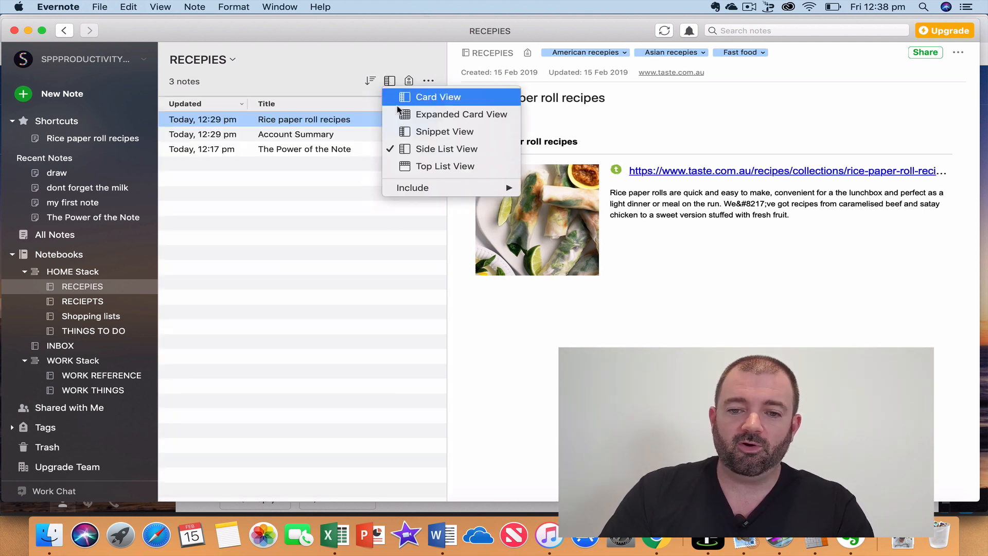
pyautogui.click(414, 164)
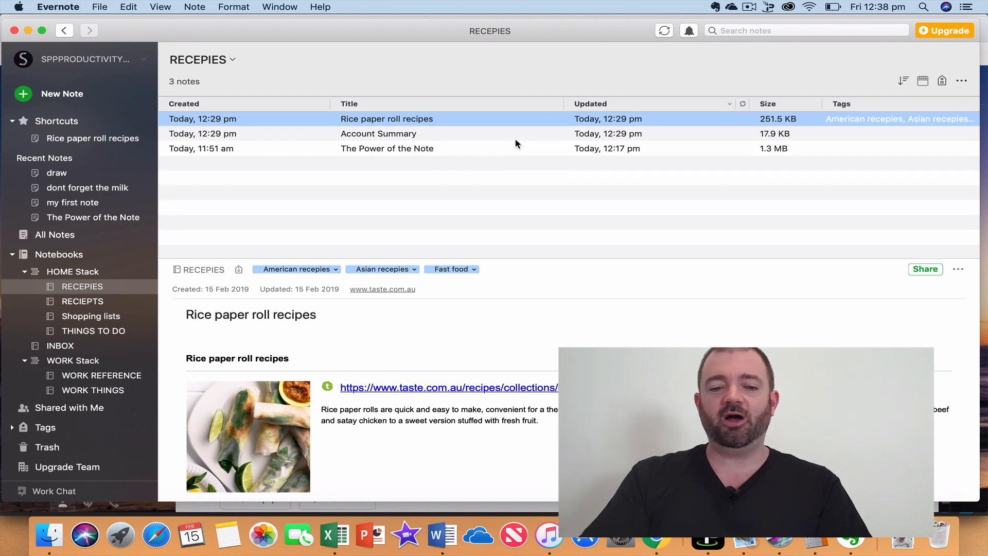
# Switch the RECEPIES notes to Card View beside the open Rice paper roll recipes note.
pyautogui.click(924, 81)
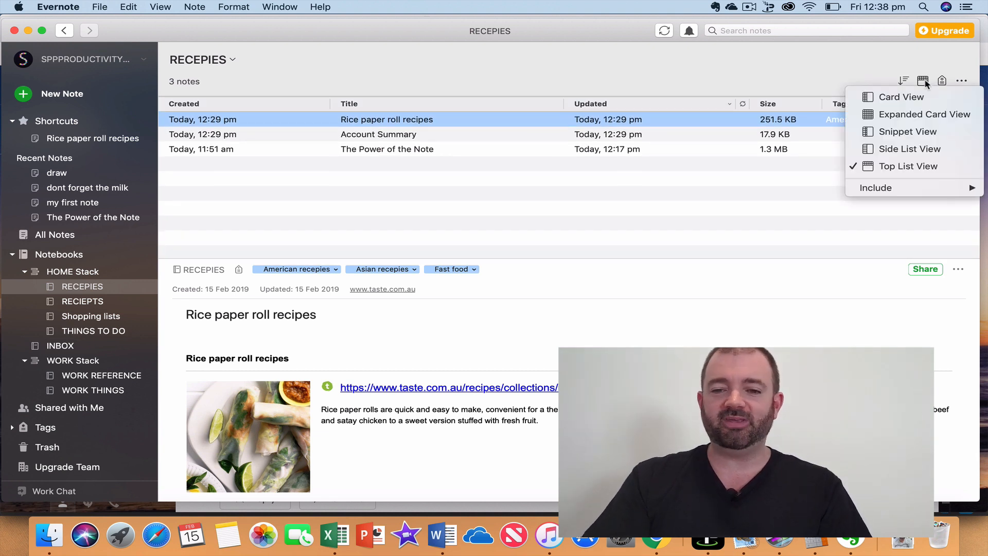
pyautogui.moveTo(911, 190)
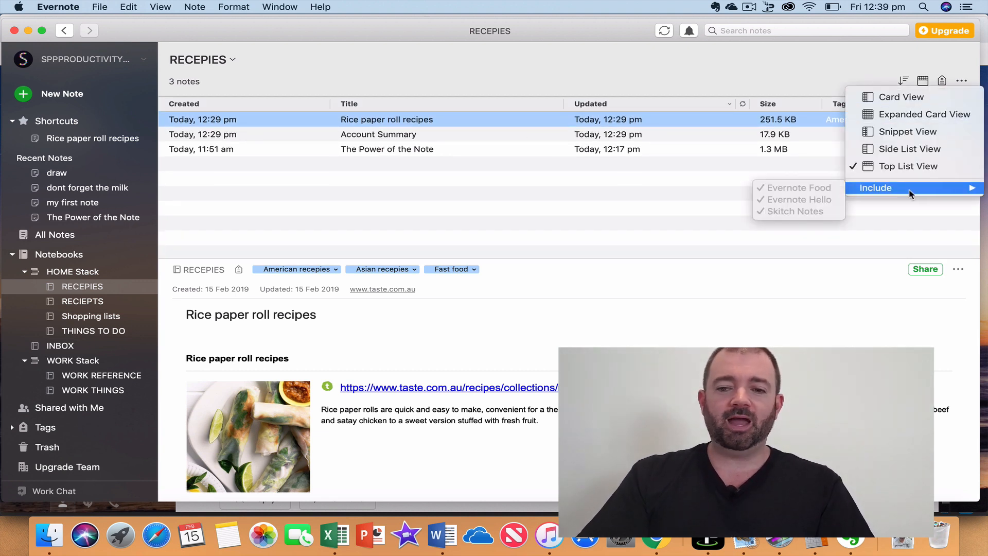
pyautogui.click(895, 97)
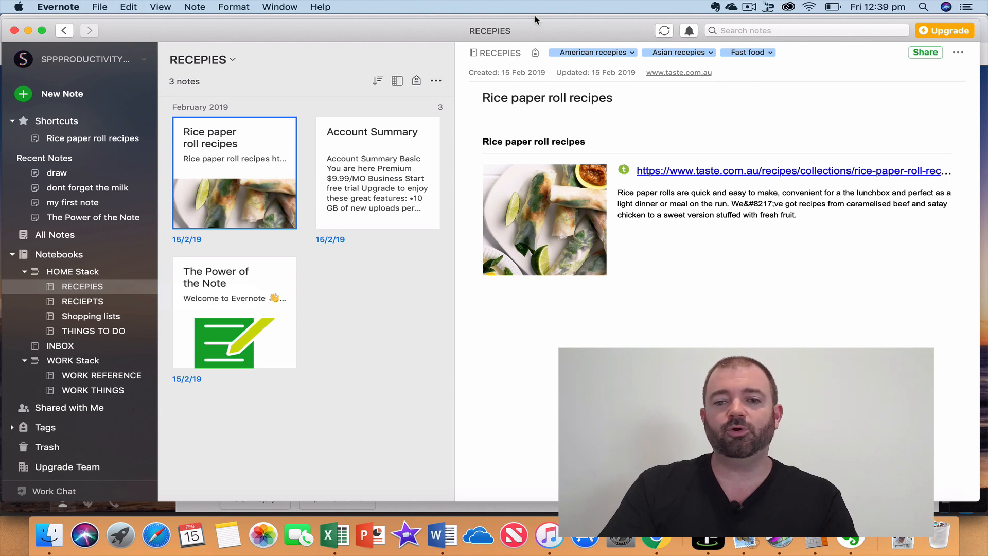
pyautogui.click(750, 8)
pyautogui.click(768, 34)
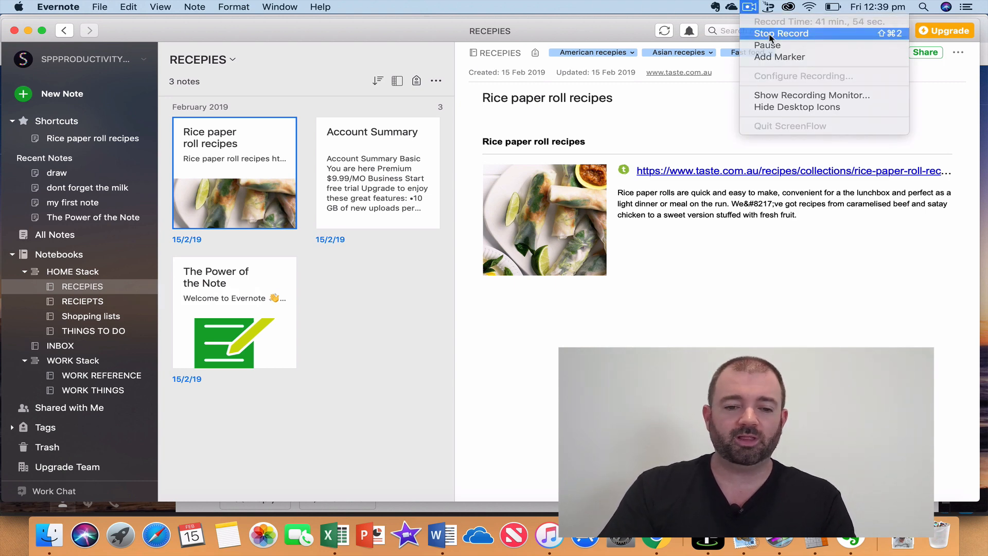